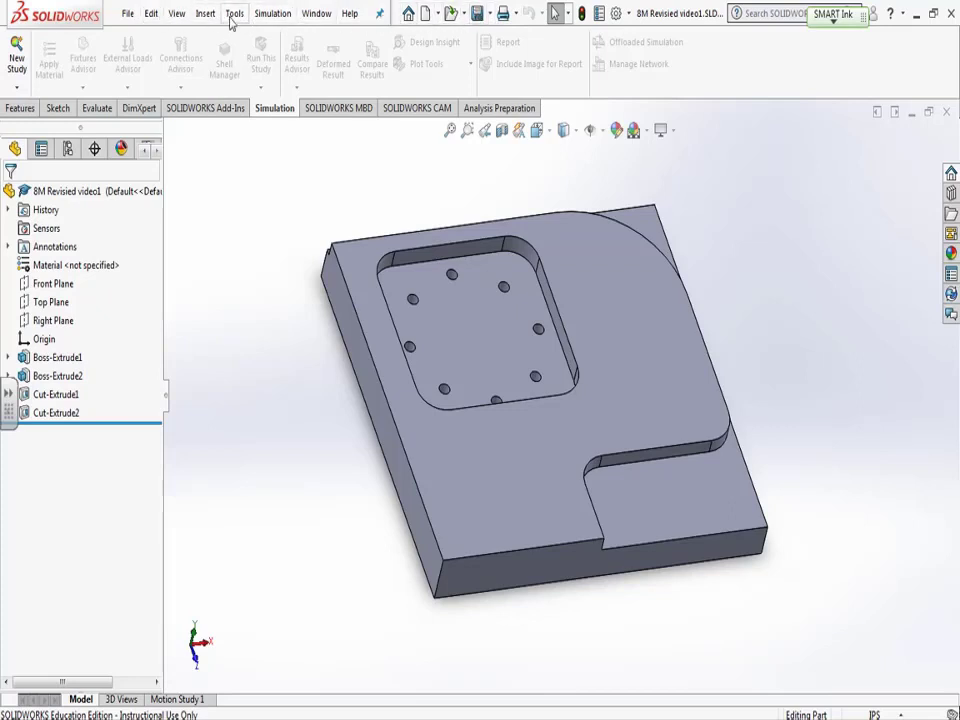
# Create a new drawing from the current part and start browsing for a custom sheet format.
pyautogui.click(128, 14)
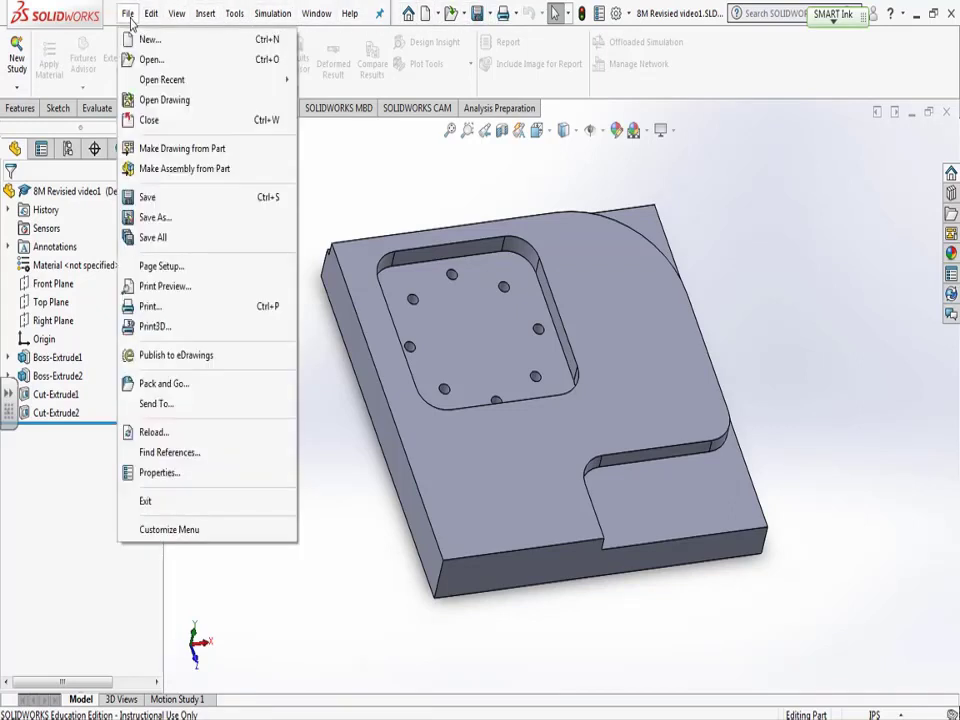
pyautogui.click(231, 152)
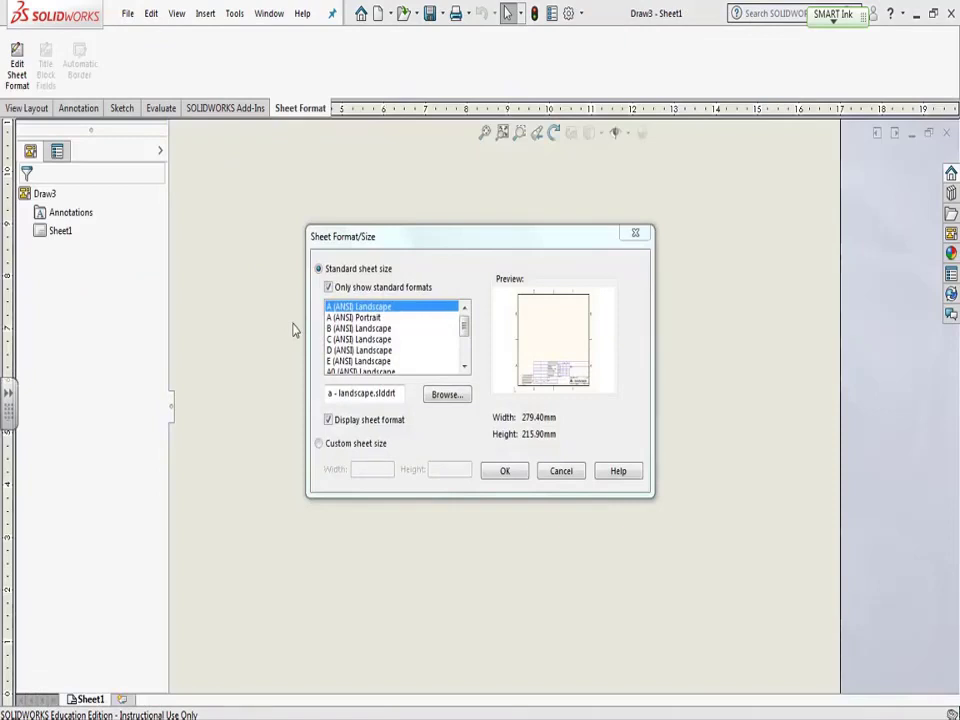
pyautogui.click(446, 395)
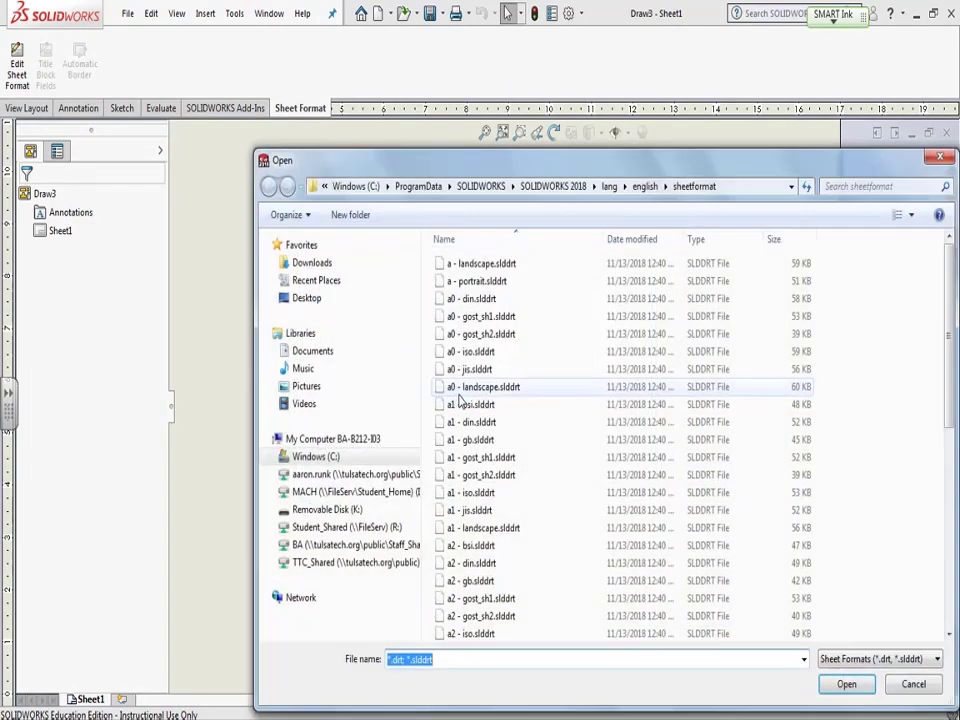
# Apply the sheet format "a - landscape - tulsa tech.slddrt" from the Solidworks folder under MACH on the Student_Shared drive.
pyautogui.click(469, 394)
pyautogui.click(392, 527)
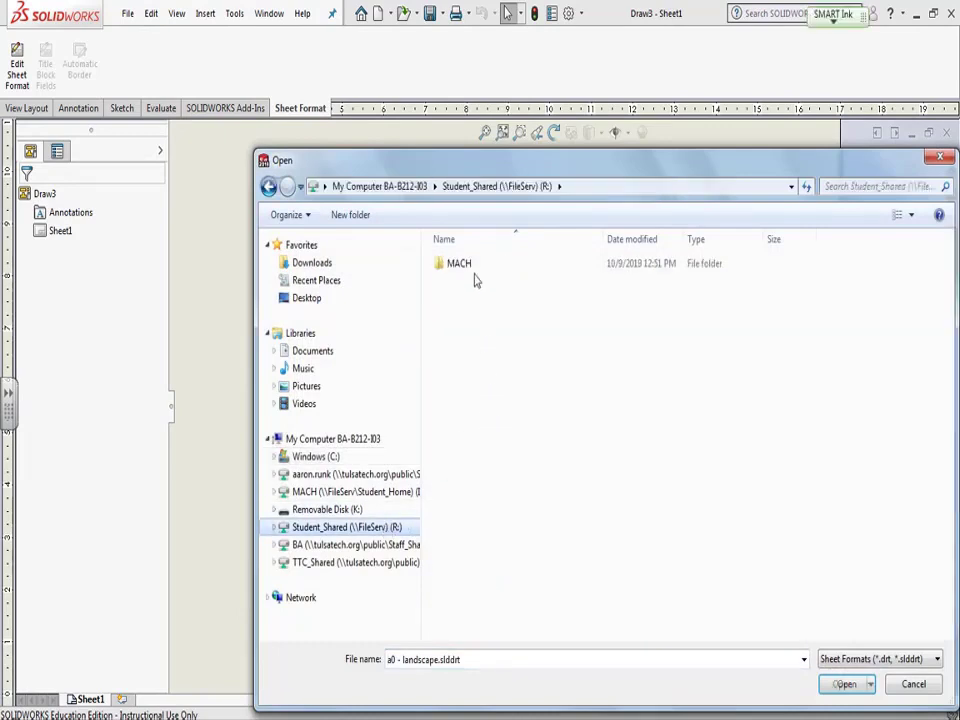
pyautogui.doubleClick(465, 410)
pyautogui.scroll(-10, 465, 412)
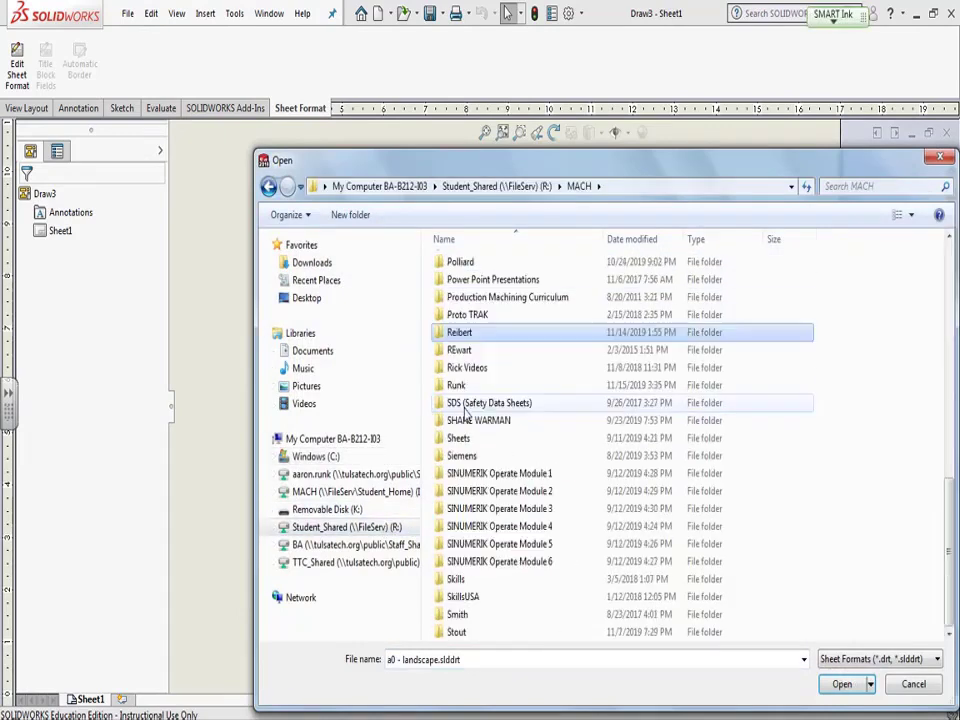
pyautogui.doubleClick(465, 412)
pyautogui.doubleClick(476, 459)
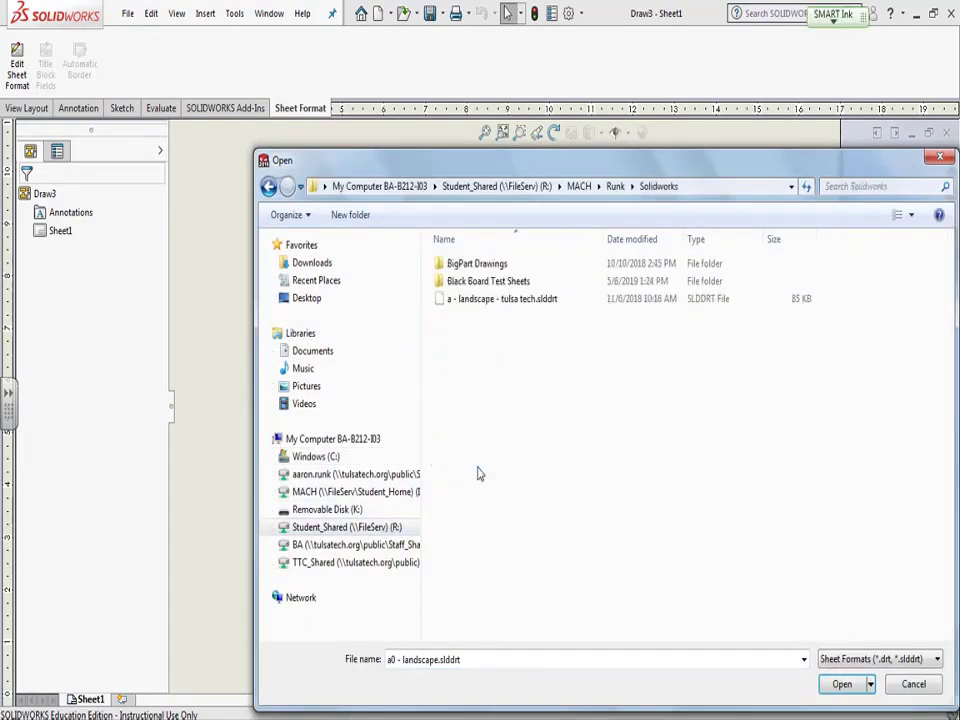
pyautogui.click(484, 301)
pyautogui.doubleClick(484, 301)
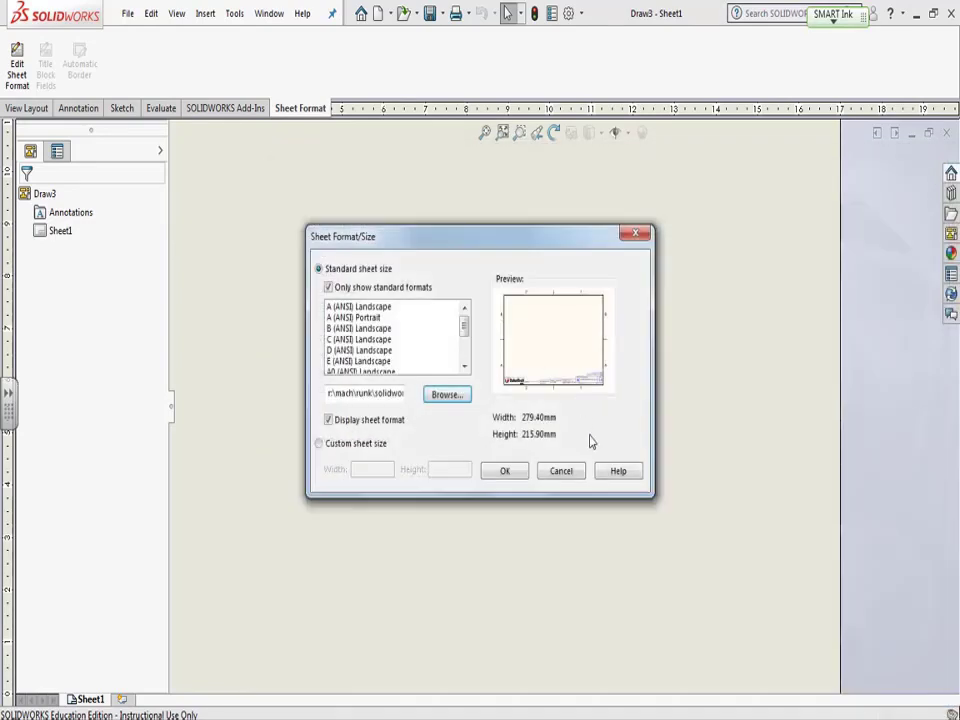
pyautogui.click(514, 472)
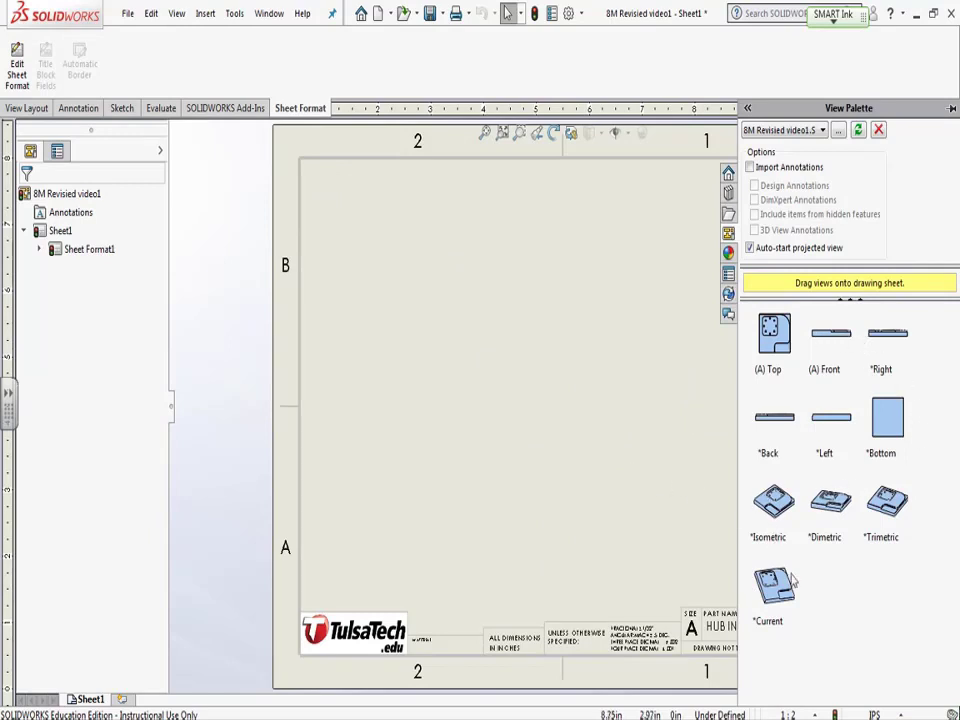
# Place the part's Top view in the lower-left area of the sheet and a projected isometric view diagonally above it.
pyautogui.press('f')
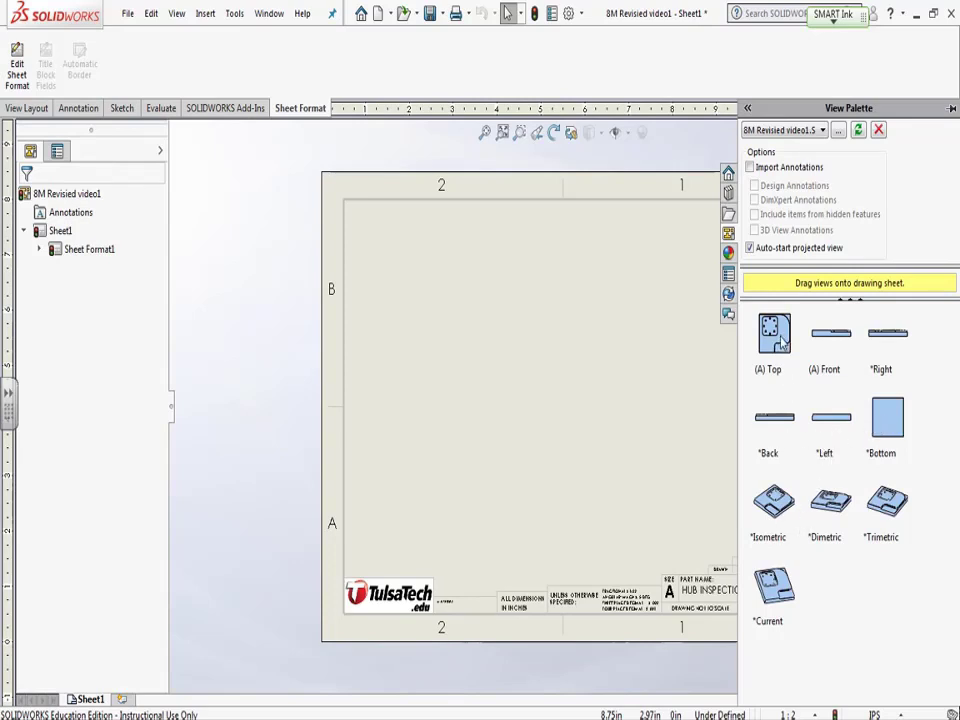
pyautogui.moveTo(783, 340)
pyautogui.mouseDown()
pyautogui.moveTo(540, 405)
pyautogui.moveTo(456, 460)
pyautogui.mouseUp()
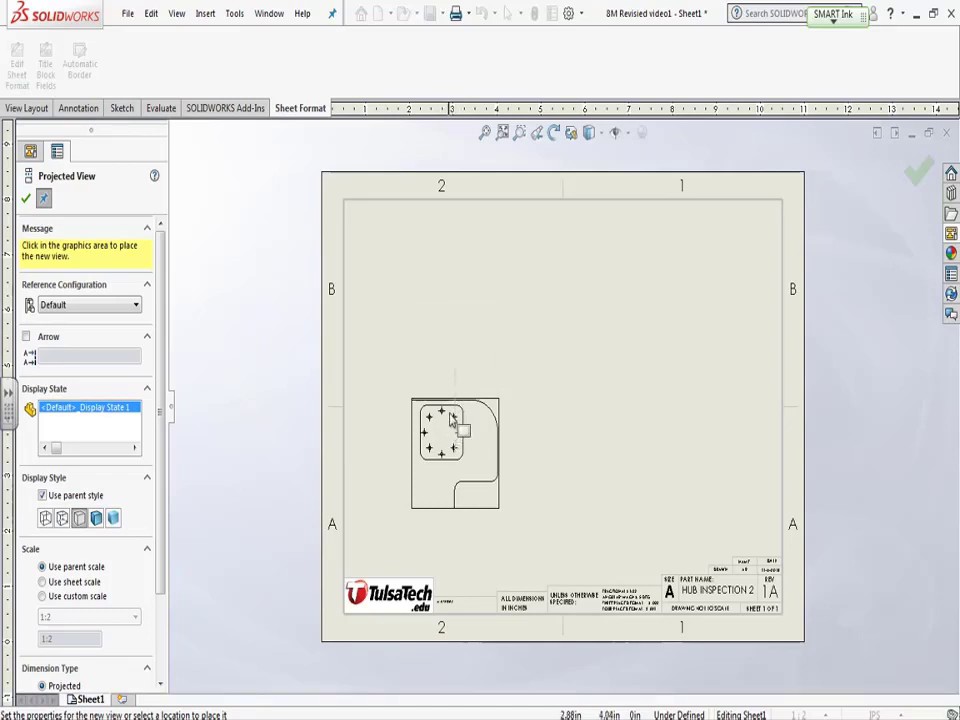
pyautogui.click(458, 376)
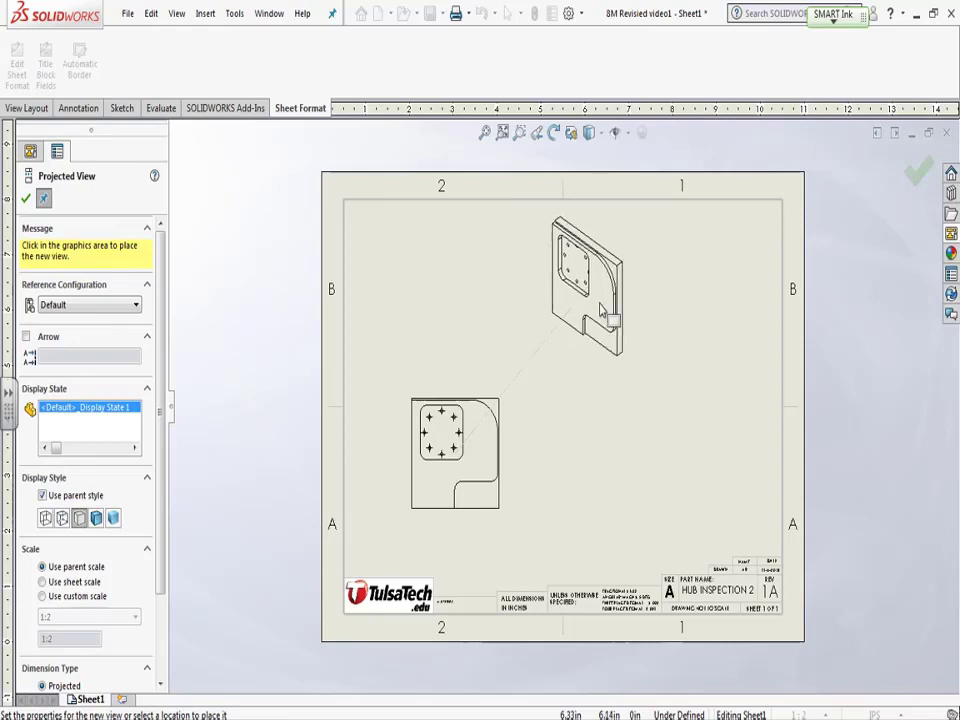
pyautogui.click(600, 308)
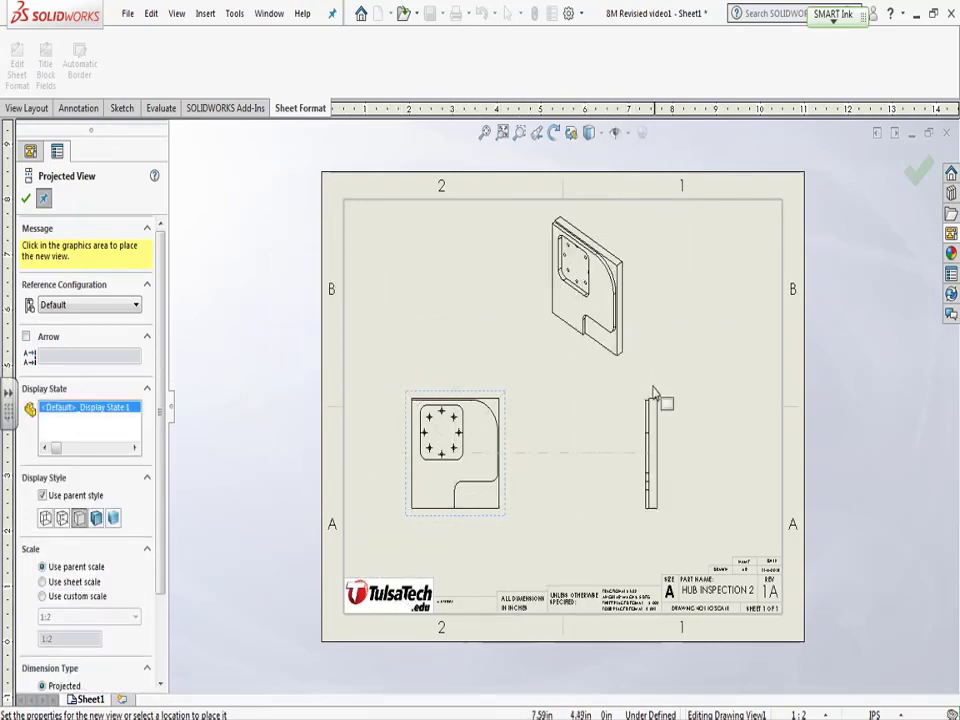
pyautogui.click(918, 178)
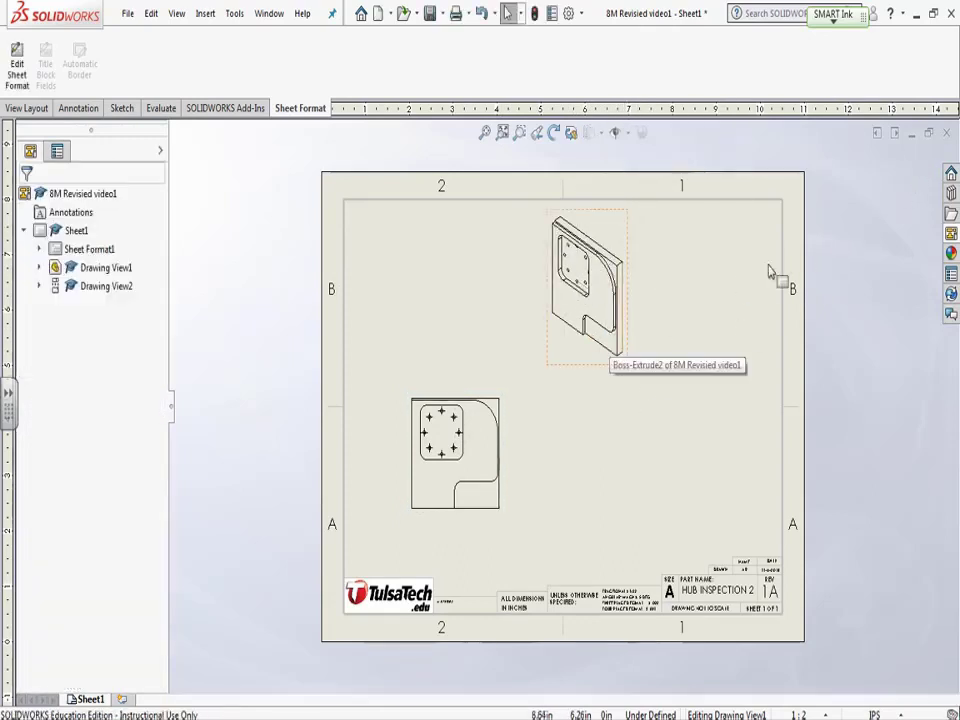
pyautogui.click(612, 376)
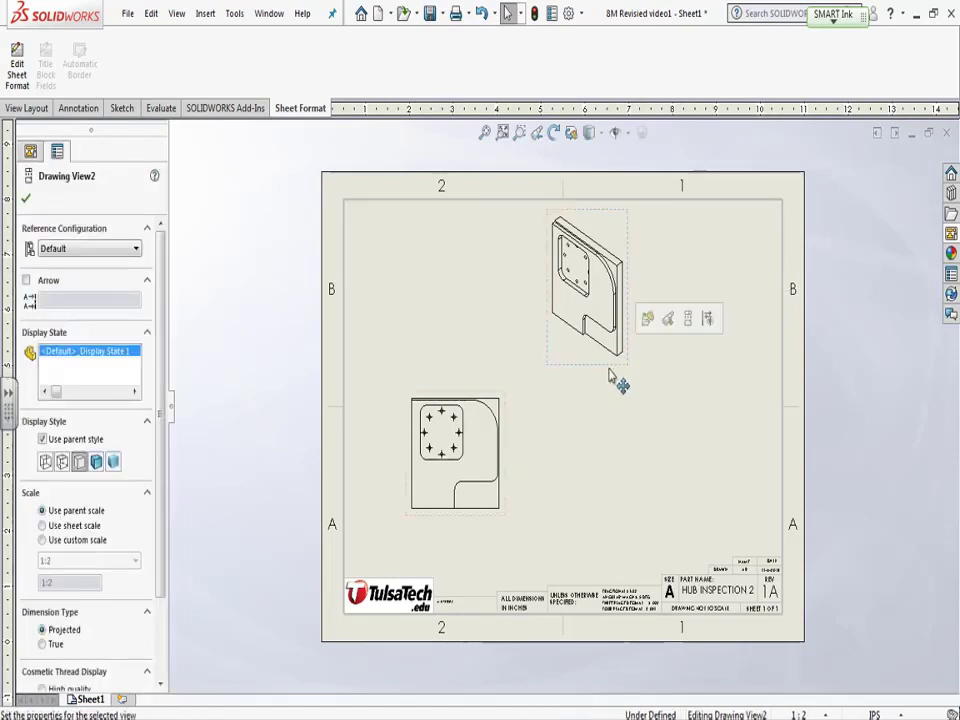
pyautogui.click(908, 263)
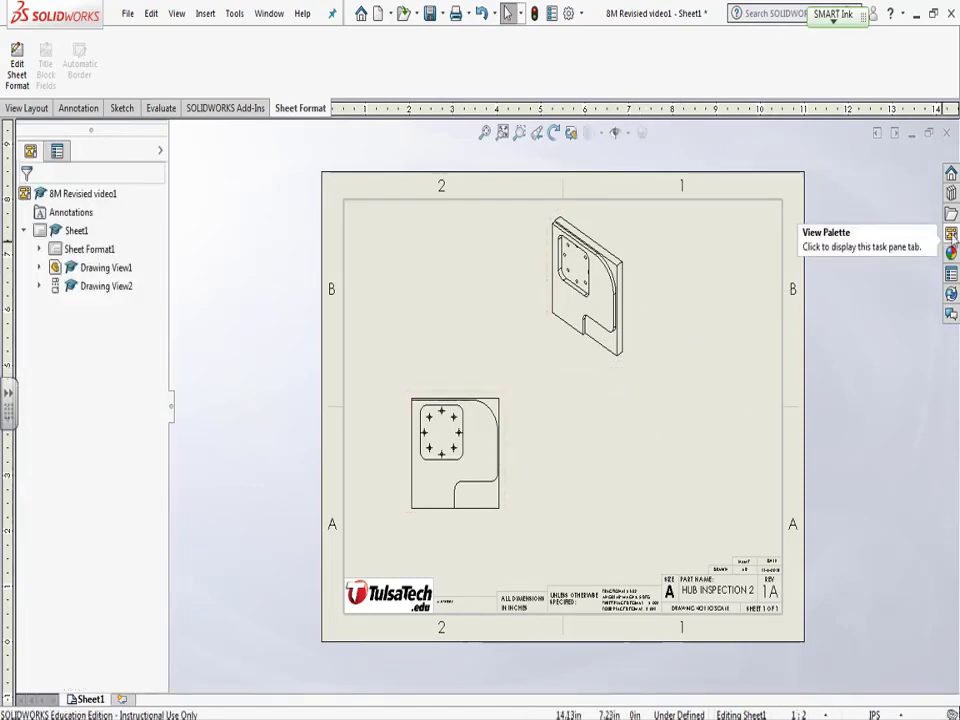
pyautogui.click(951, 234)
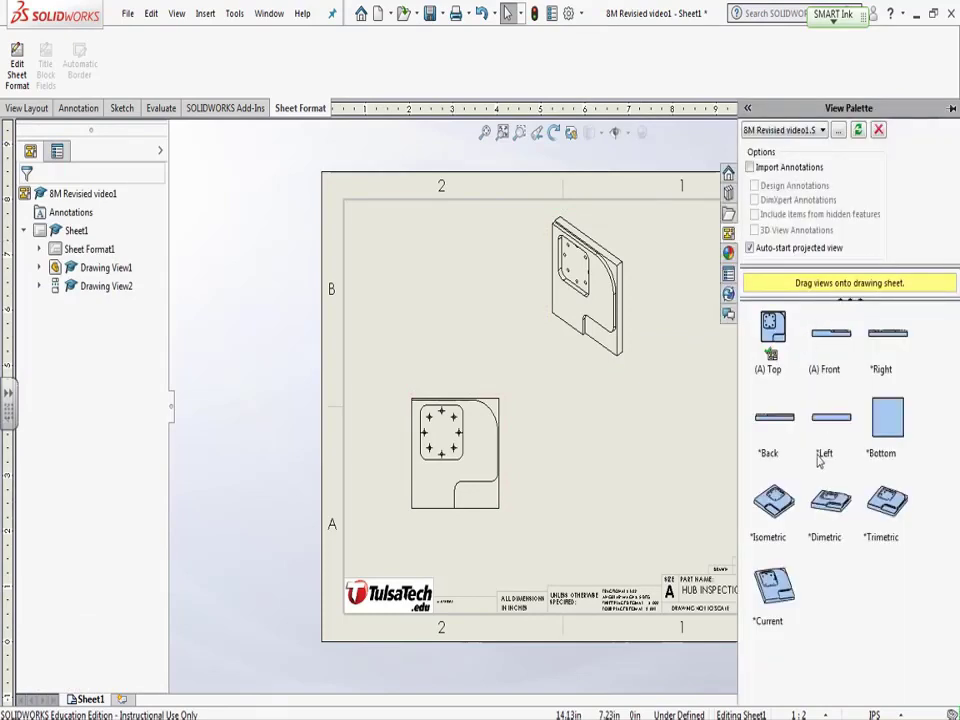
pyautogui.moveTo(820, 460)
pyautogui.mouseDown()
pyautogui.moveTo(638, 422)
pyautogui.moveTo(784, 433)
pyautogui.moveTo(557, 428)
pyautogui.moveTo(634, 392)
pyautogui.moveTo(666, 418)
pyautogui.moveTo(660, 424)
pyautogui.moveTo(613, 369)
pyautogui.mouseUp()
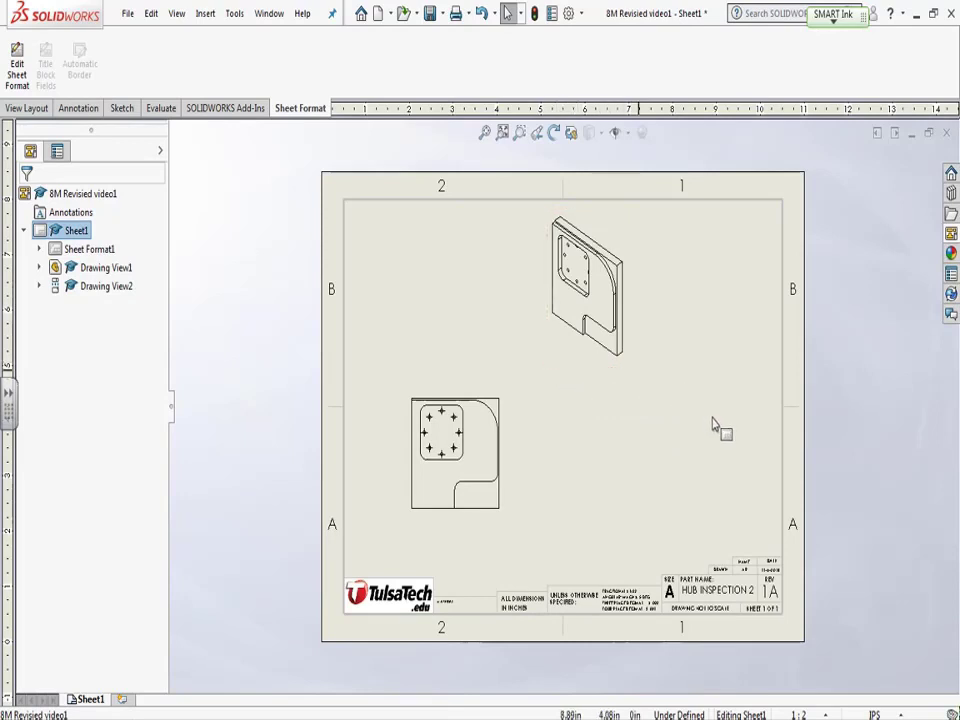
# Move the isometric view into the sheet's upper-right corner and set its display style to Shaded With Edges.
pyautogui.click(565, 375)
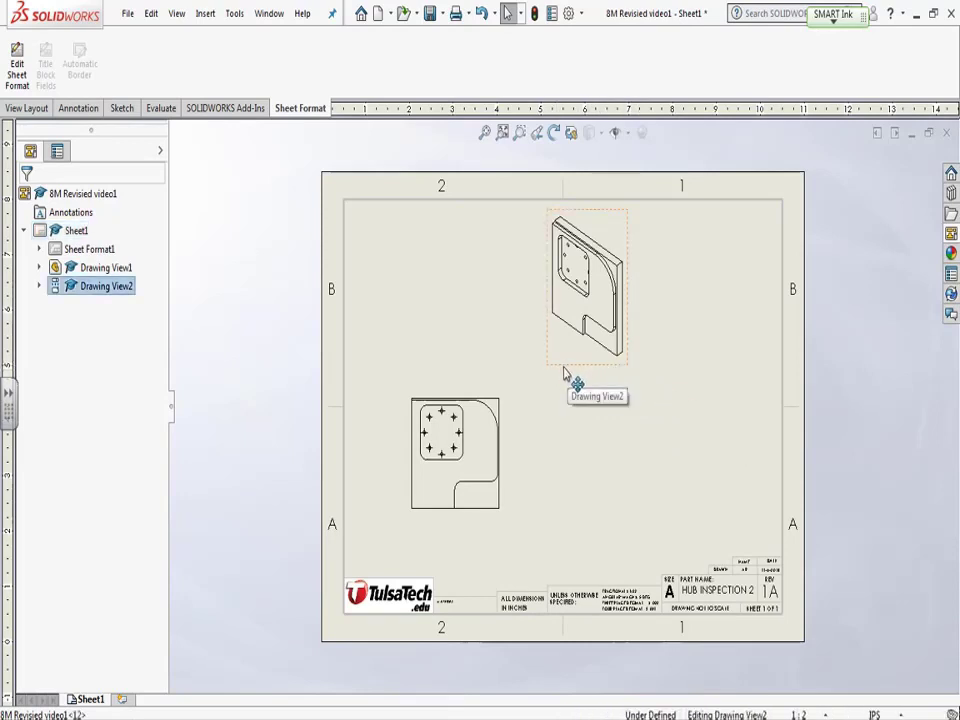
pyautogui.moveTo(565, 375)
pyautogui.mouseDown()
pyautogui.moveTo(602, 381)
pyautogui.moveTo(549, 471)
pyautogui.moveTo(392, 478)
pyautogui.moveTo(474, 398)
pyautogui.moveTo(433, 560)
pyautogui.moveTo(370, 412)
pyautogui.moveTo(465, 515)
pyautogui.moveTo(360, 465)
pyautogui.moveTo(482, 411)
pyautogui.moveTo(452, 540)
pyautogui.moveTo(553, 419)
pyautogui.moveTo(611, 379)
pyautogui.moveTo(714, 362)
pyautogui.moveTo(703, 366)
pyautogui.mouseUp()
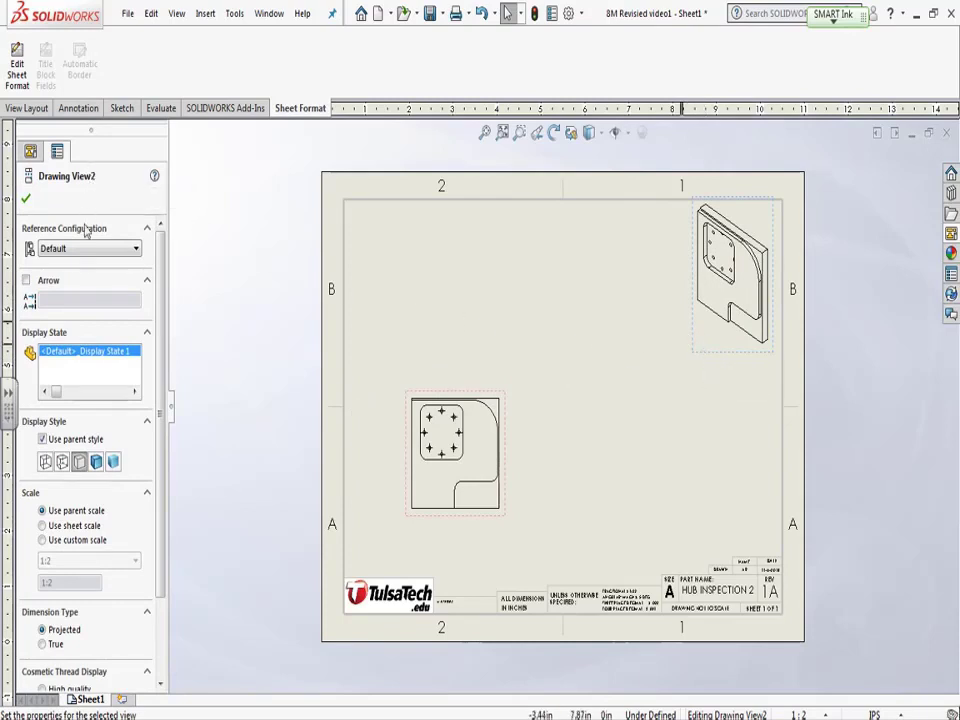
pyautogui.click(96, 462)
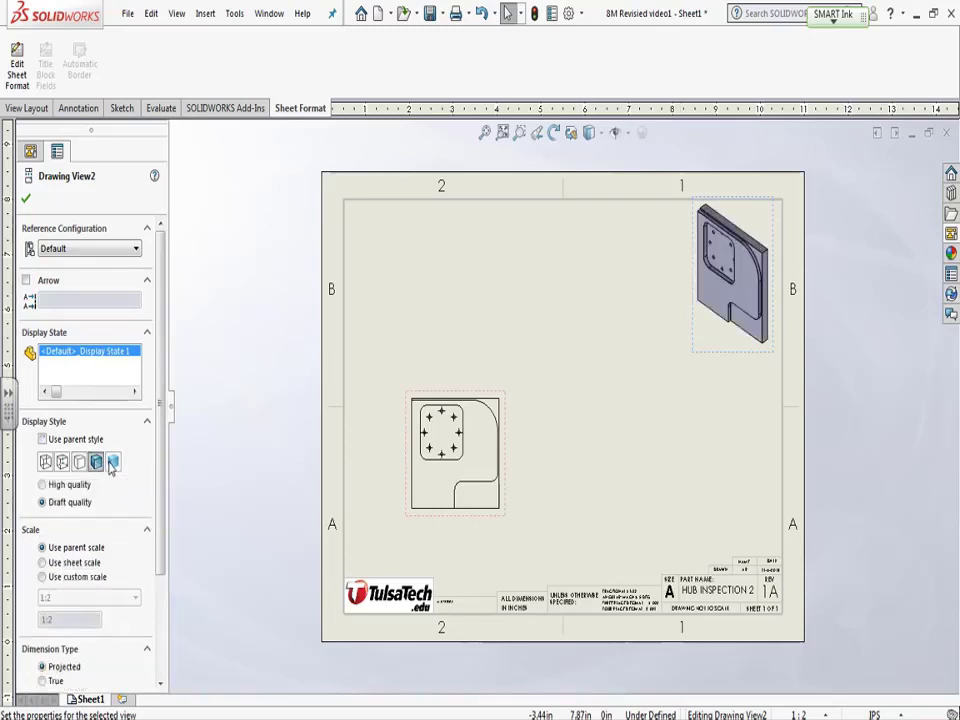
pyautogui.click(113, 463)
pyautogui.click(81, 463)
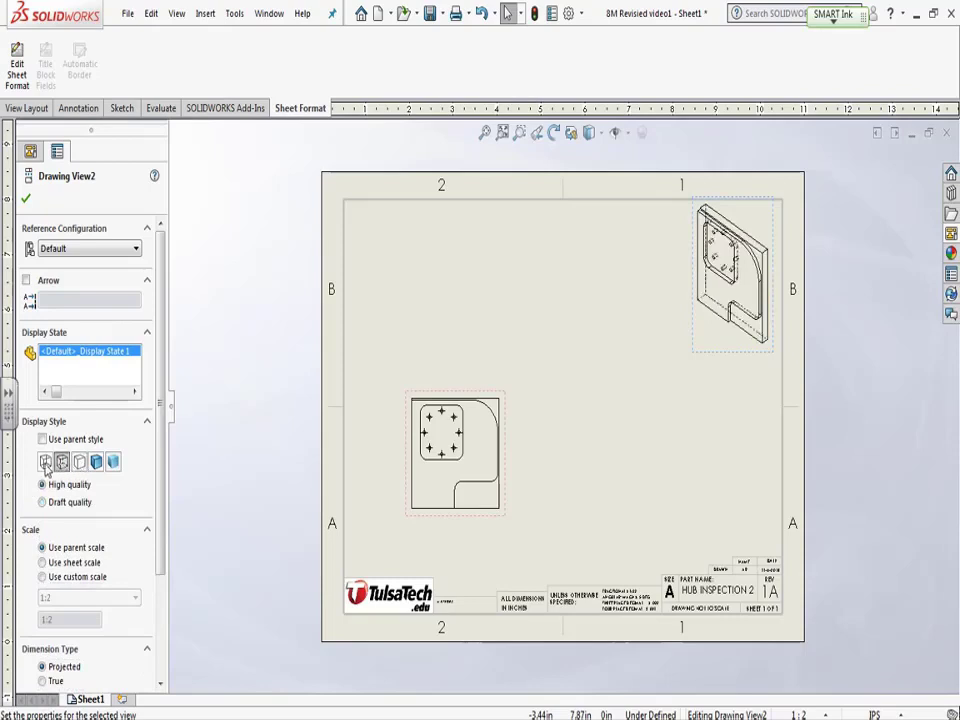
pyautogui.click(45, 463)
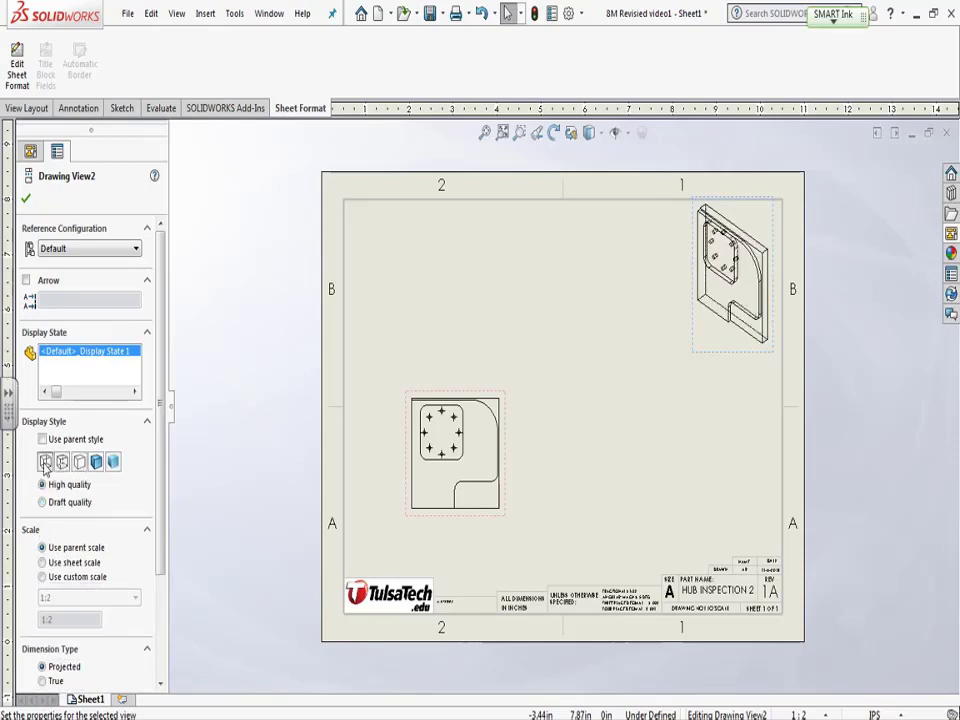
pyautogui.click(97, 463)
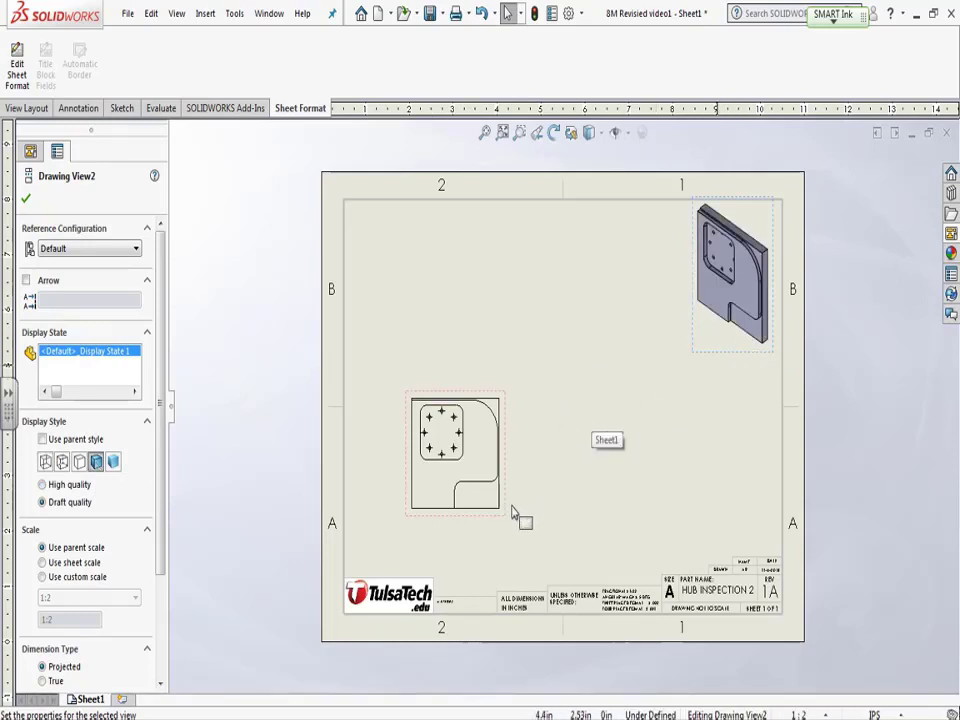
# Move the top view closer to the middle of the sheet, try Shaded With Edges on it, and return it to Hidden Lines Removed.
pyautogui.moveTo(504, 517)
pyautogui.mouseDown()
pyautogui.moveTo(518, 508)
pyautogui.moveTo(516, 447)
pyautogui.moveTo(577, 456)
pyautogui.moveTo(546, 488)
pyautogui.moveTo(543, 462)
pyautogui.mouseUp()
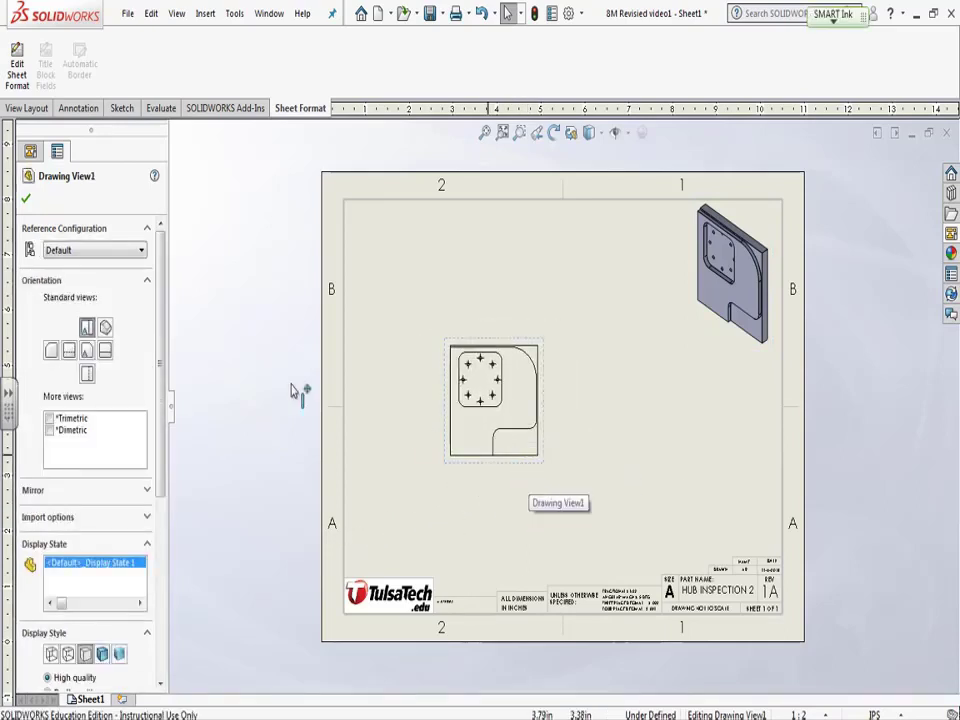
pyautogui.scroll(-3, 89, 432)
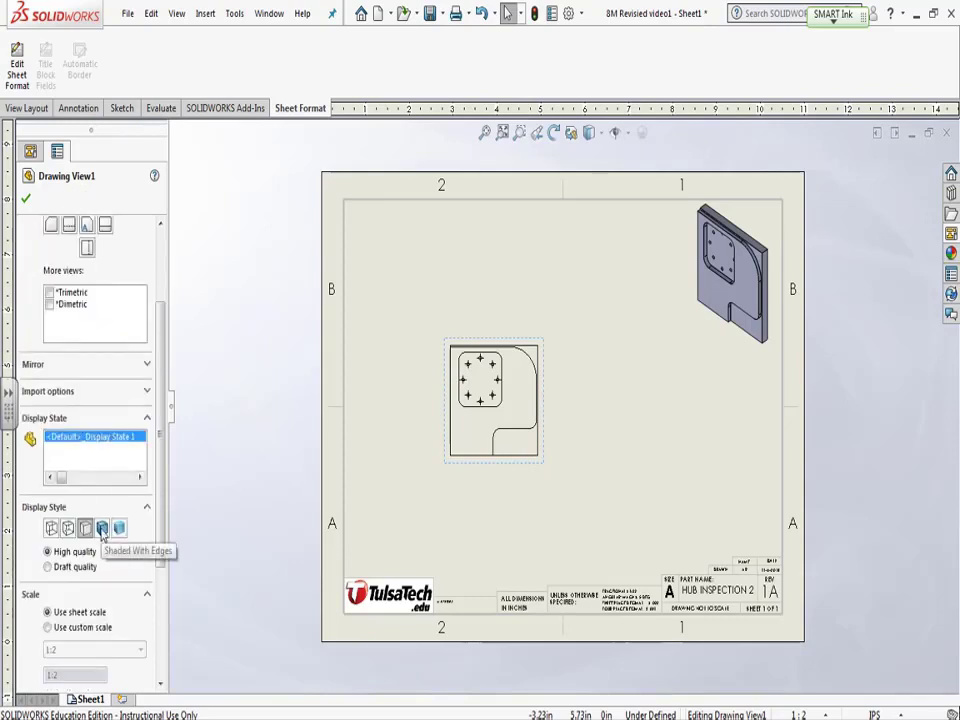
pyautogui.click(102, 529)
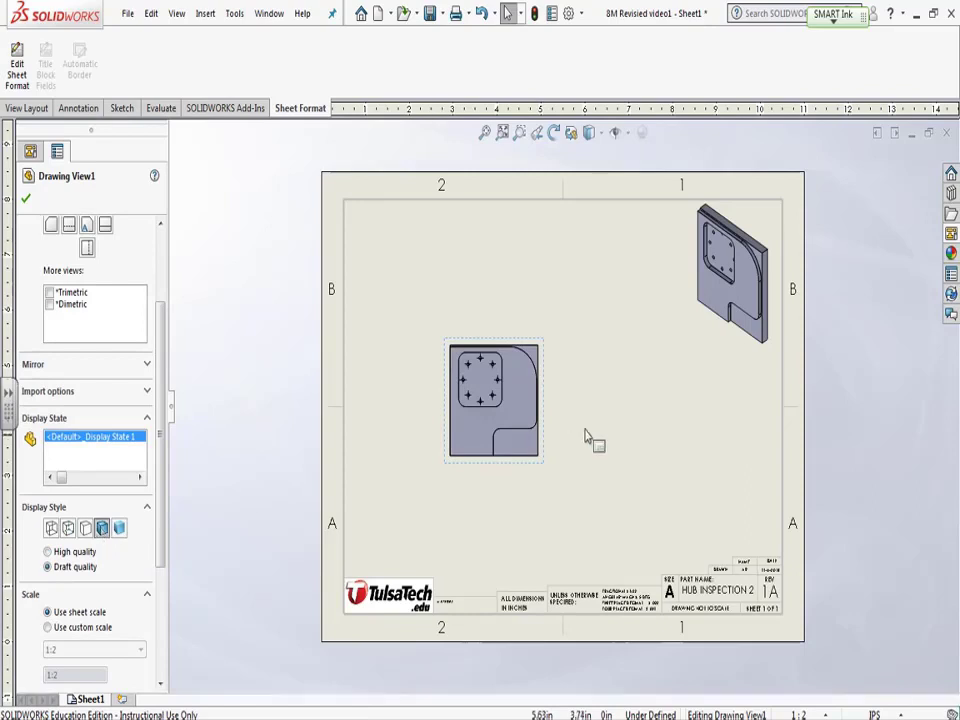
pyautogui.click(86, 529)
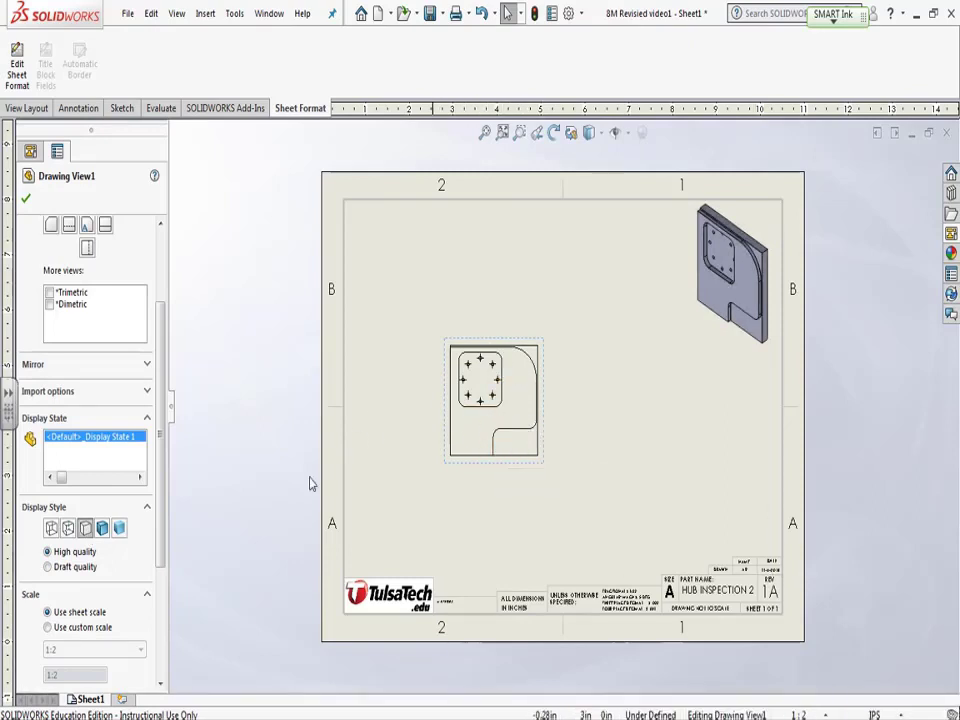
# Give the top view a custom scale of 1:1 after trying 2:3.
pyautogui.moveTo(162, 459); pyautogui.dragTo(157, 605)
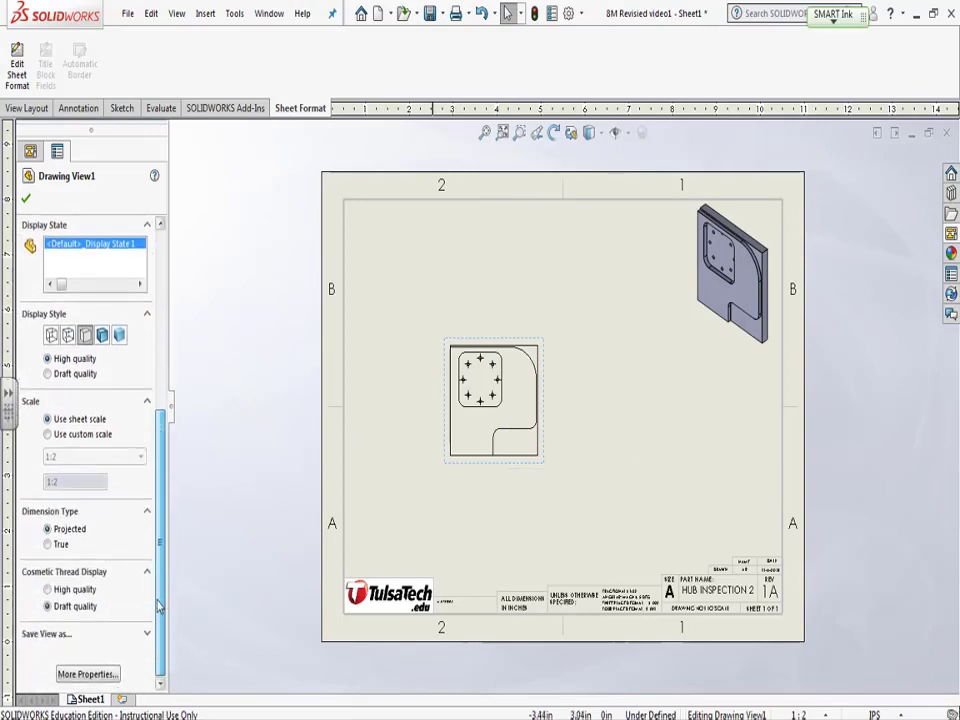
pyautogui.click(48, 435)
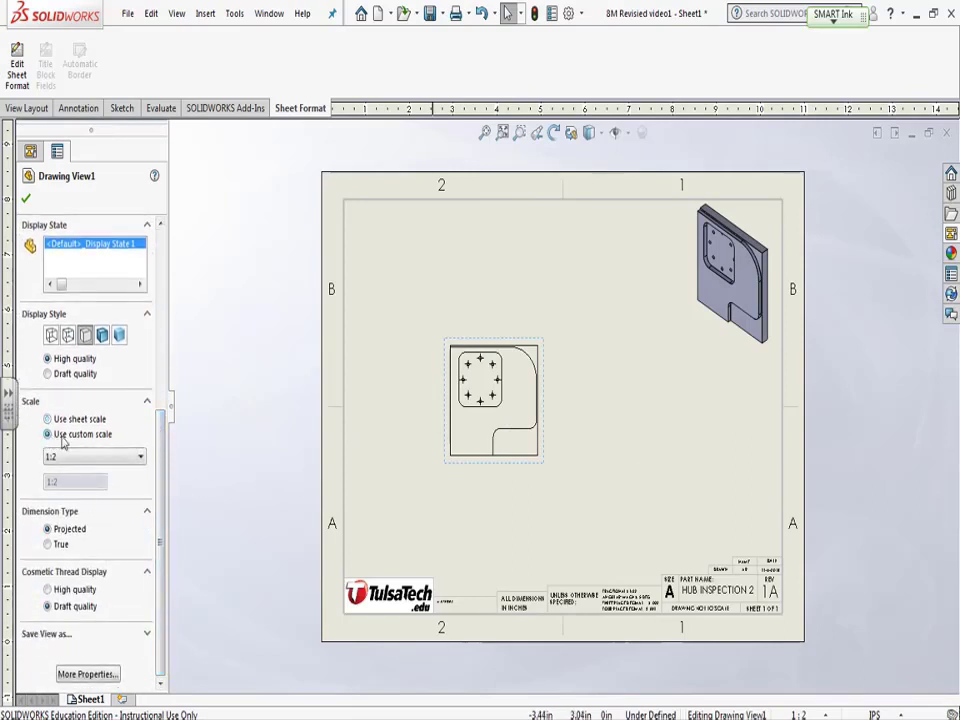
pyautogui.click(104, 458)
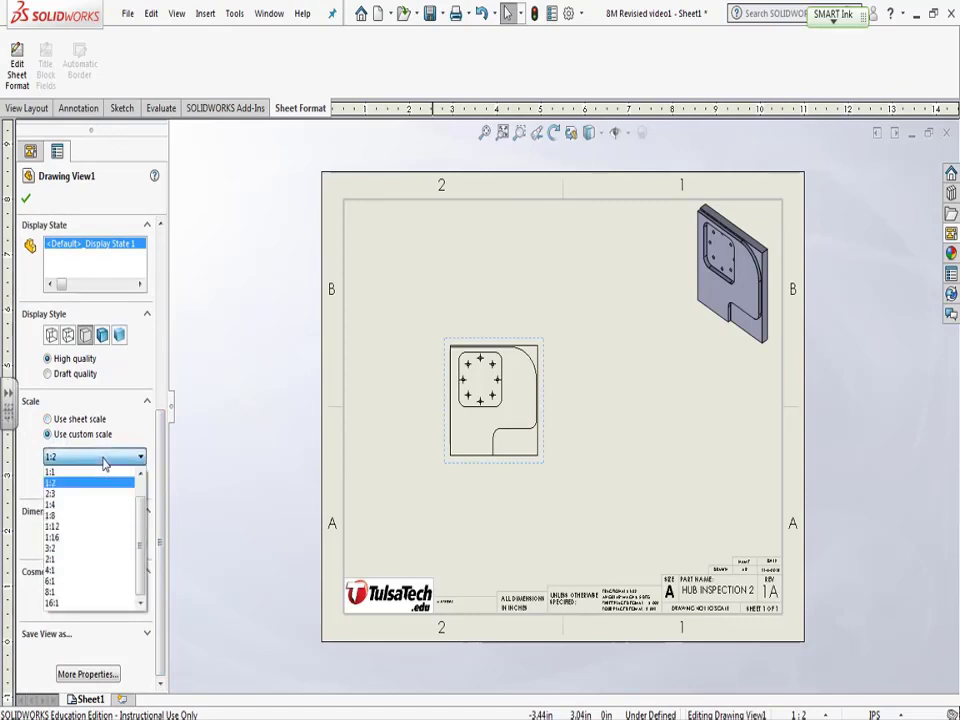
pyautogui.click(95, 505)
pyautogui.click(97, 459)
pyautogui.click(97, 468)
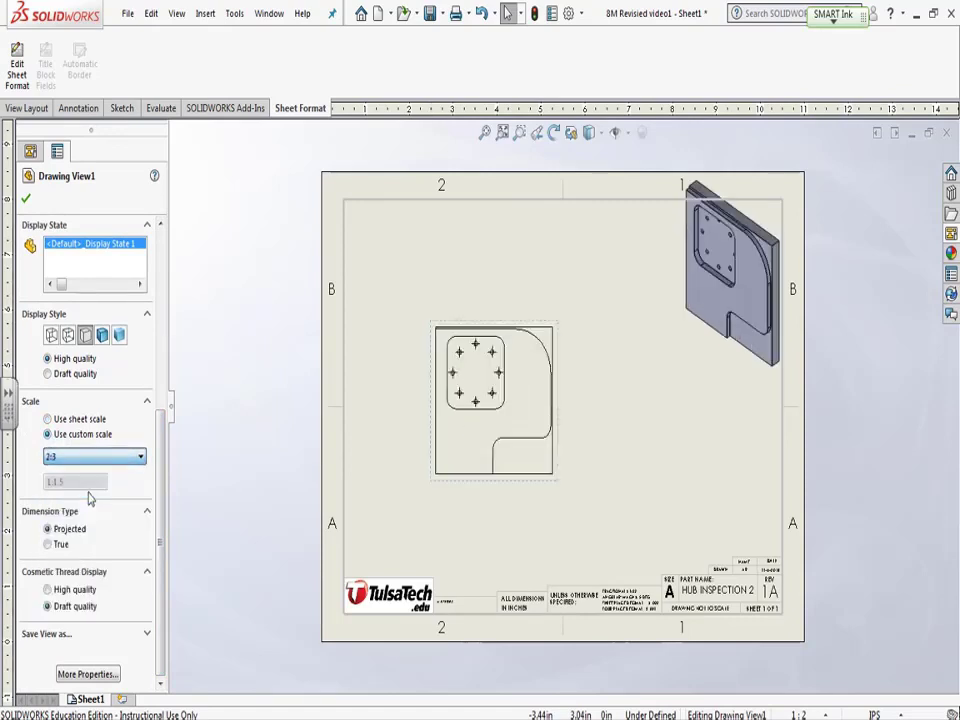
pyautogui.click(99, 461)
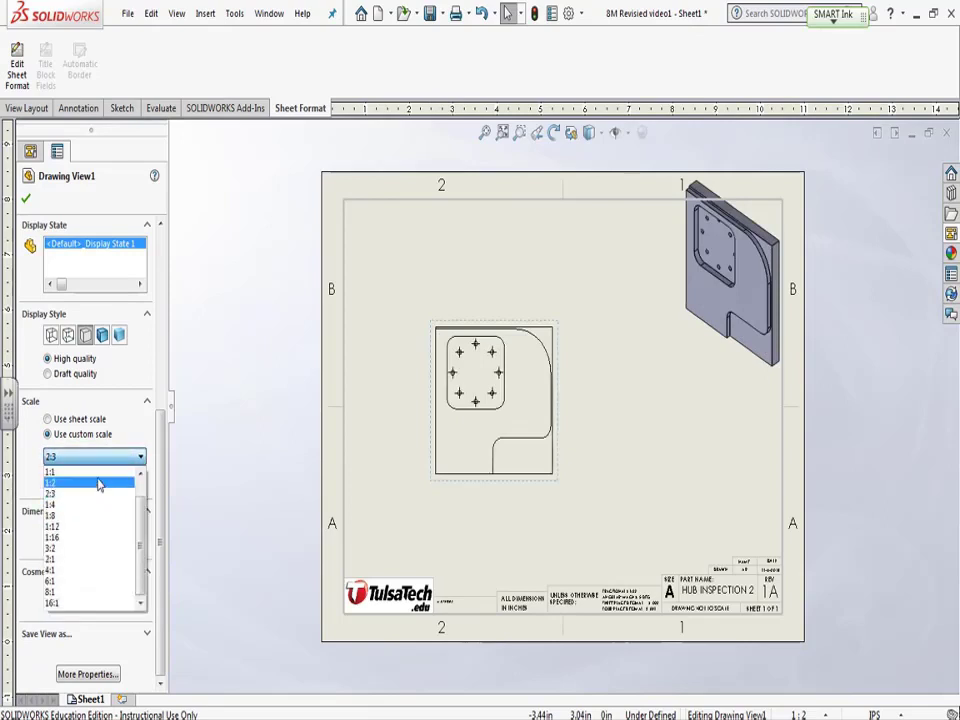
pyautogui.click(94, 472)
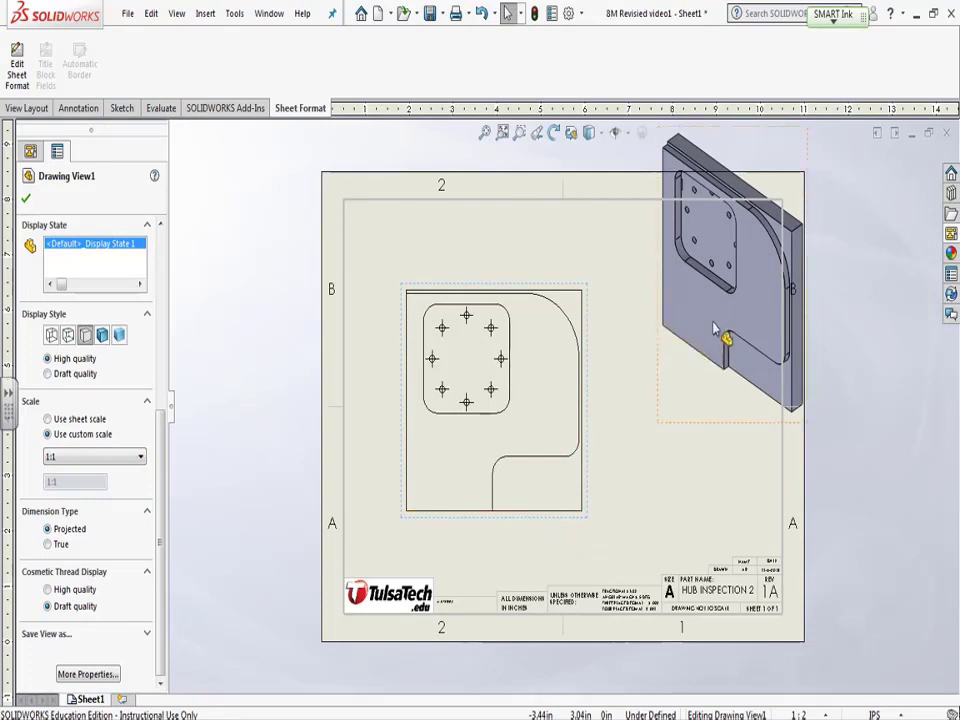
# Give the isometric view a custom scale of 2:3 after trying 1:4, and move it inside the sheet border.
pyautogui.click(702, 432)
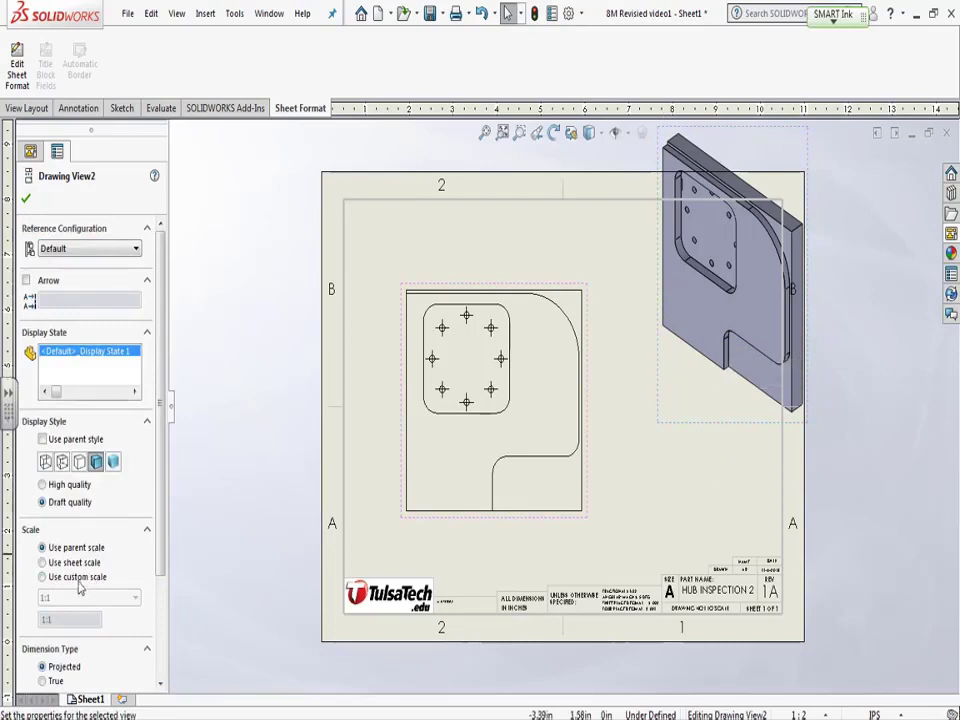
pyautogui.click(88, 597)
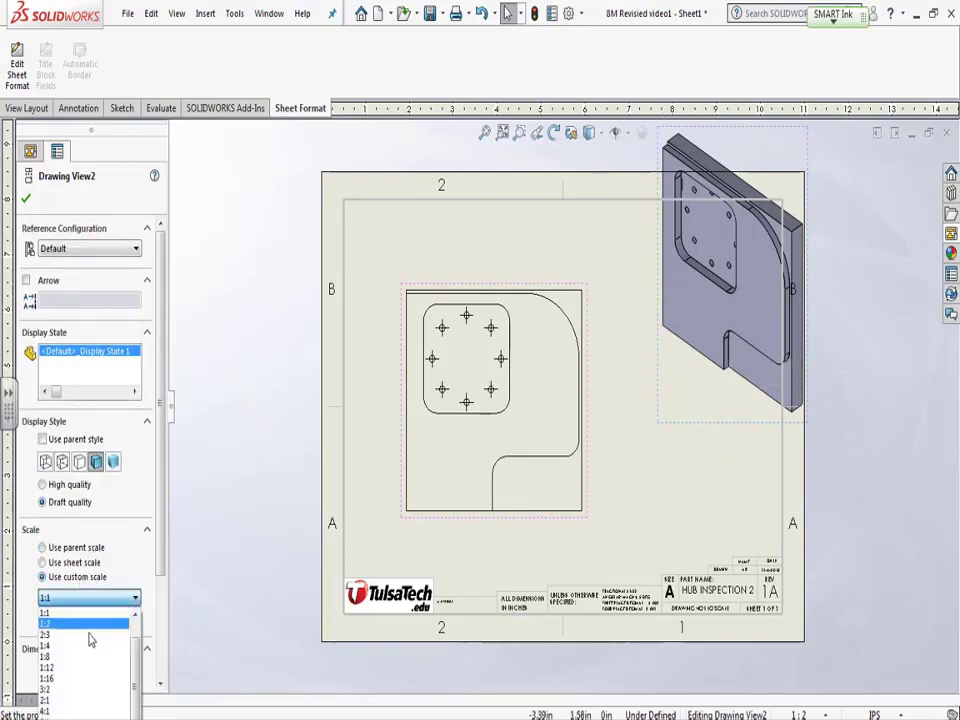
pyautogui.click(86, 647)
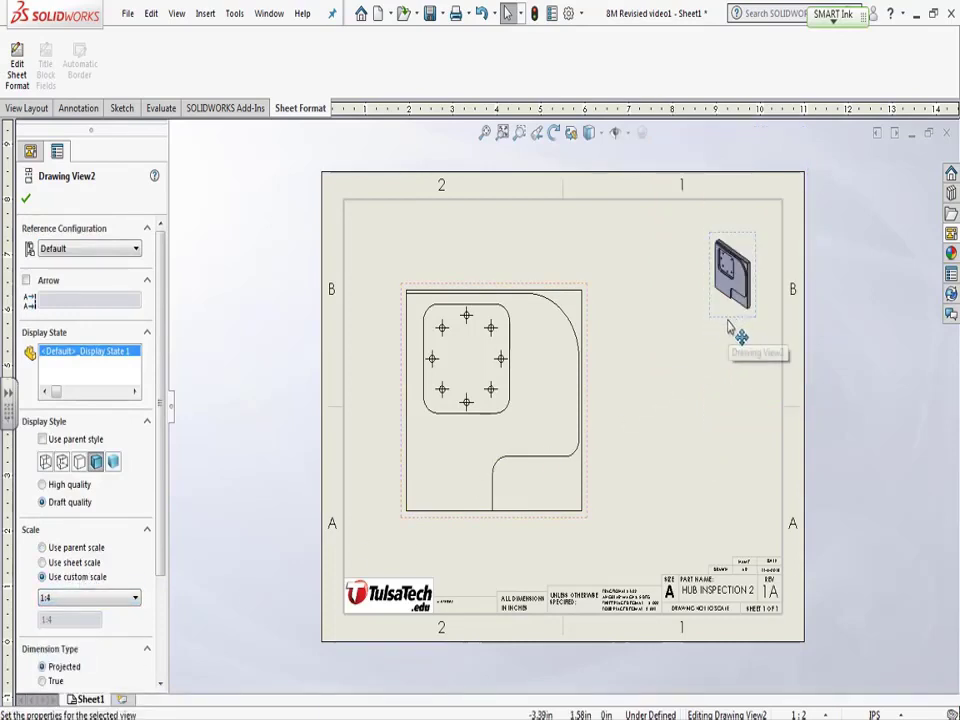
pyautogui.moveTo(735, 330)
pyautogui.mouseDown()
pyautogui.moveTo(752, 309)
pyautogui.moveTo(728, 327)
pyautogui.mouseUp()
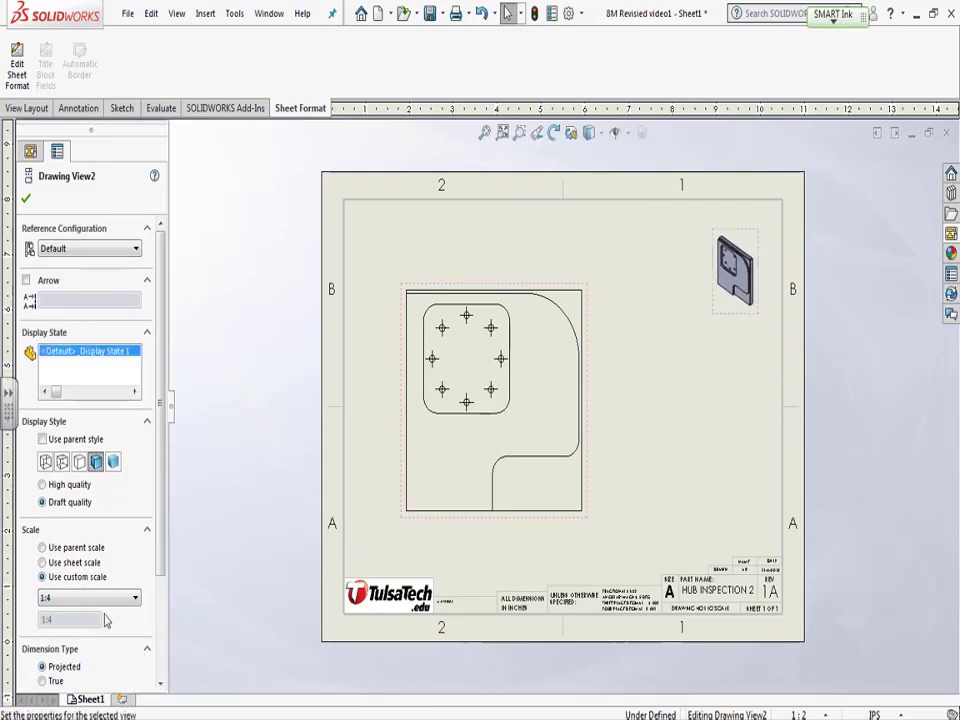
pyautogui.click(95, 600)
pyautogui.click(60, 613)
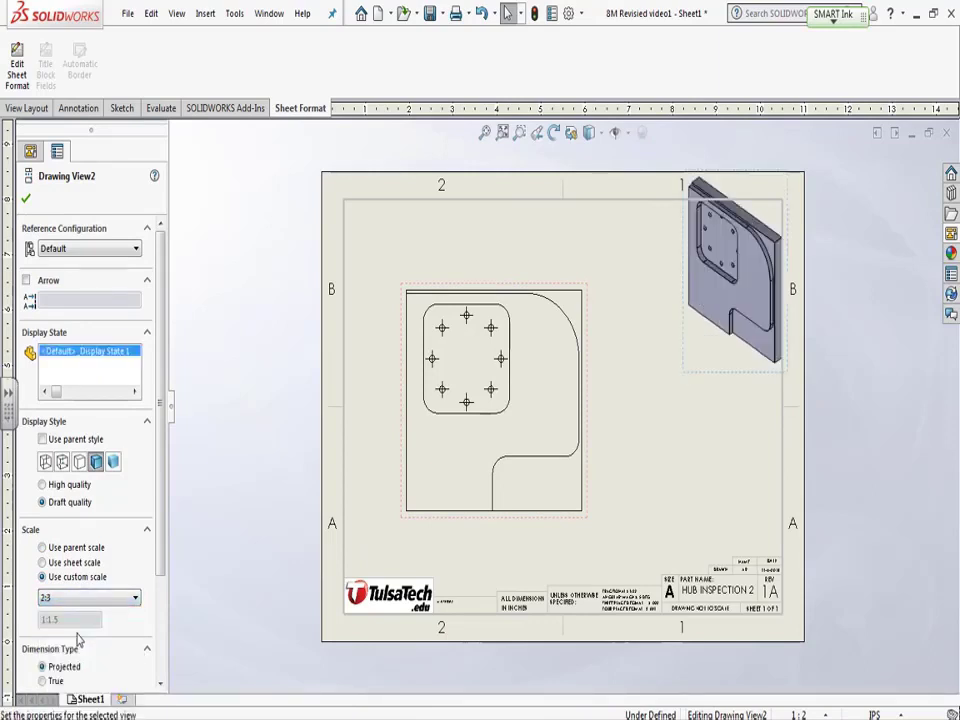
pyautogui.moveTo(724, 386); pyautogui.dragTo(698, 424)
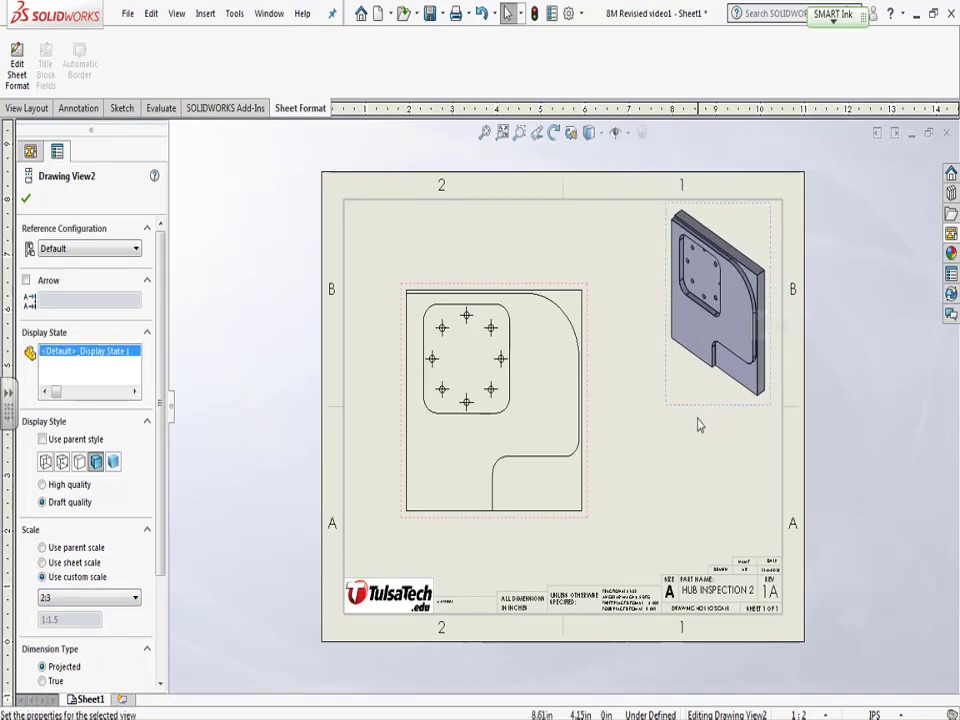
# Give the top view a user-defined scale of 1:0.8 after trying 1:1.3, and reposition it clear of the title block.
pyautogui.click(564, 527)
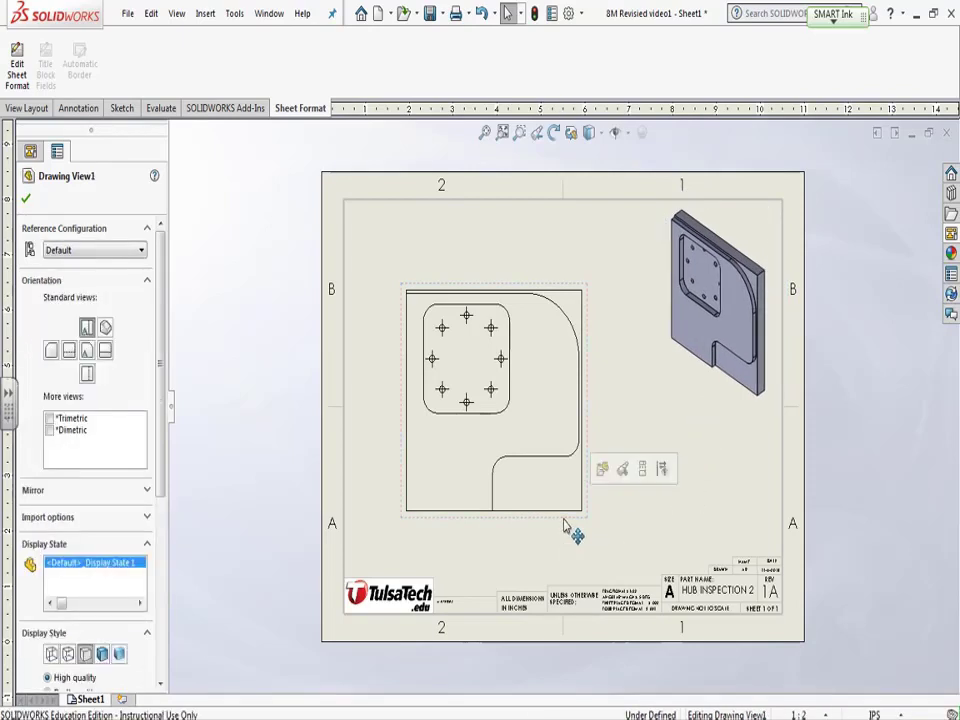
pyautogui.moveTo(566, 529)
pyautogui.mouseDown()
pyautogui.moveTo(595, 540)
pyautogui.moveTo(559, 548)
pyautogui.mouseUp()
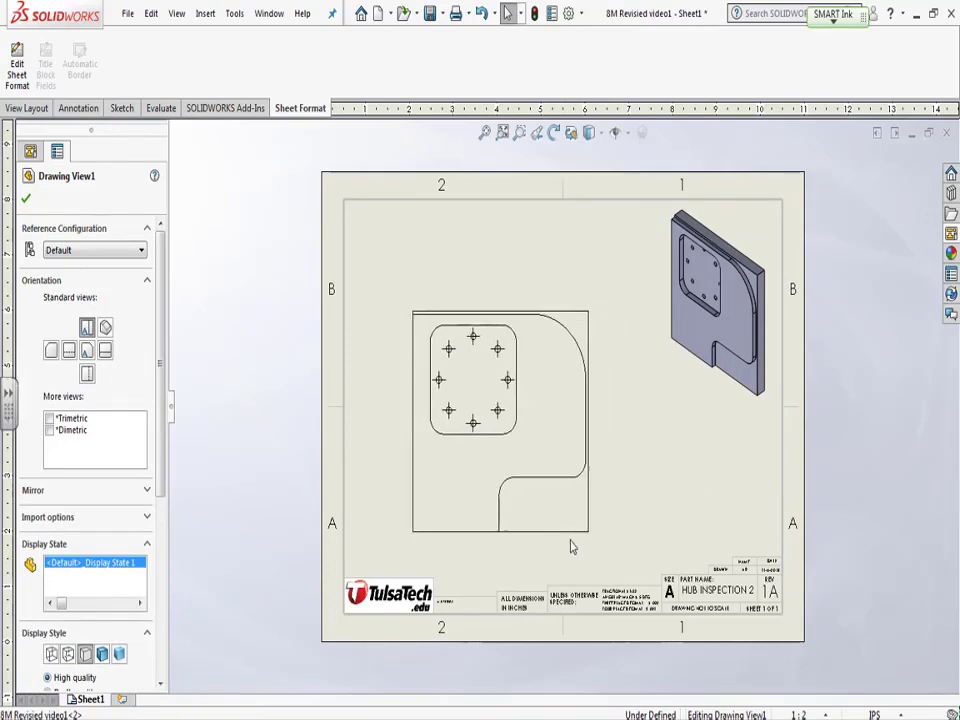
pyautogui.scroll(-5, 118, 512)
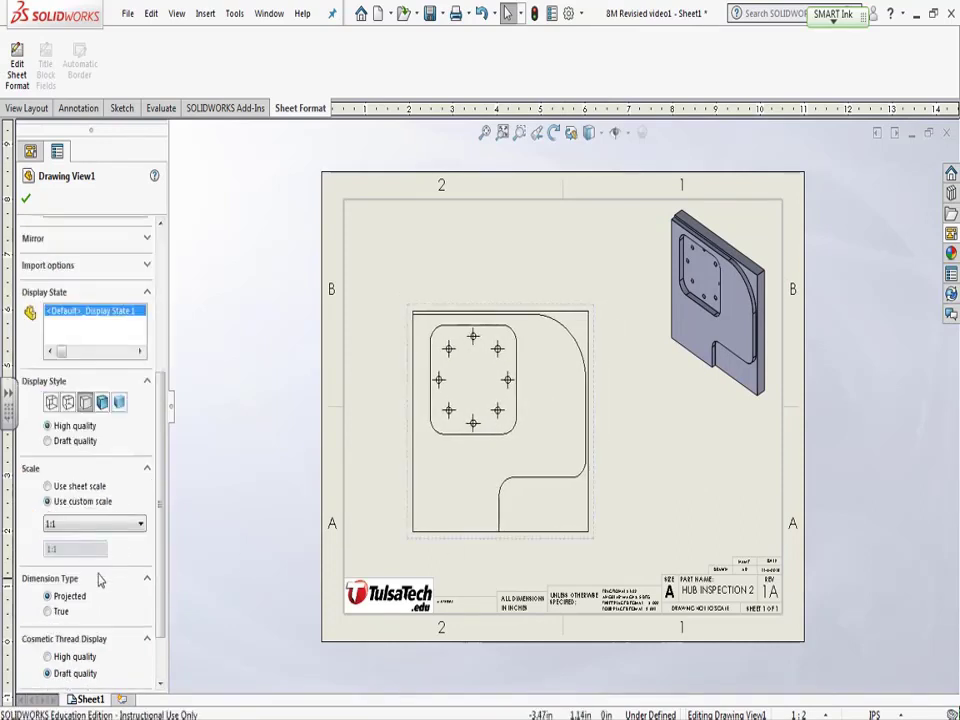
pyautogui.click(104, 527)
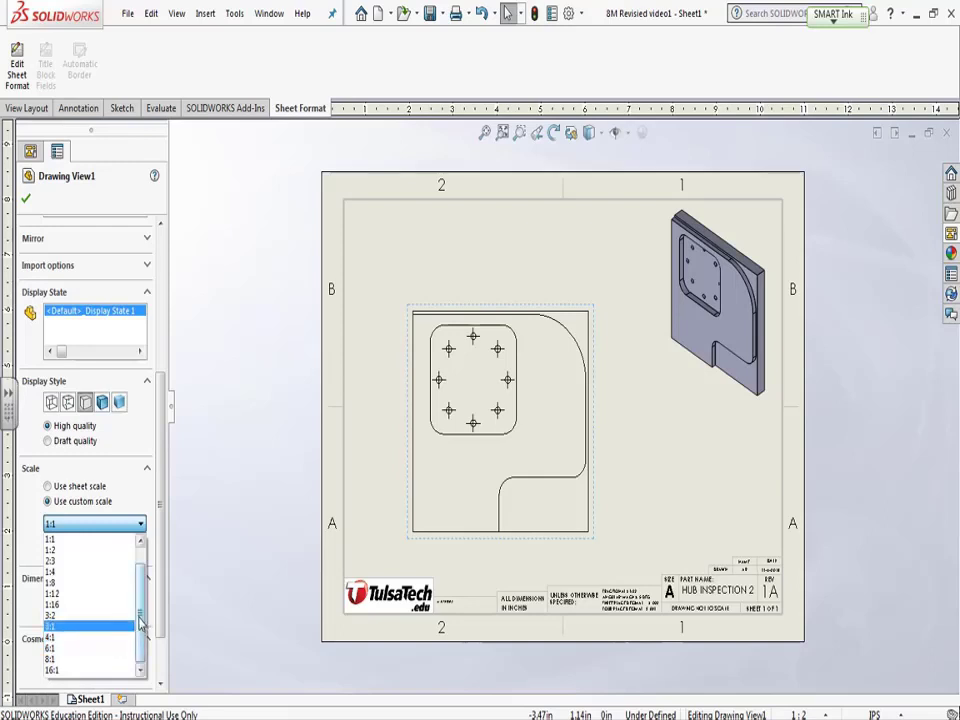
pyautogui.scroll(1, 140, 620)
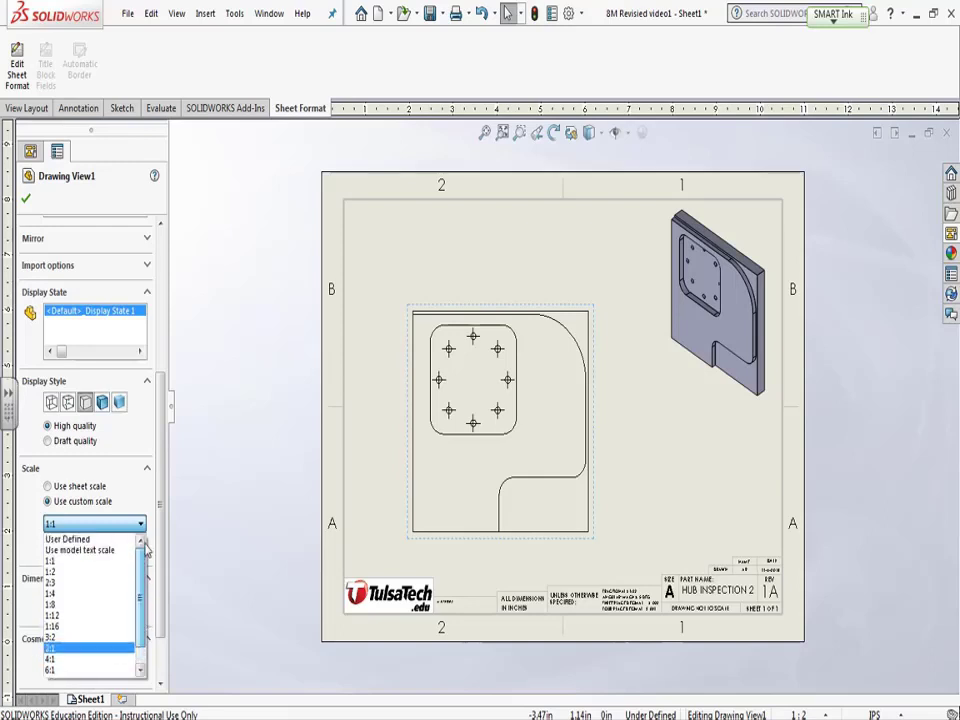
pyautogui.click(80, 540)
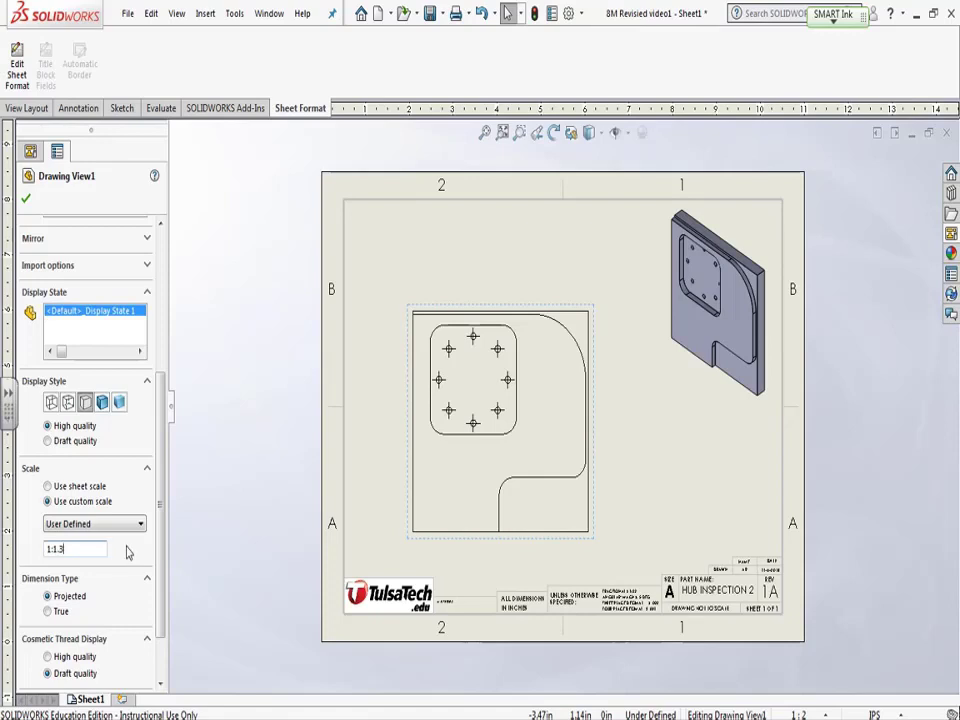
pyautogui.press('Return')
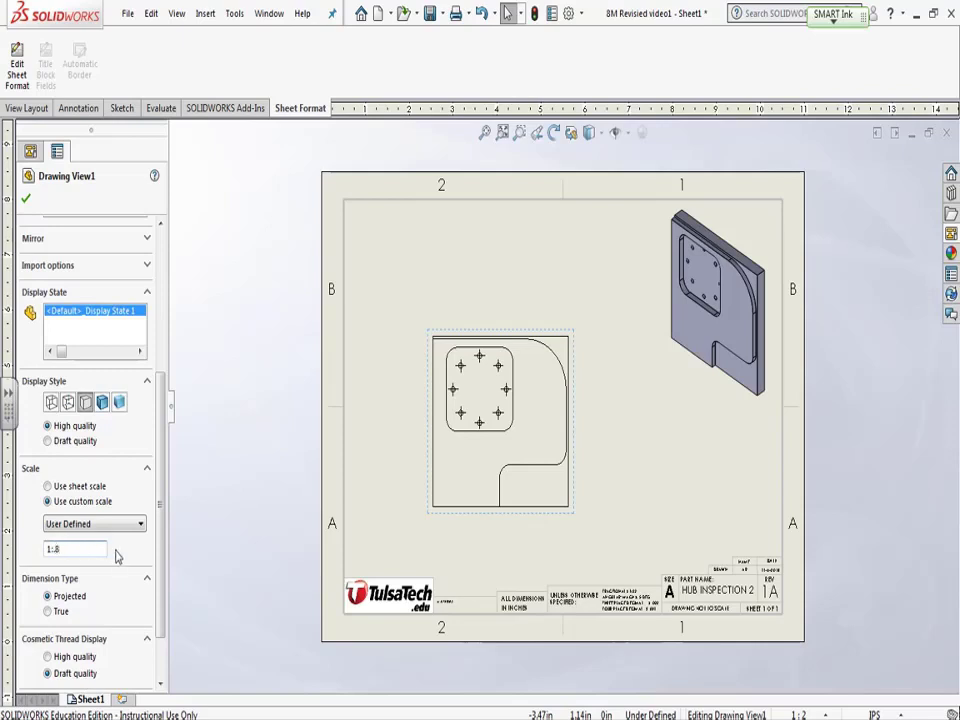
pyautogui.press('Return')
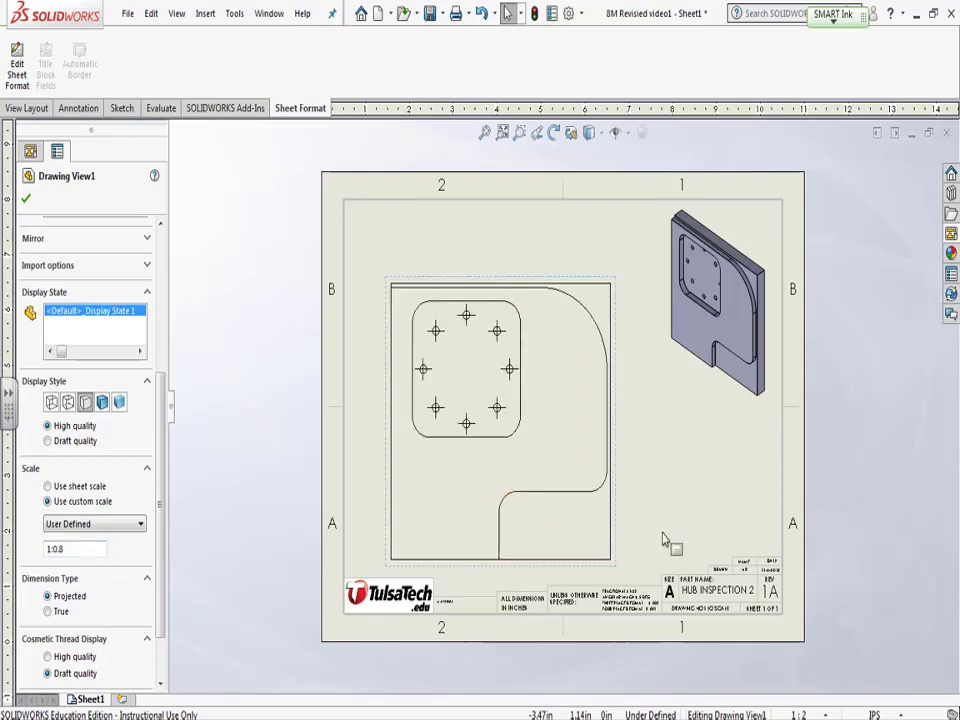
pyautogui.moveTo(614, 574); pyautogui.dragTo(632, 557)
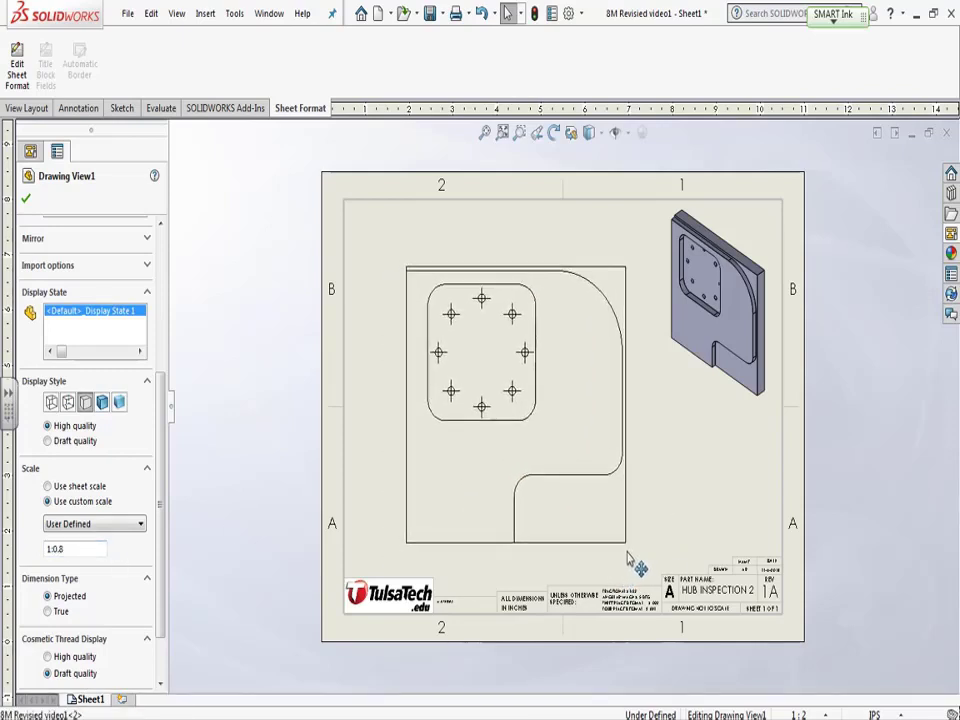
# Give the isometric view a user-defined scale of 1:2 after trying the 1:4 preset.
pyautogui.click(714, 413)
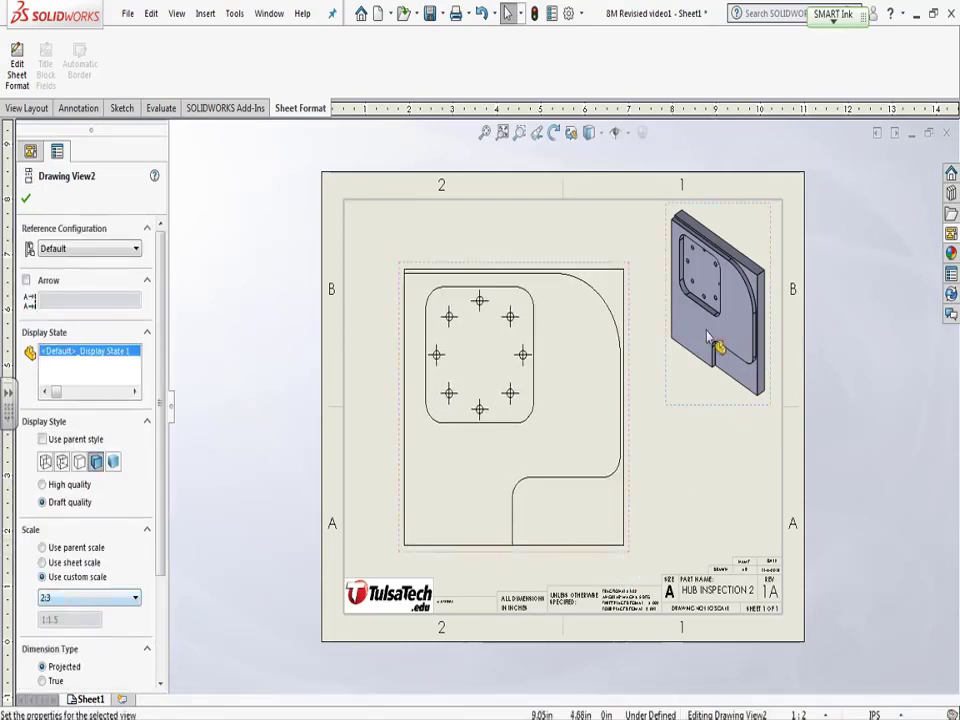
pyautogui.click(72, 599)
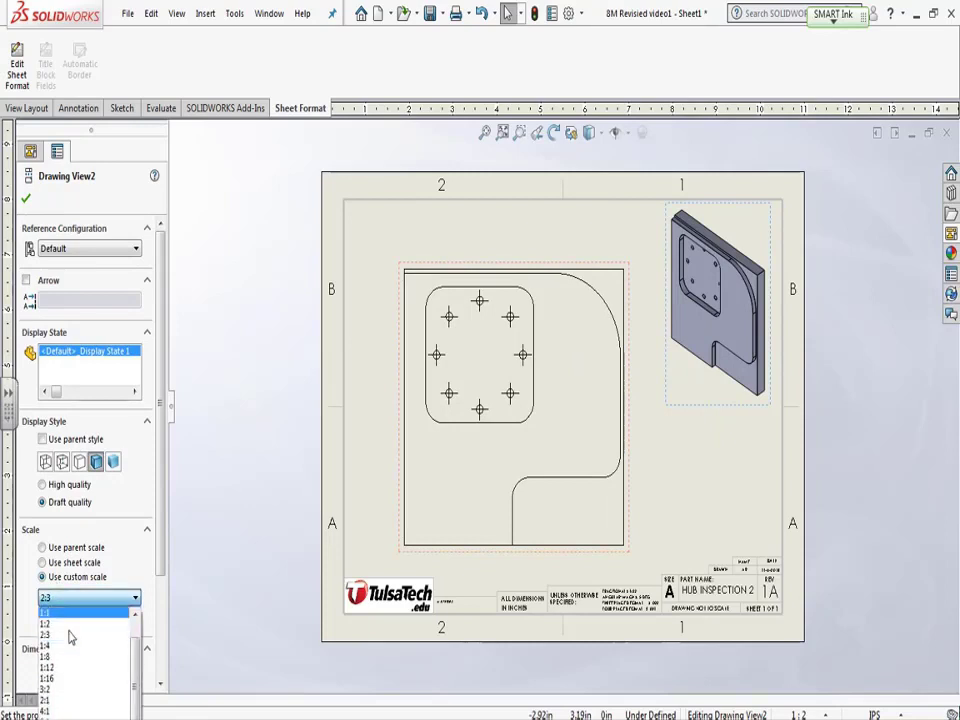
pyautogui.click(65, 647)
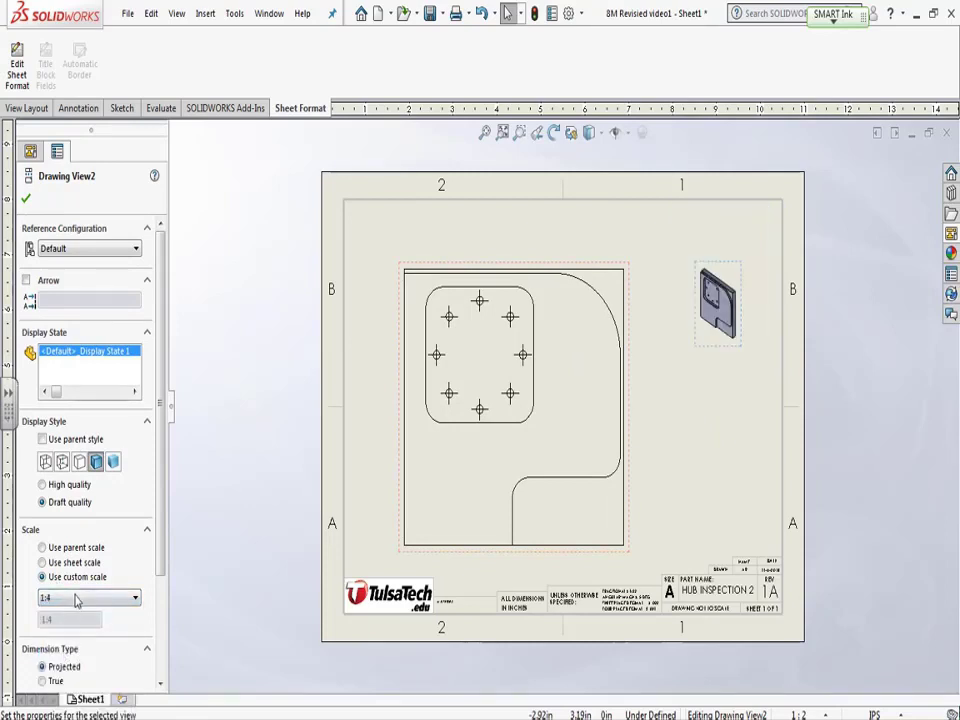
pyautogui.click(77, 599)
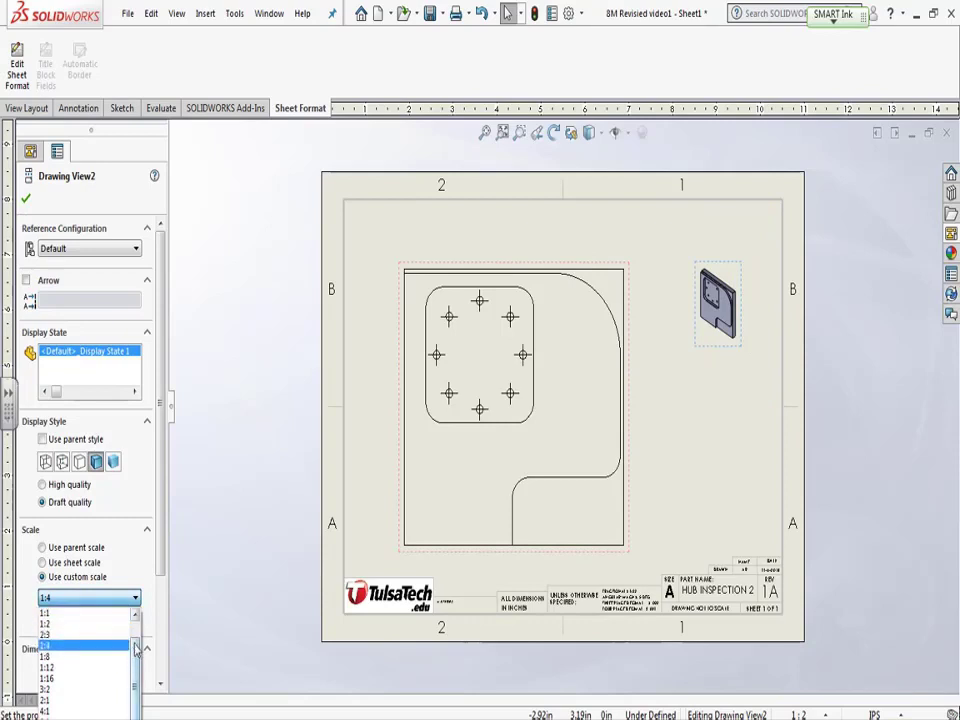
pyautogui.scroll(1, 136, 650)
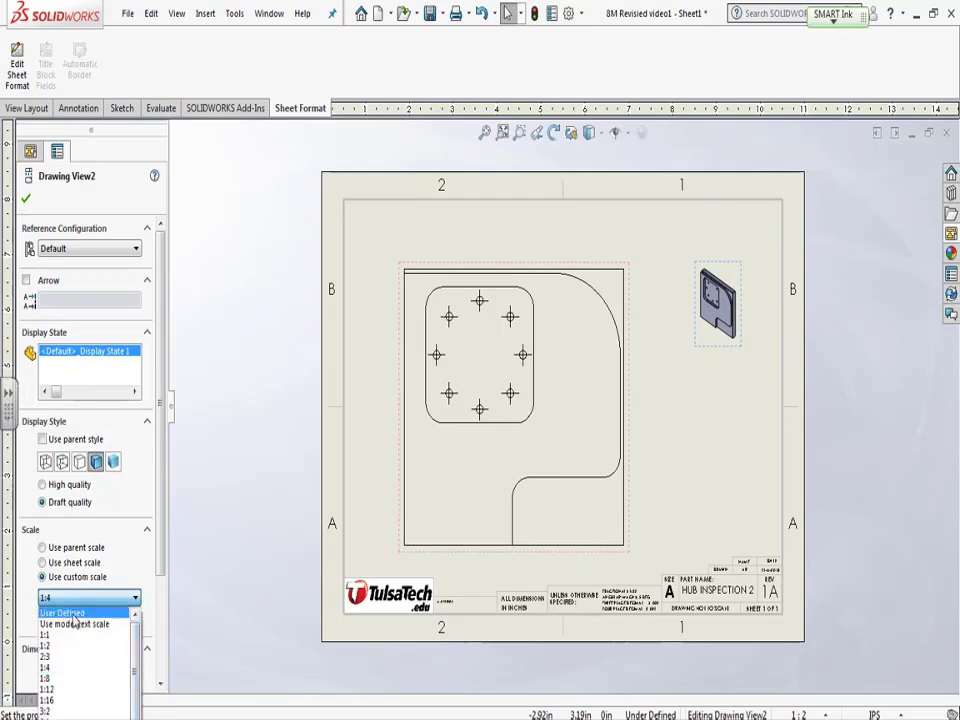
pyautogui.click(62, 612)
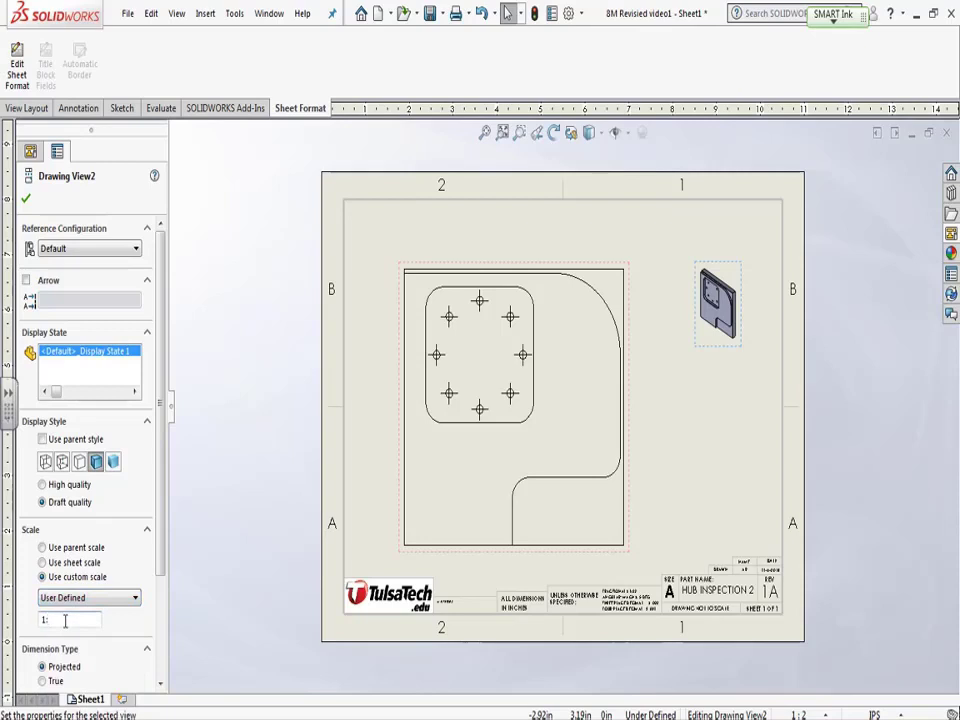
pyautogui.press('Return')
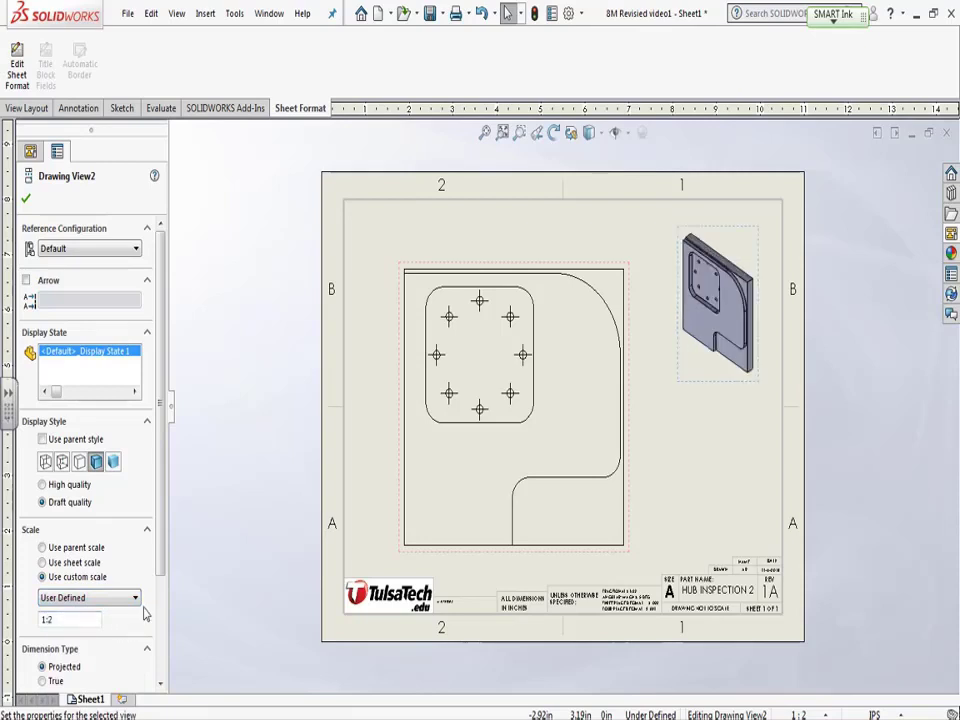
# Move the isometric view into the upper-right corner of the border and shift the top view slightly upward.
pyautogui.moveTo(698, 392); pyautogui.dragTo(720, 369)
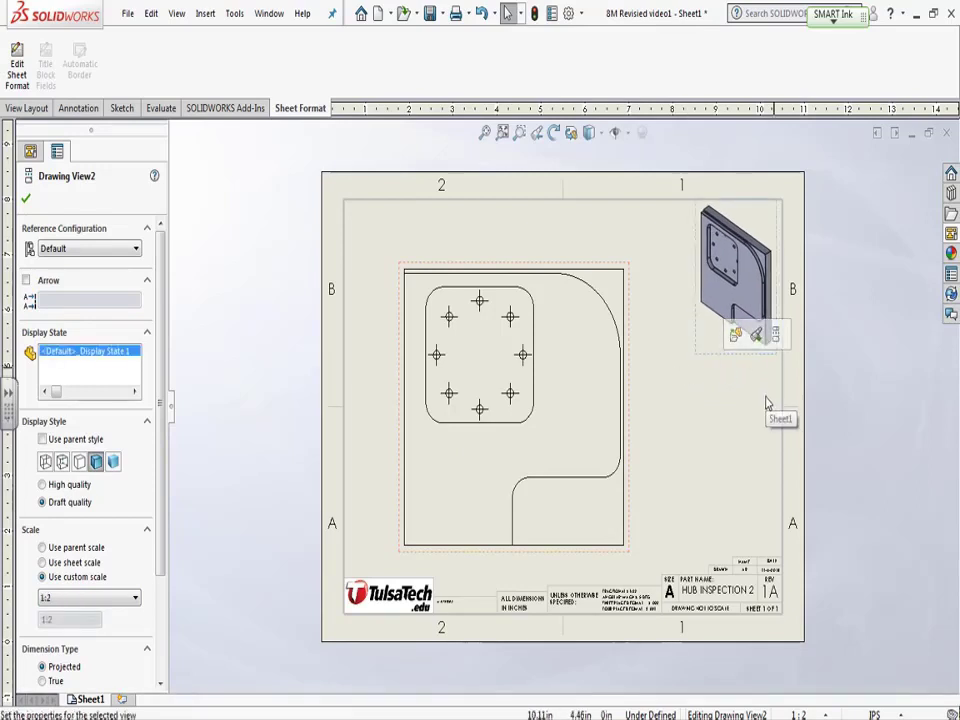
pyautogui.click(618, 550)
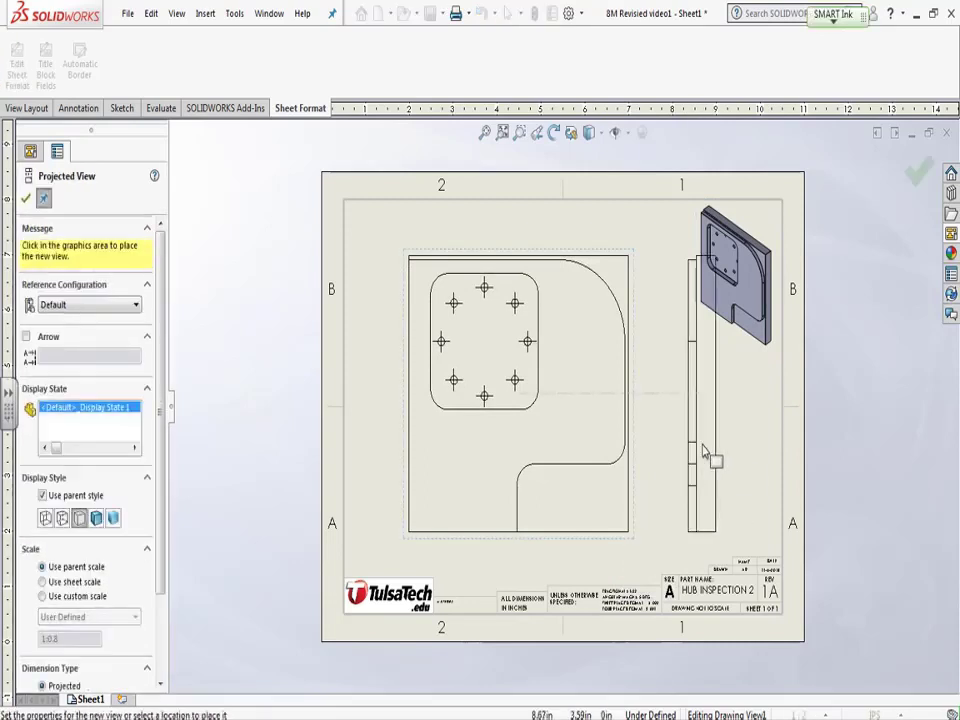
pyautogui.press('Escape')
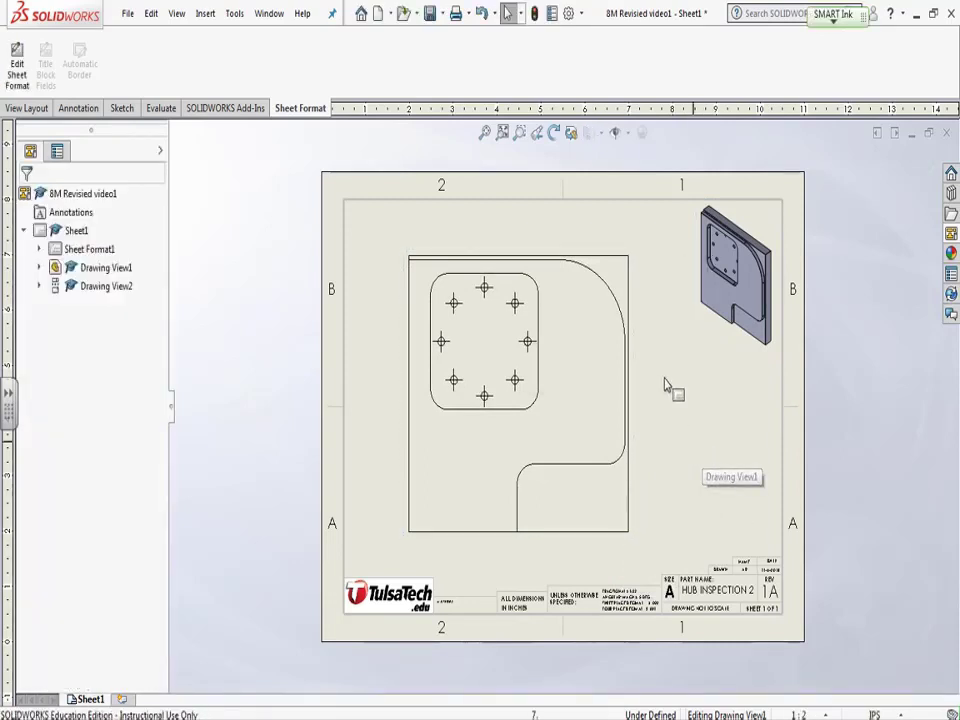
# Insert the model dimensions into the drawing views with Model Items, importing from the entire model.
pyautogui.click(77, 108)
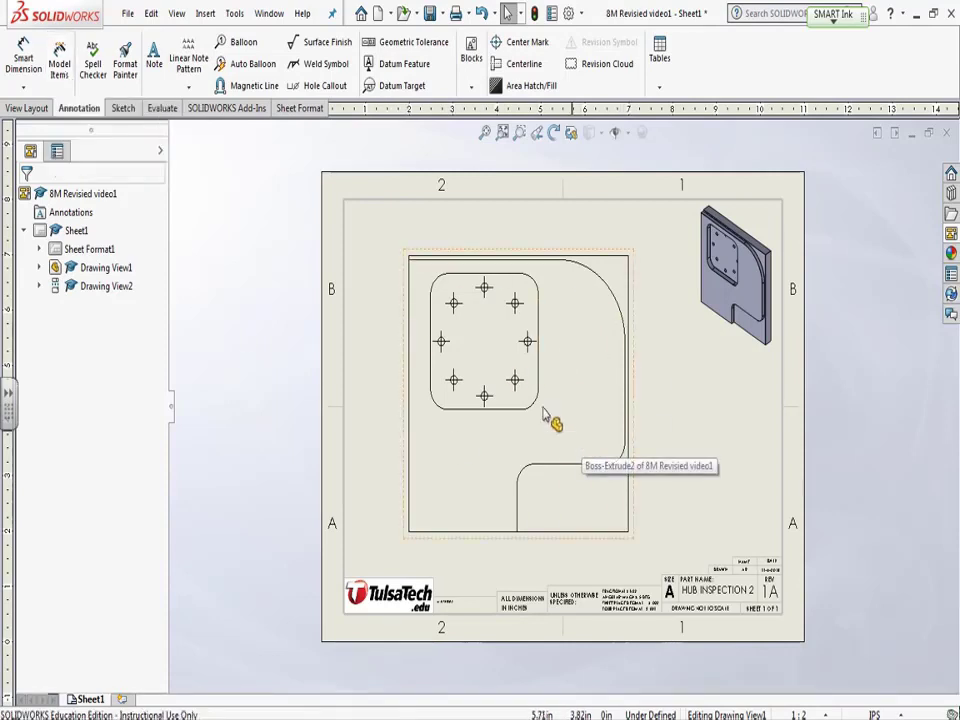
pyautogui.click(62, 70)
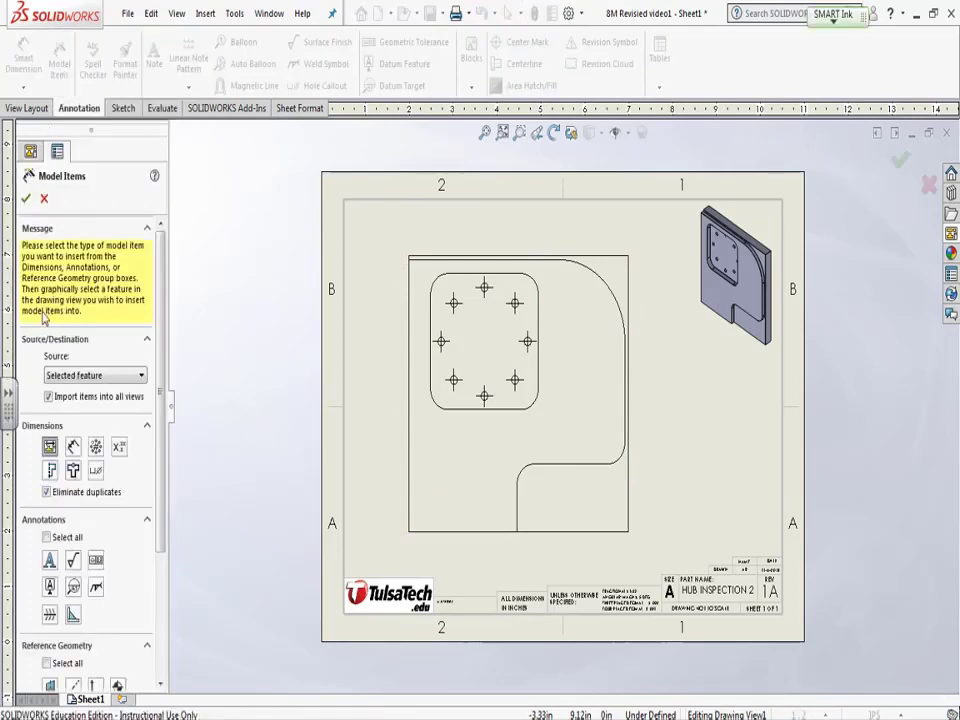
pyautogui.click(27, 200)
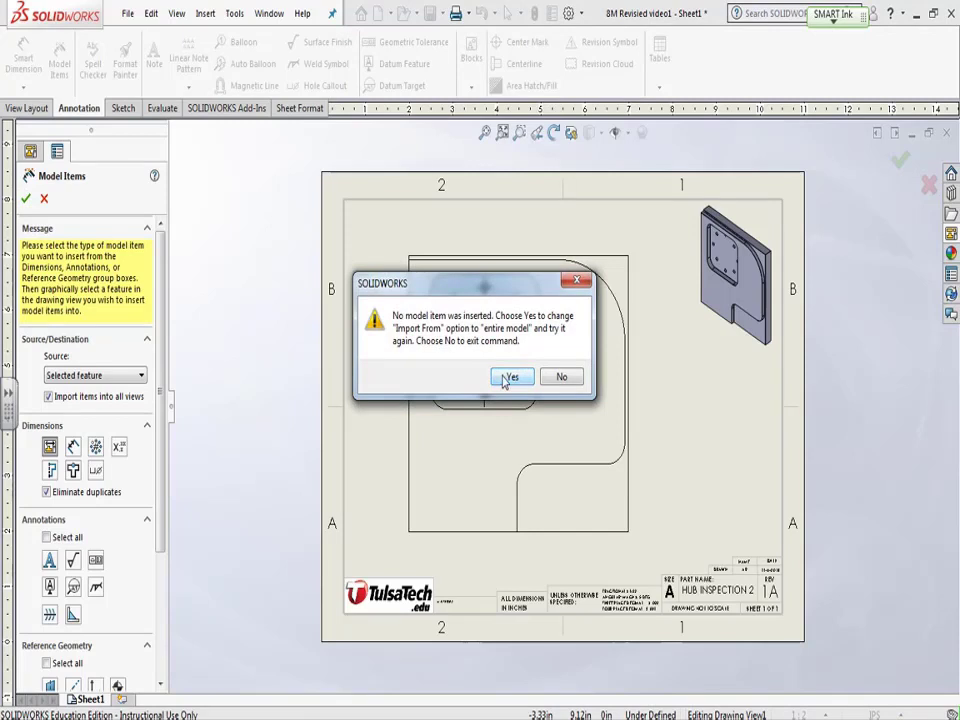
pyautogui.click(513, 378)
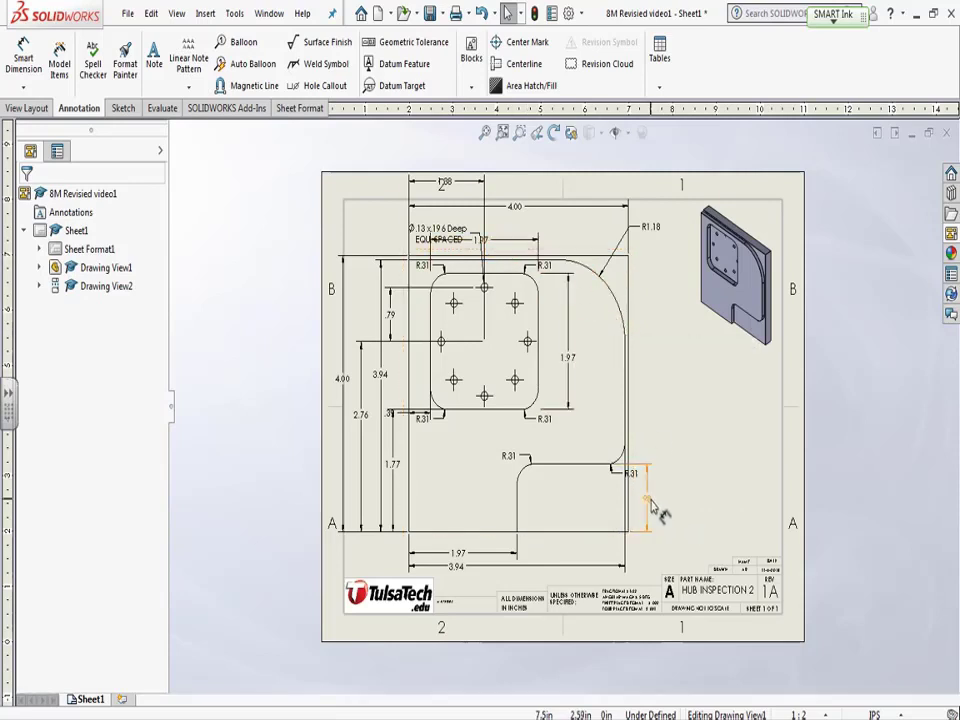
# Move the .98 dimension inside the notch, pull the notch's two R.31 labels clear of the outline, and centre the 3.94 width text.
pyautogui.moveTo(647, 514); pyautogui.dragTo(569, 508)
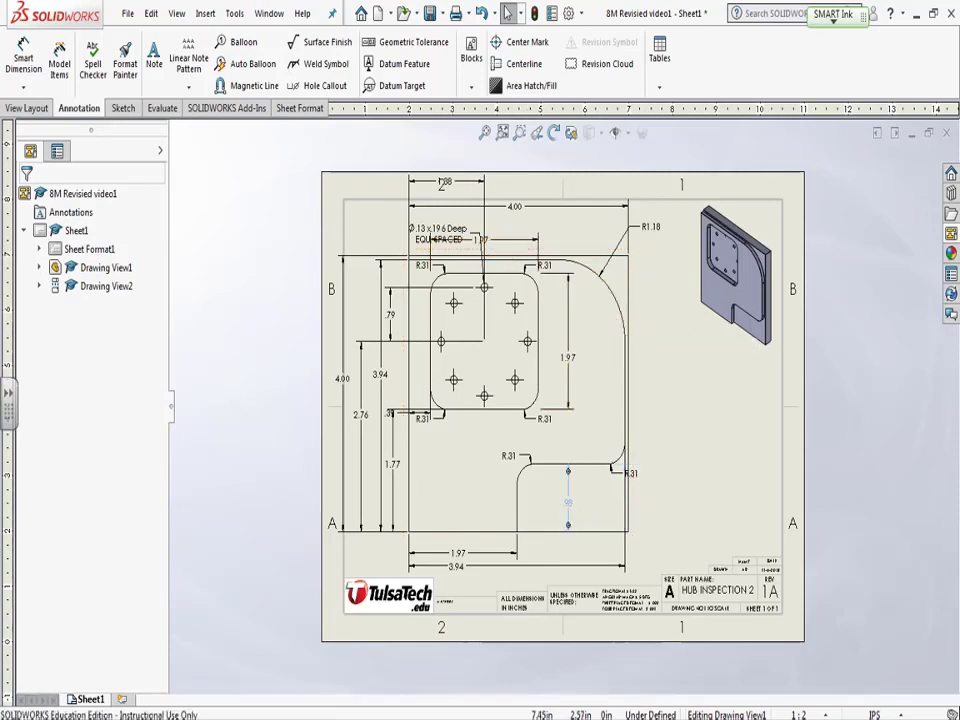
pyautogui.click(507, 457)
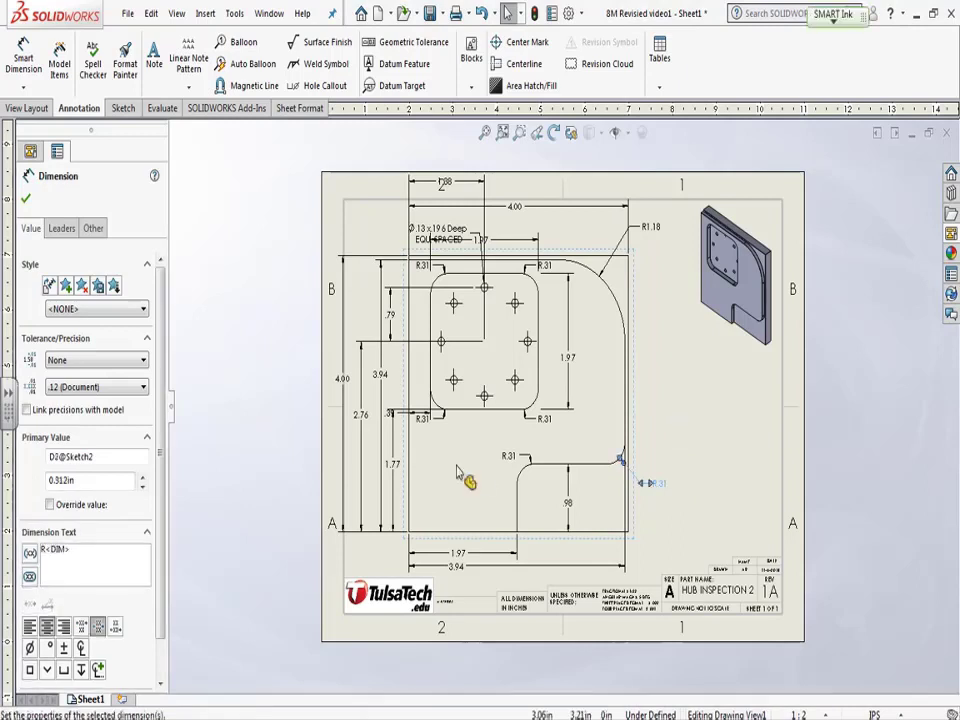
pyautogui.moveTo(503, 456); pyautogui.dragTo(490, 467)
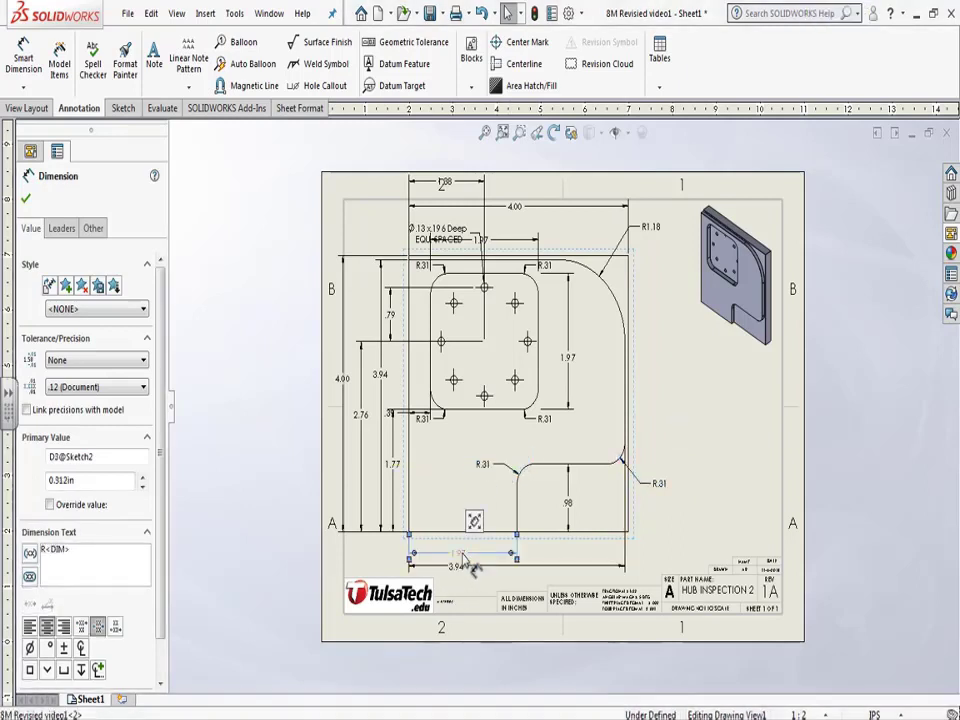
pyautogui.moveTo(460, 567)
pyautogui.mouseDown()
pyautogui.moveTo(510, 585)
pyautogui.moveTo(526, 576)
pyautogui.mouseUp()
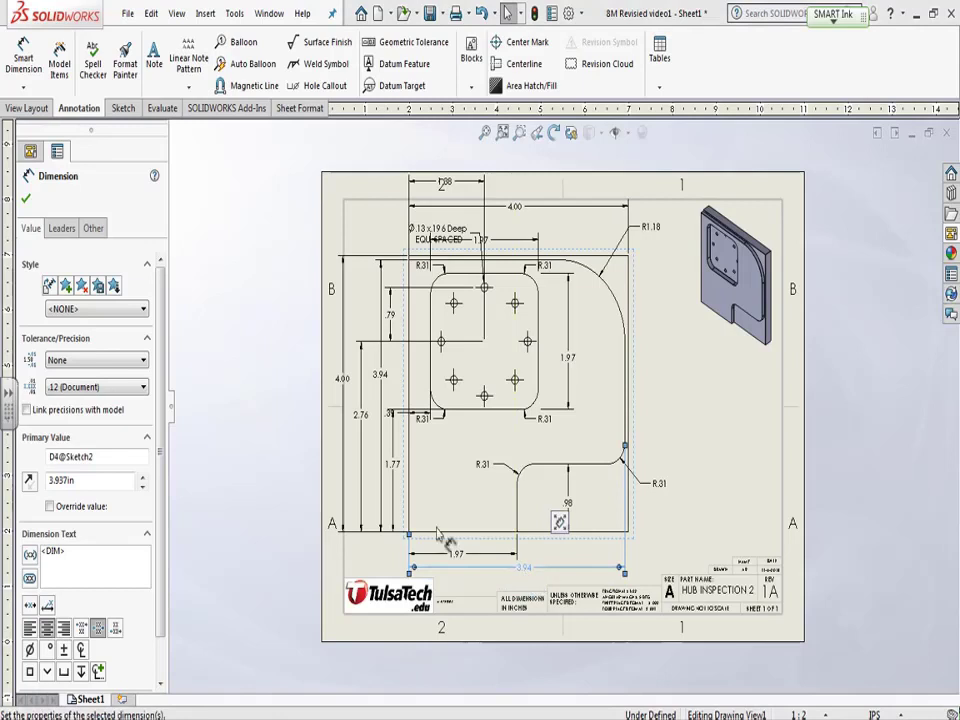
# Move the vertical 4.00 and 3.94 height dimensions to the right side of the top view, with 4.00 outermost.
pyautogui.click(352, 384)
pyautogui.moveTo(352, 384); pyautogui.dragTo(680, 402)
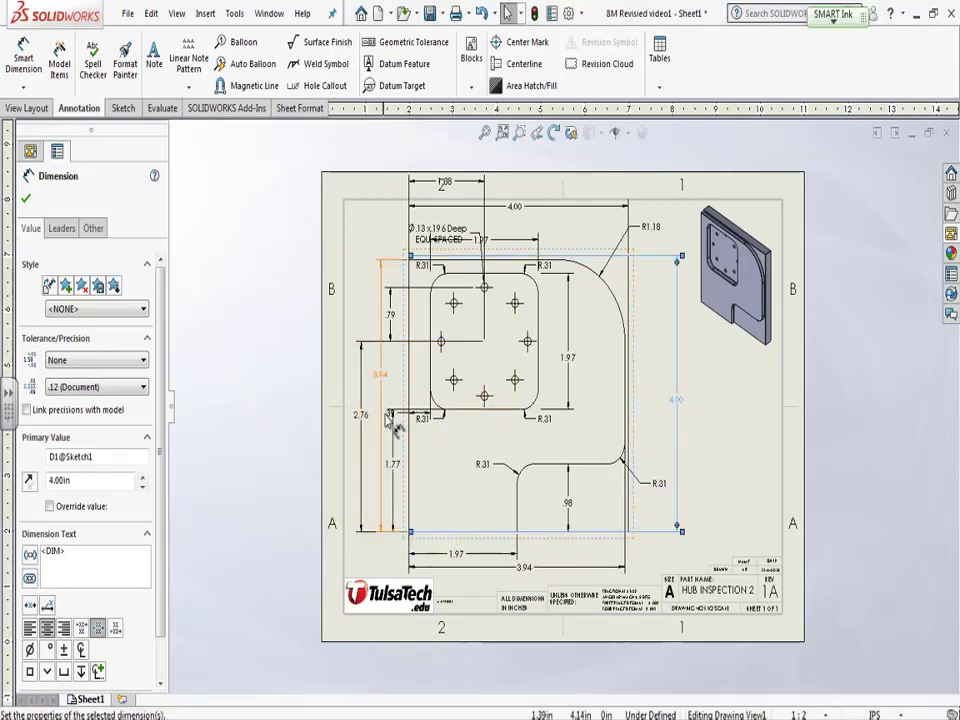
pyautogui.moveTo(378, 388)
pyautogui.mouseDown()
pyautogui.moveTo(654, 407)
pyautogui.moveTo(632, 395)
pyautogui.moveTo(655, 398)
pyautogui.moveTo(676, 410)
pyautogui.moveTo(686, 440)
pyautogui.mouseUp()
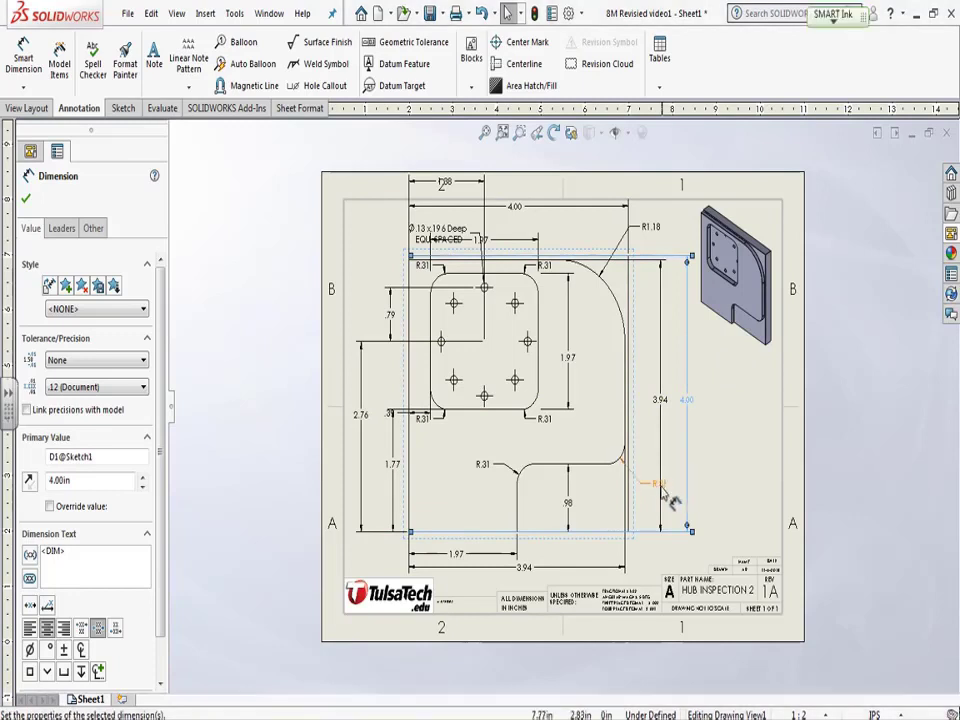
# Move the R.31 label of the notch's outer corner inside the outline and the Ø.13 hole callout below the pocket.
pyautogui.click(586, 445)
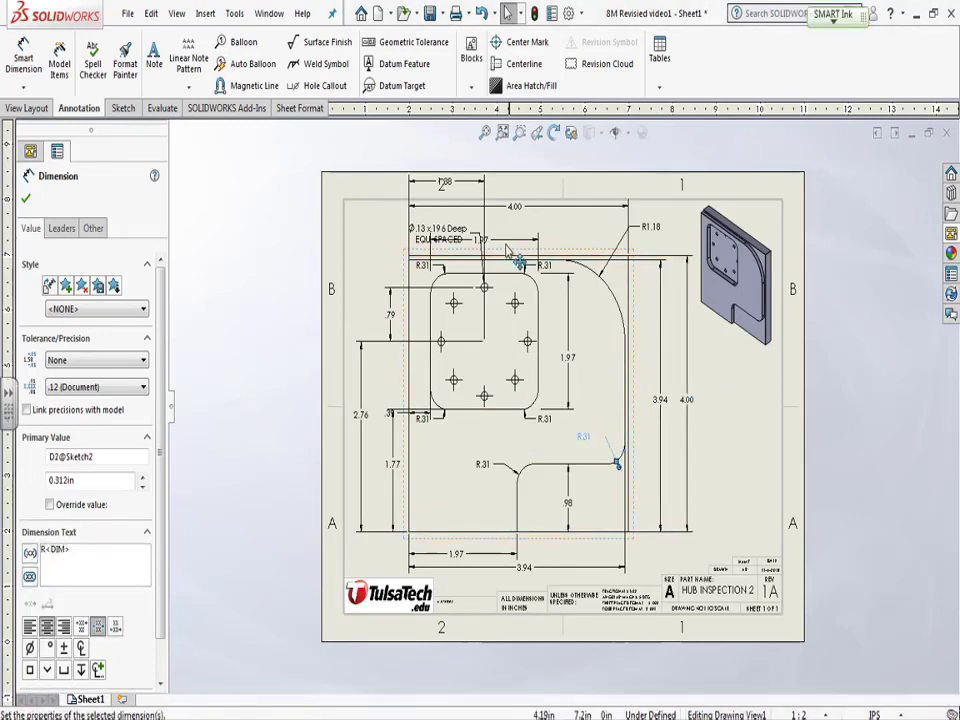
pyautogui.moveTo(468, 238); pyautogui.dragTo(512, 450)
pyautogui.click(512, 450)
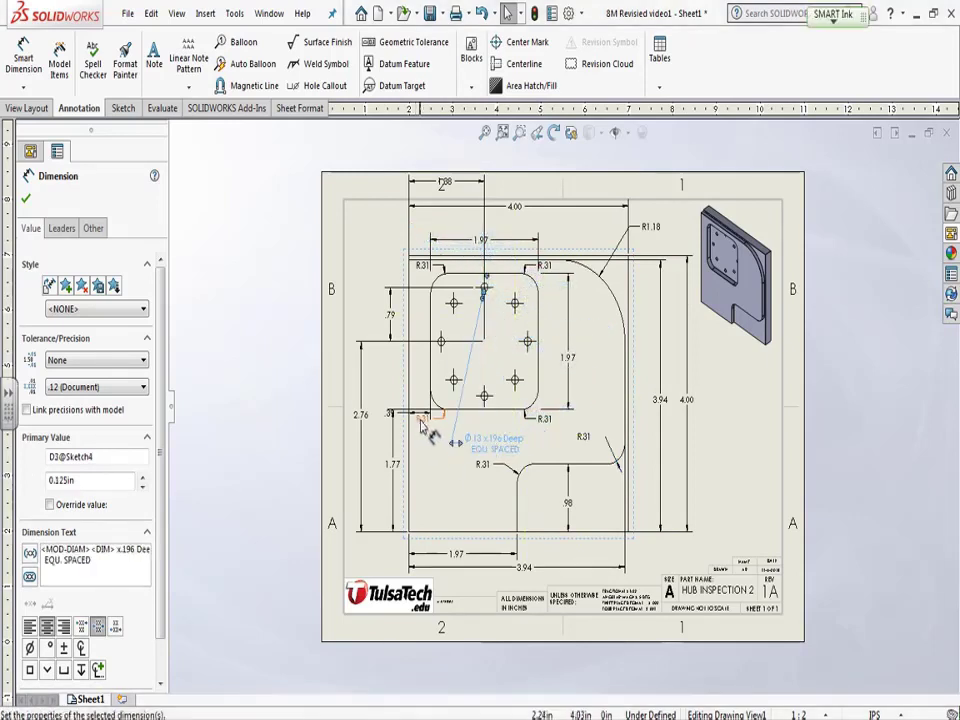
# Delete the duplicate R.31 dimensions on the pocket corners, keeping the lower-right one, and pull that label clear of the corner.
pyautogui.click(454, 401)
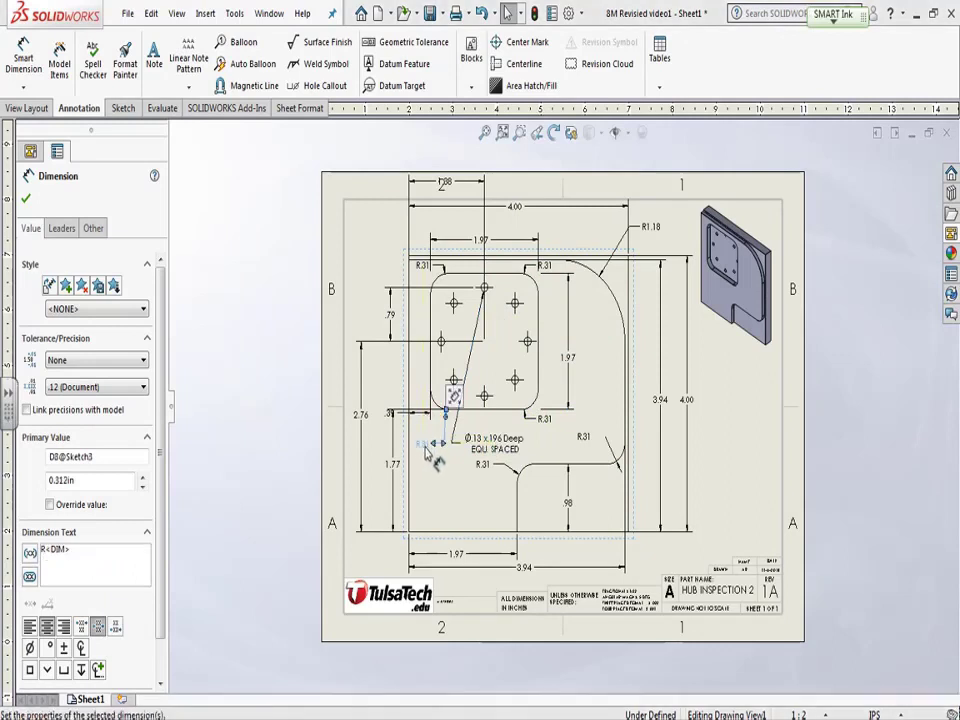
pyautogui.click(548, 425)
pyautogui.click(432, 272)
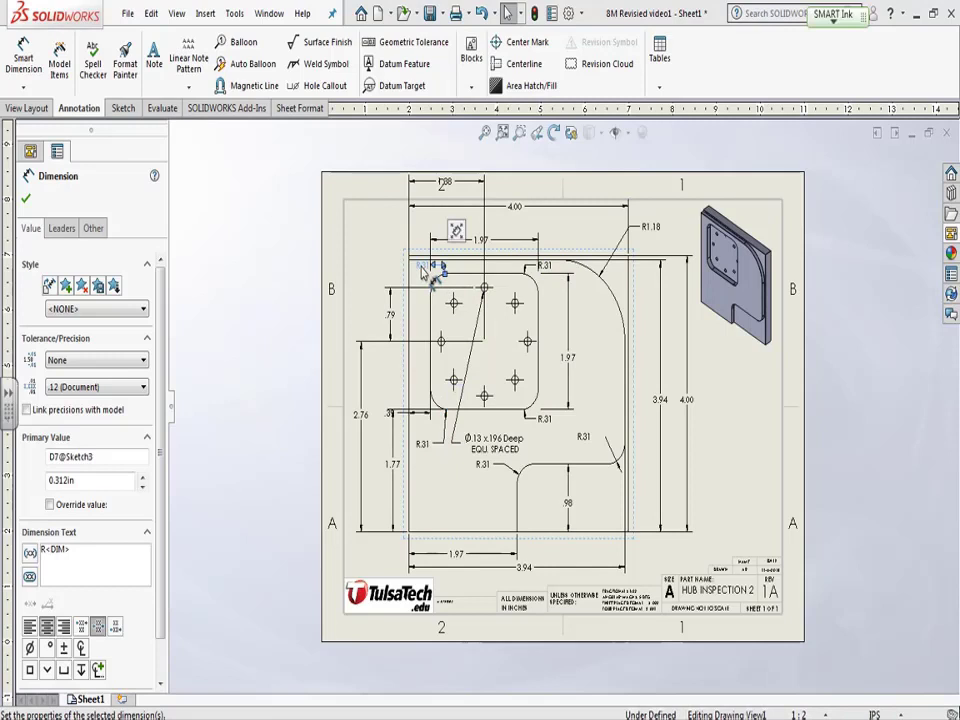
pyautogui.press('Delete')
pyautogui.click(541, 266)
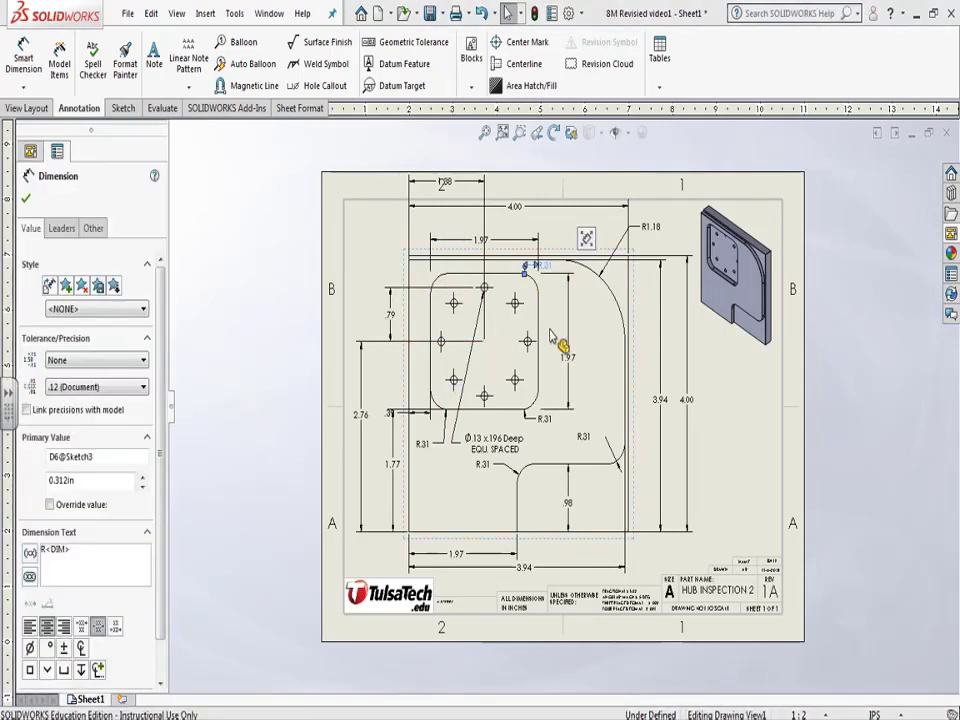
pyautogui.press('Delete')
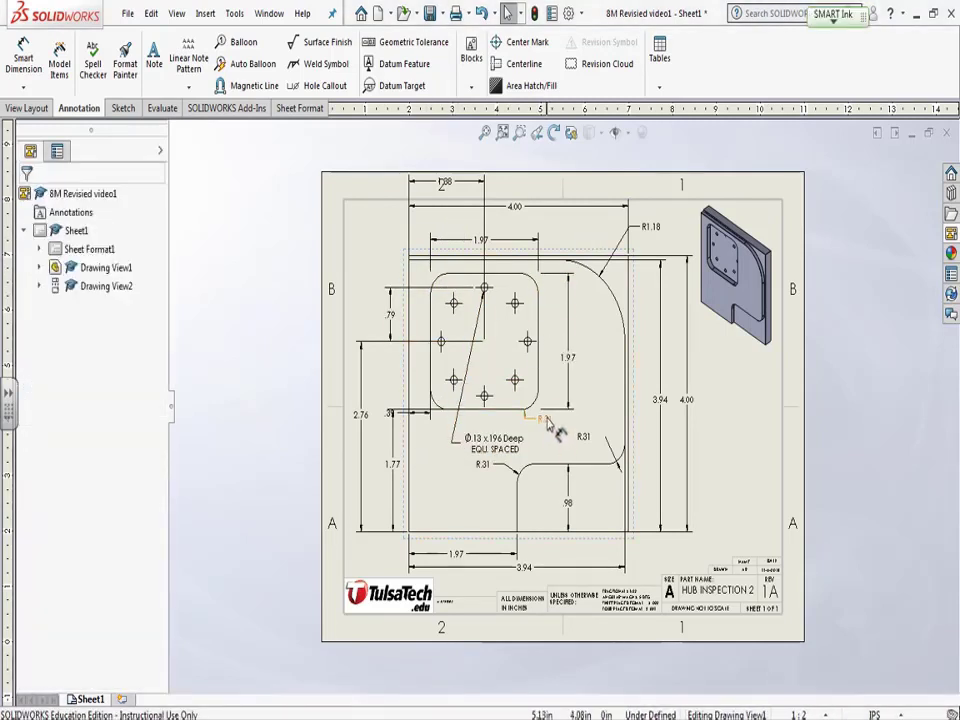
pyautogui.moveTo(562, 433); pyautogui.dragTo(560, 431)
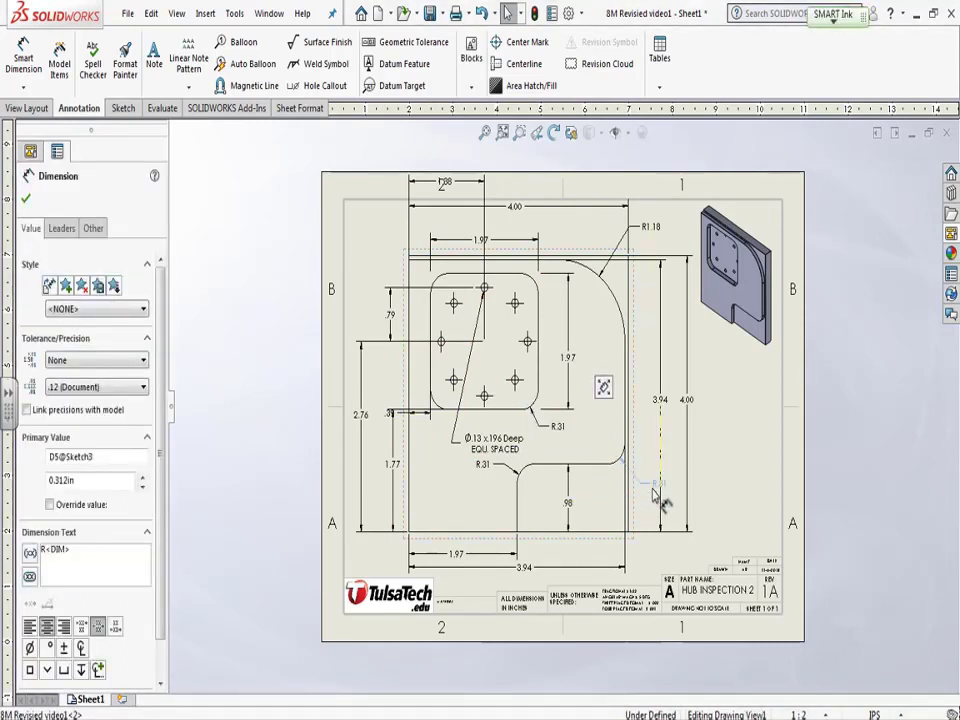
# Move the notch's outer R.31 label back outside the outline and shift the vertical 3.94 dimension outward to clear it.
pyautogui.click(656, 490)
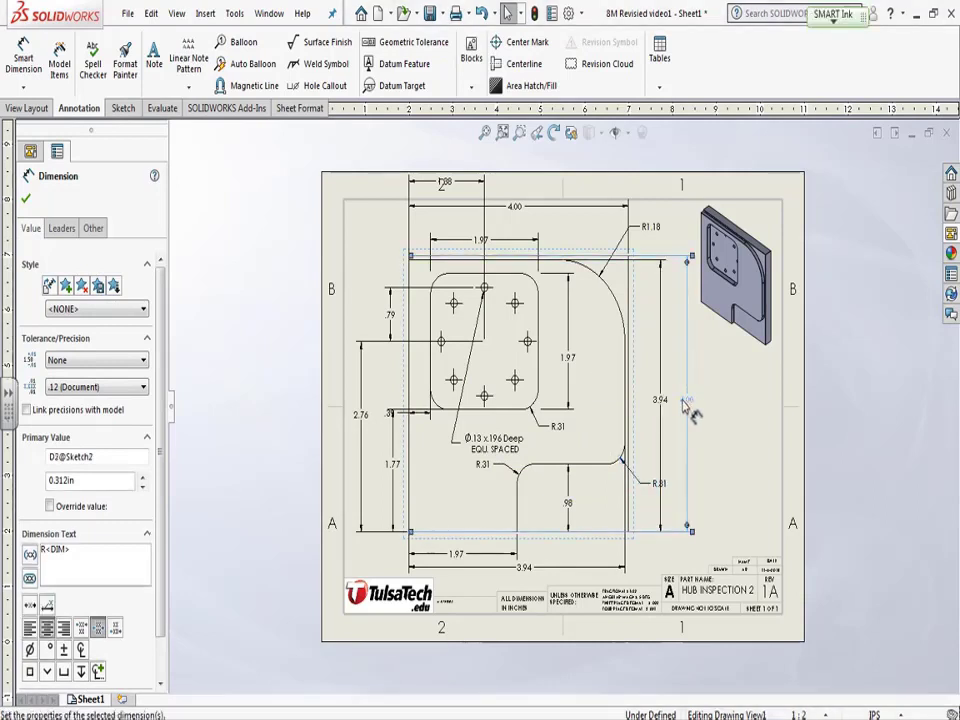
pyautogui.click(688, 405)
pyautogui.click(672, 412)
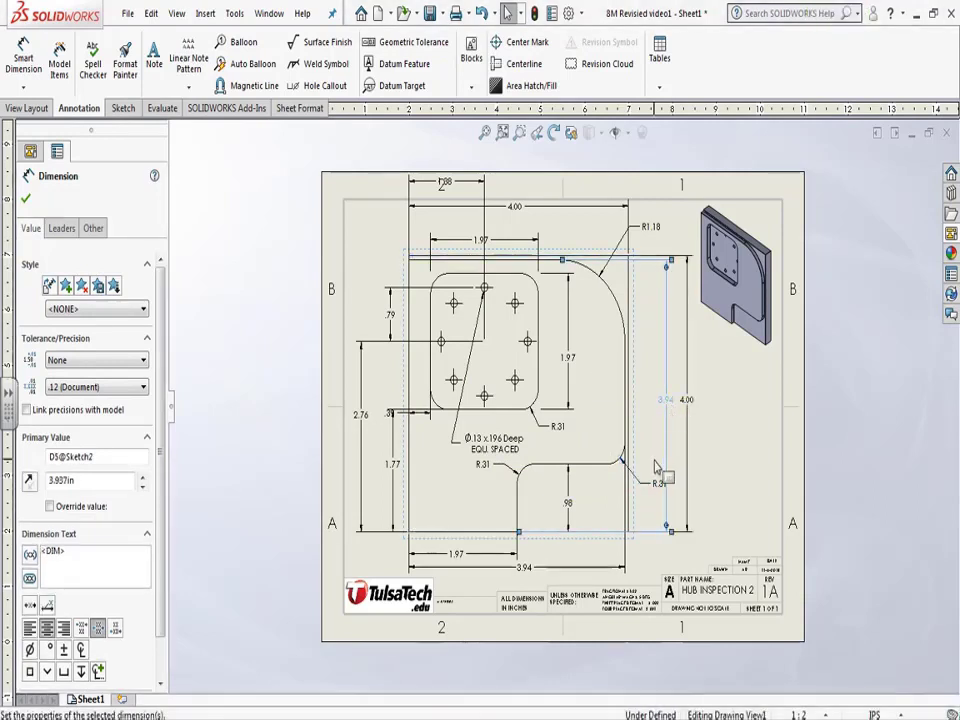
pyautogui.moveTo(666, 489); pyautogui.dragTo(660, 490)
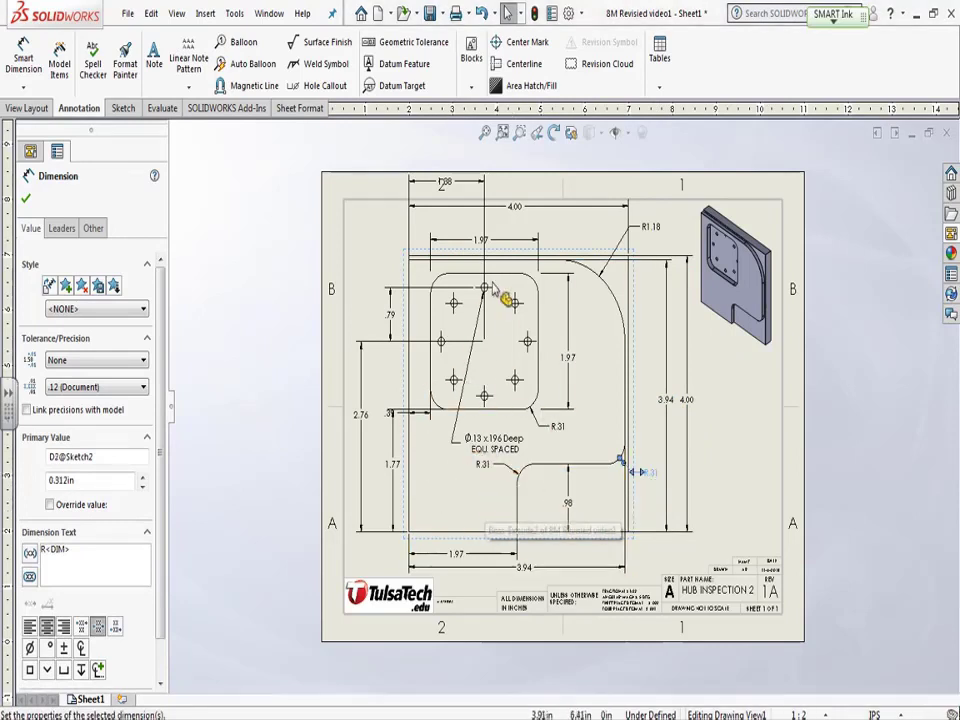
# Place the pocket's 1.97 width below the pocket and the Ø.13 hole callout above the view, and tighten the pocket's R.31 label.
pyautogui.moveTo(492, 248)
pyautogui.mouseDown()
pyautogui.moveTo(510, 399)
pyautogui.moveTo(496, 444)
pyautogui.moveTo(514, 279)
pyautogui.moveTo(546, 250)
pyautogui.mouseUp()
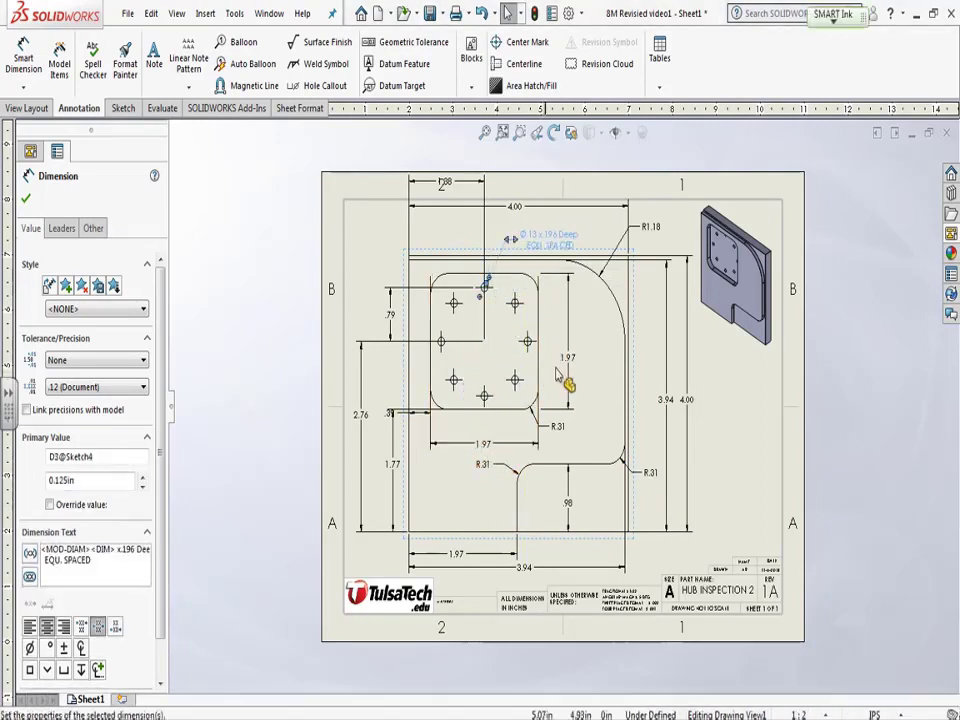
pyautogui.moveTo(561, 424)
pyautogui.mouseDown()
pyautogui.moveTo(578, 440)
pyautogui.moveTo(606, 413)
pyautogui.moveTo(555, 421)
pyautogui.mouseUp()
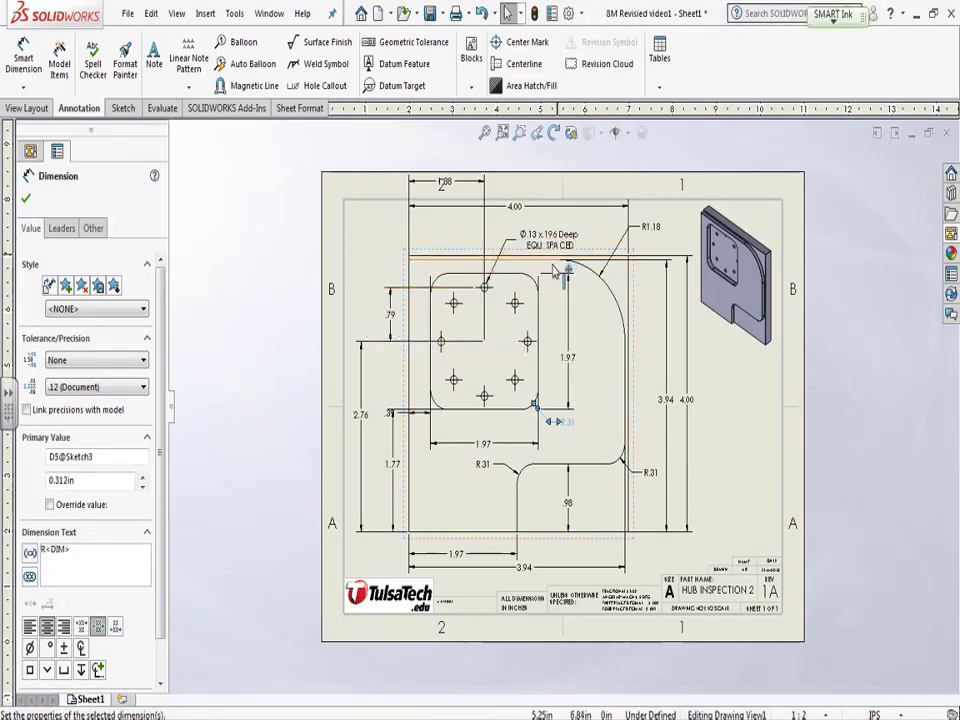
# Line up the .79 with the 2.76 dimension, lower the .39 offset, and bring the 1.38 and 4.00 widths closer to the view.
pyautogui.moveTo(392, 318); pyautogui.dragTo(360, 330)
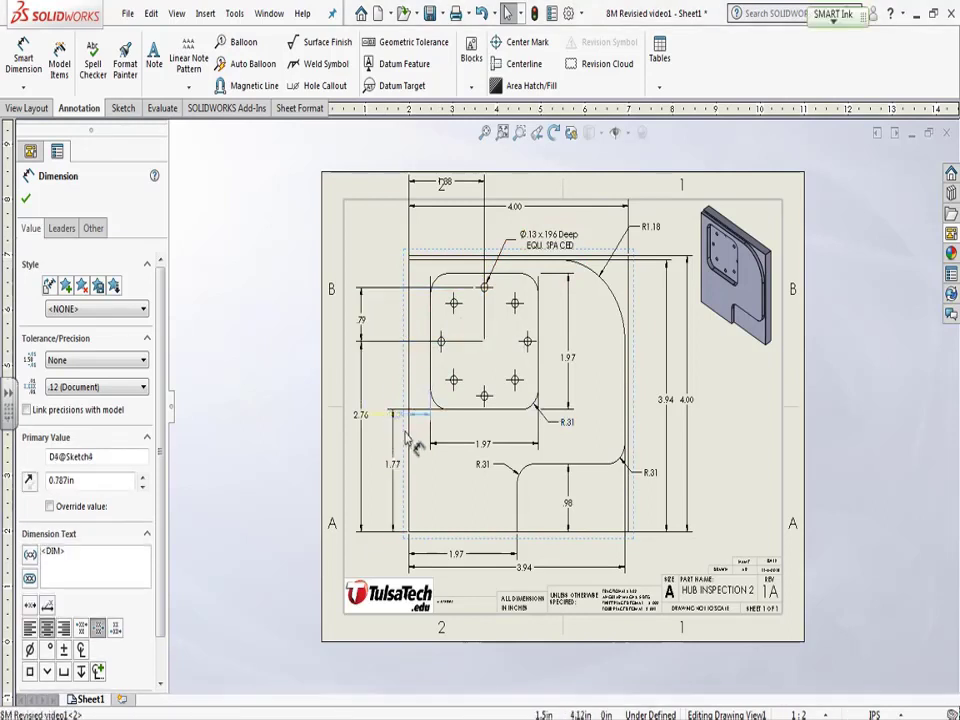
pyautogui.click(456, 505)
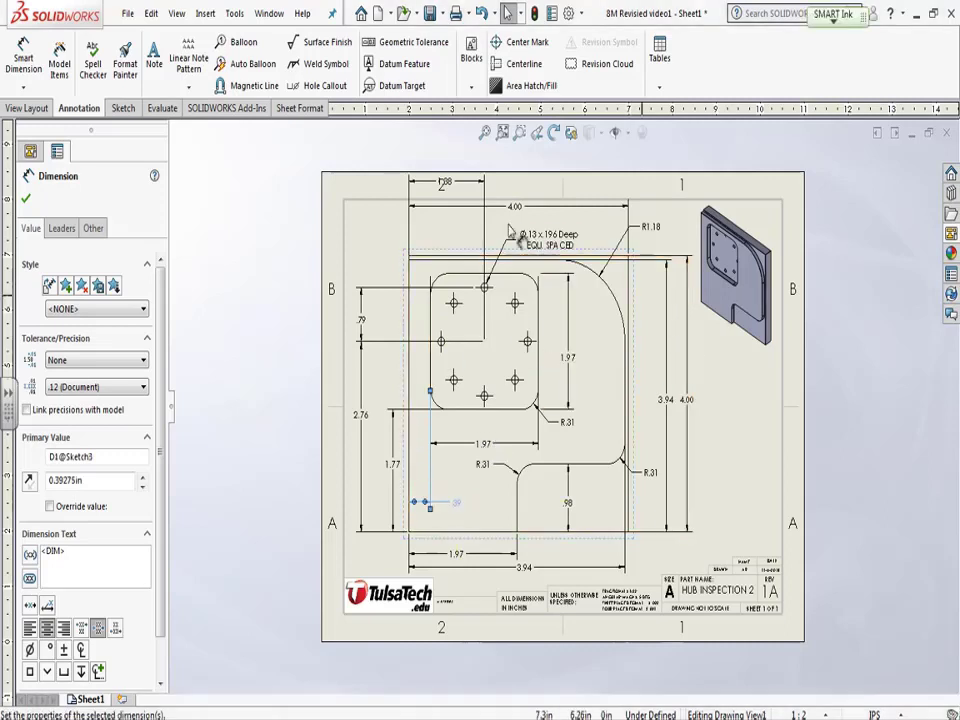
pyautogui.moveTo(446, 186); pyautogui.dragTo(452, 238)
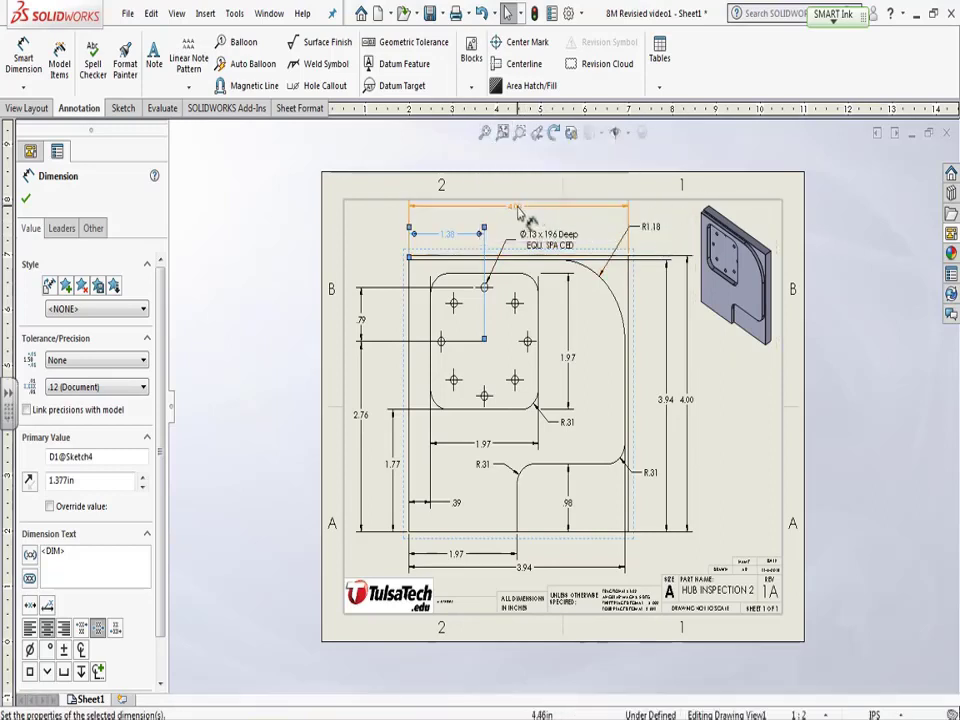
pyautogui.moveTo(515, 213); pyautogui.dragTo(517, 223)
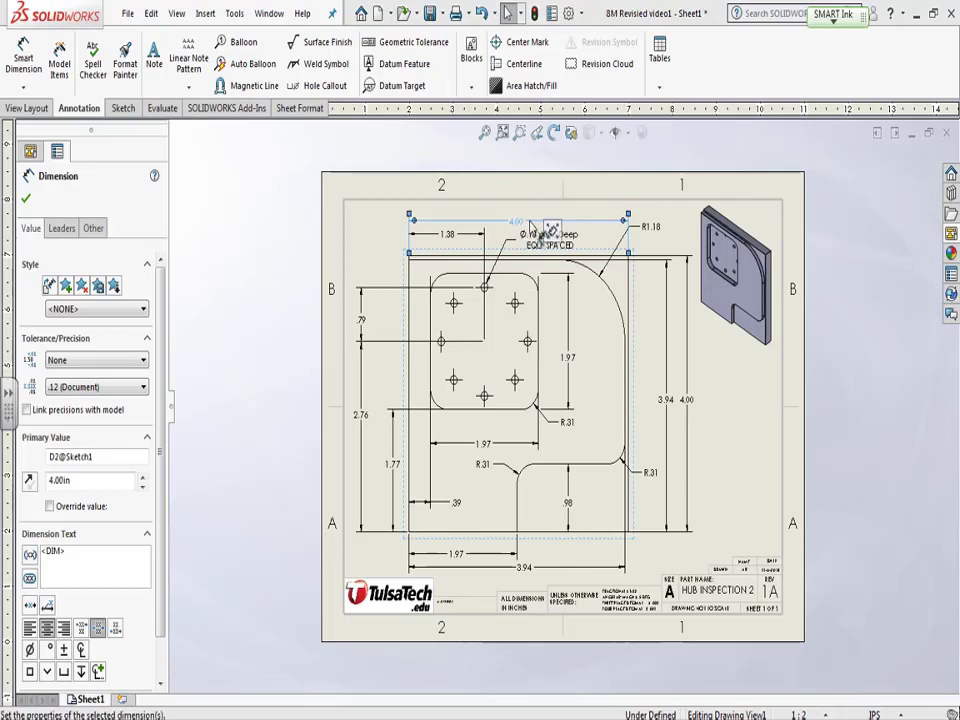
# Try three-decimal precision on the overall 4.00 width dimension and return it to two decimals (.12).
pyautogui.moveTo(555, 232)
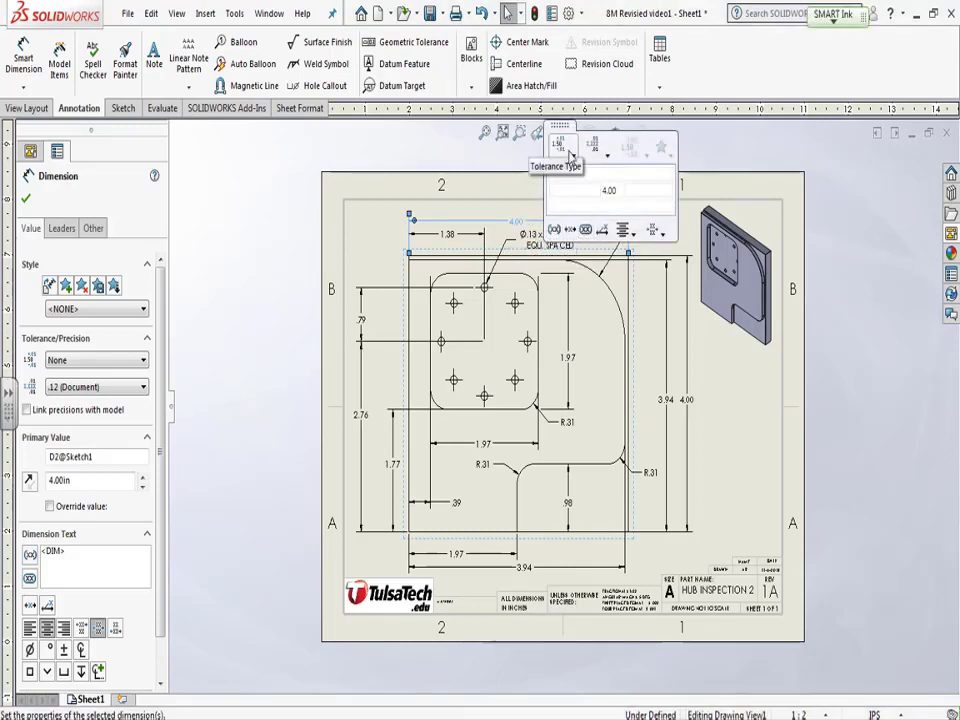
pyautogui.click(598, 150)
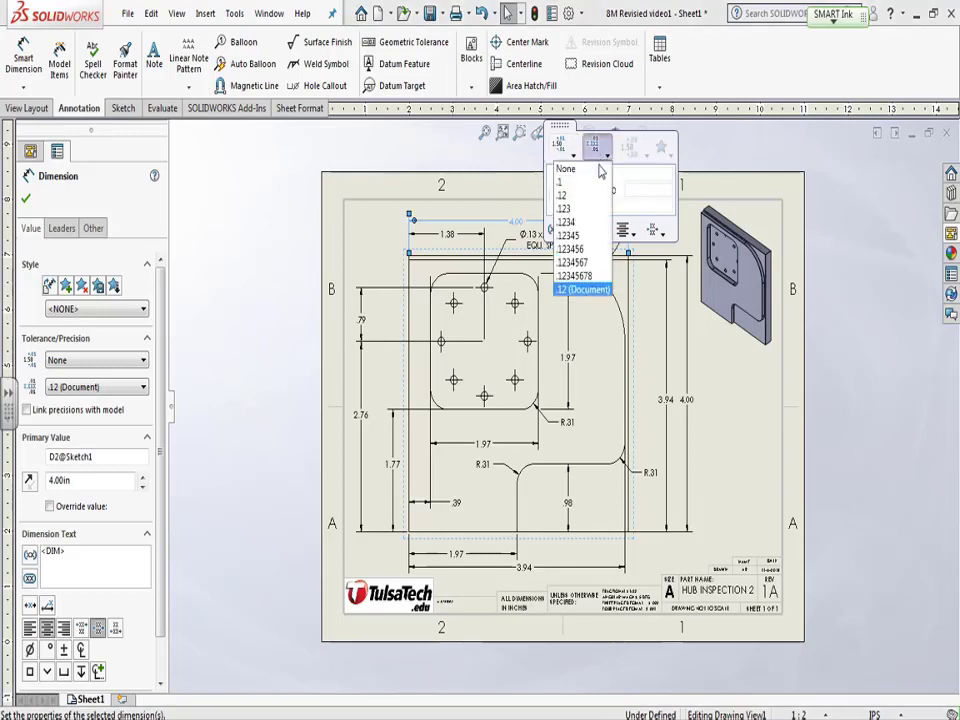
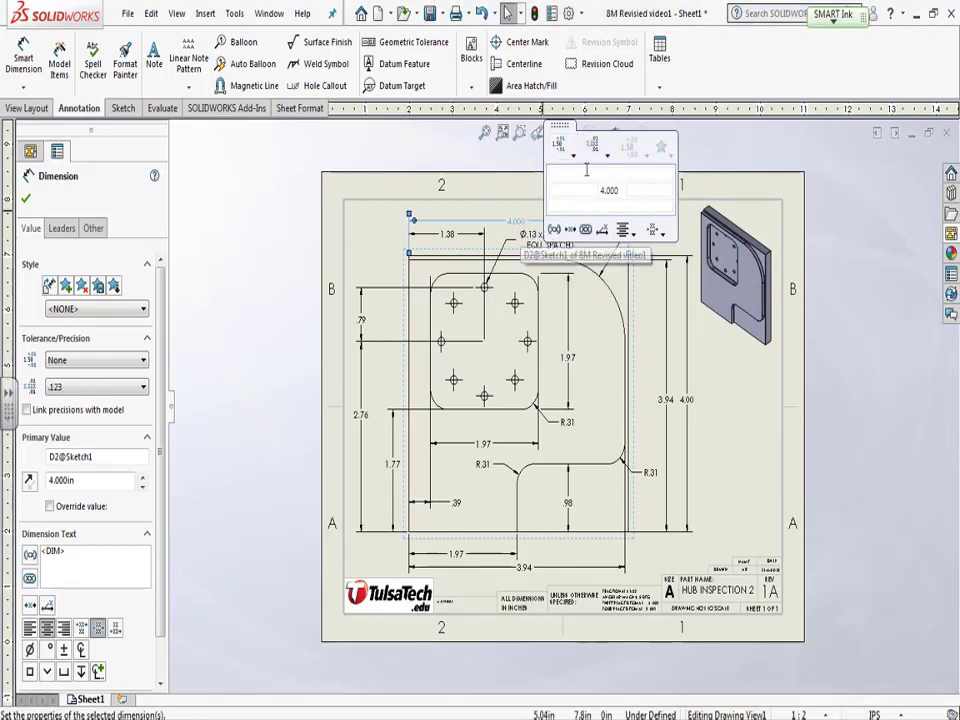
pyautogui.click(594, 147)
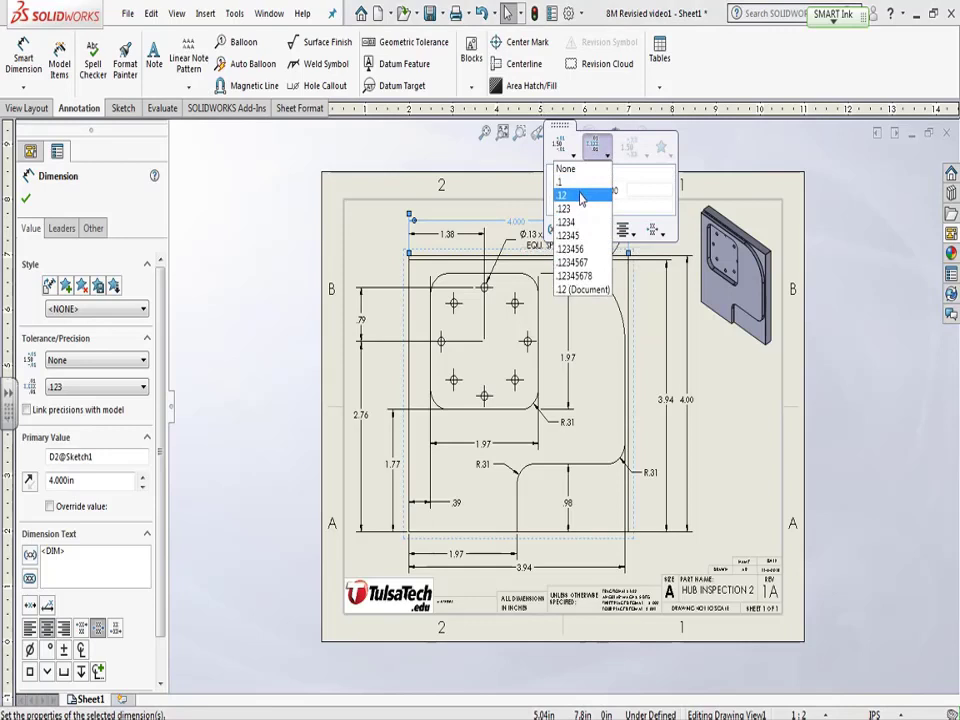
pyautogui.click(580, 195)
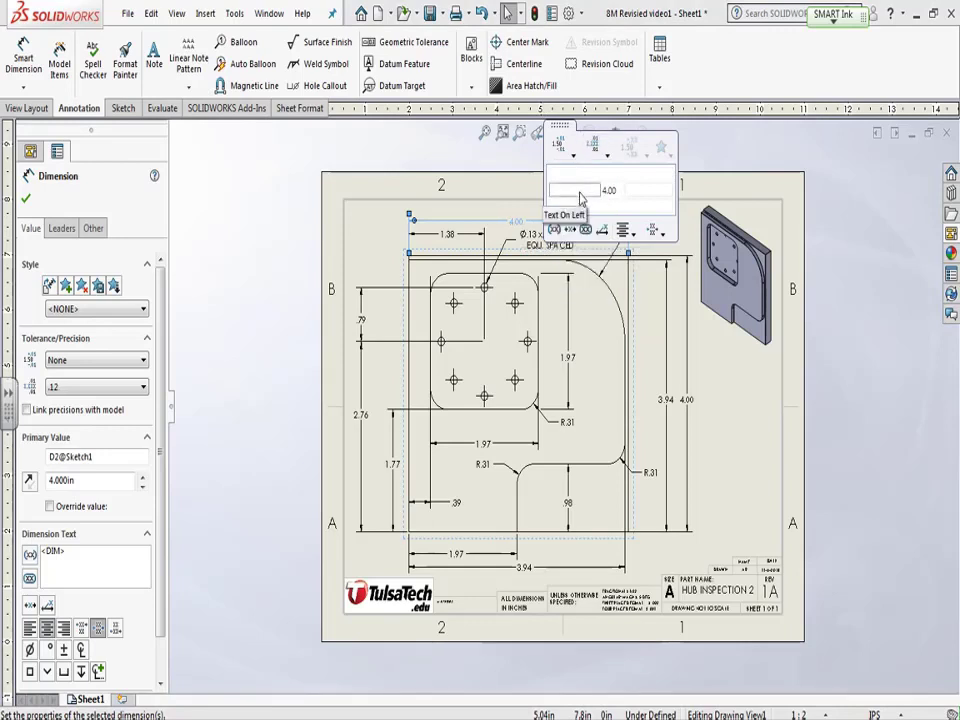
pyautogui.press('Escape')
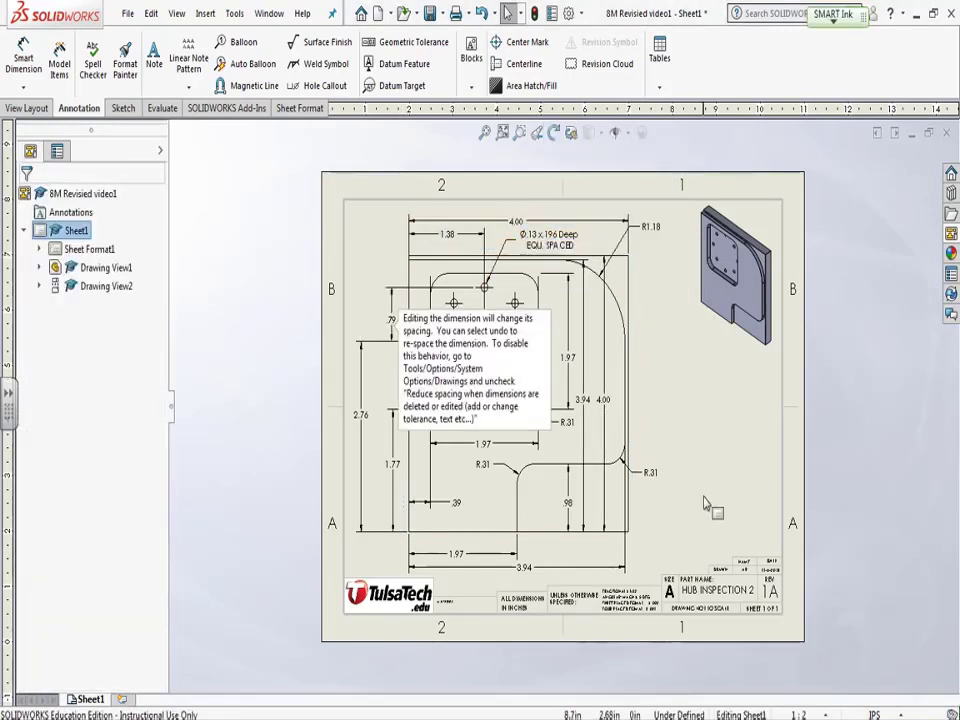
# Try .123 precision on the vertical 2.76 dimension and switch it back to .12.
pyautogui.click(366, 424)
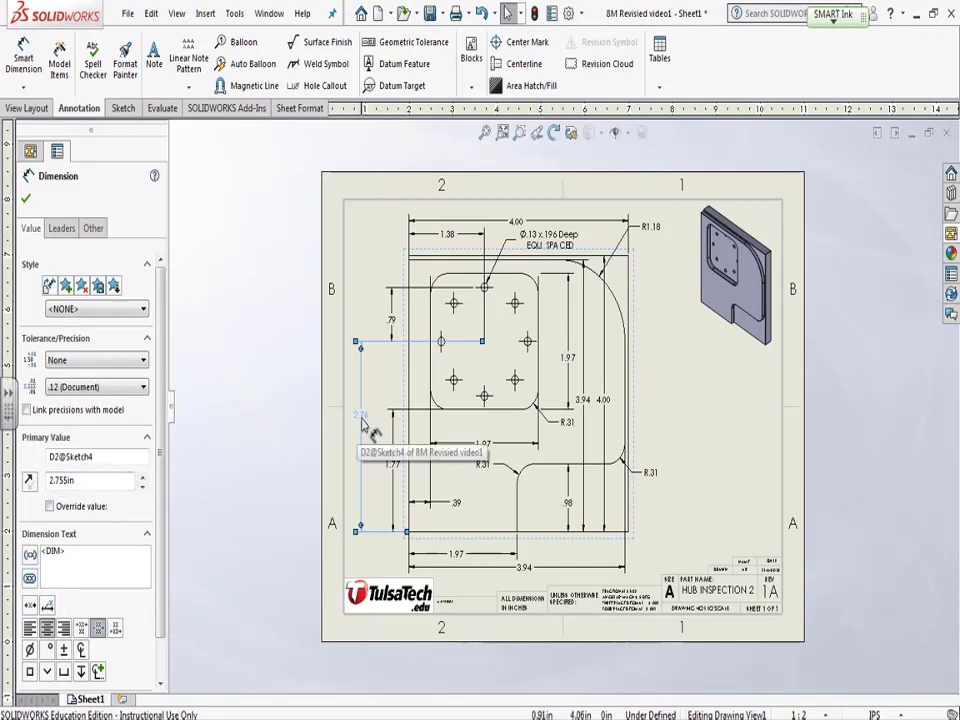
pyautogui.moveTo(397, 368)
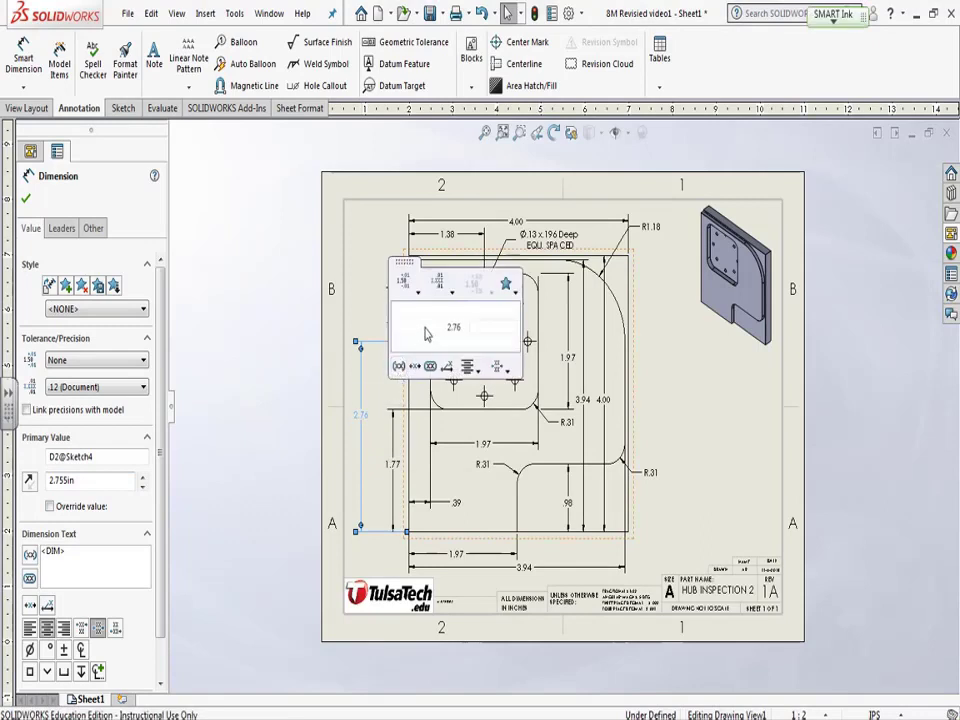
pyautogui.click(449, 291)
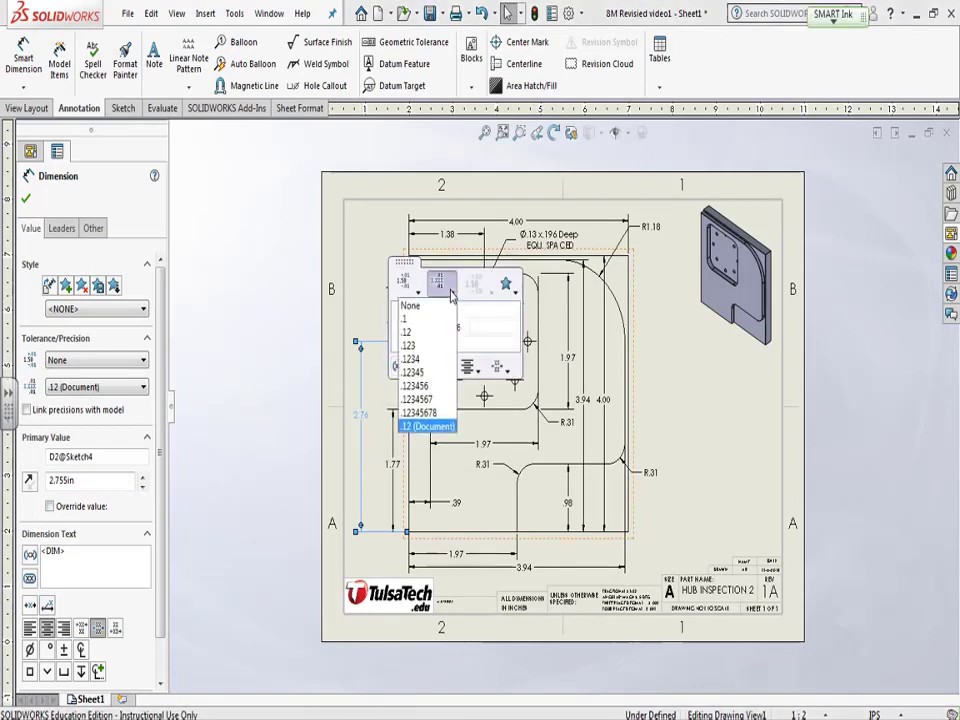
pyautogui.click(424, 345)
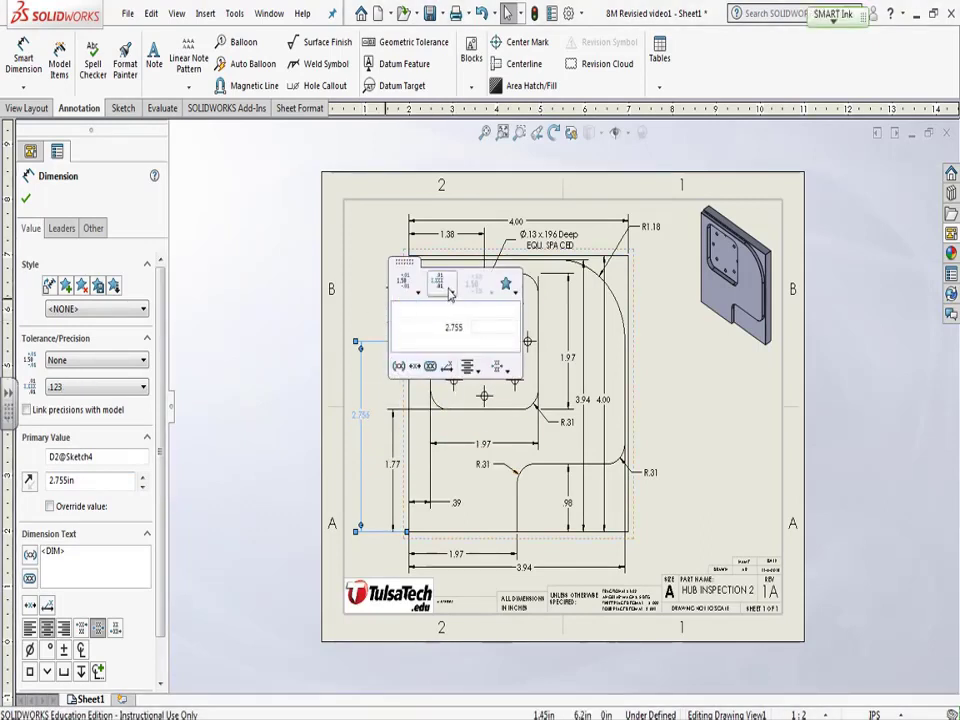
pyautogui.click(449, 291)
pyautogui.click(430, 332)
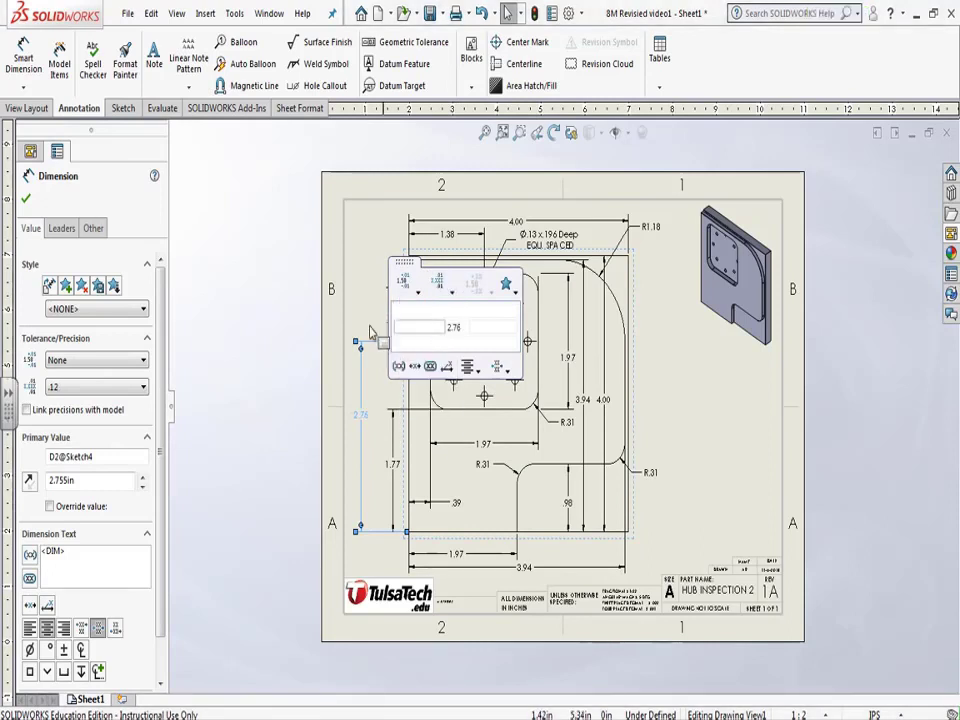
pyautogui.click(384, 352)
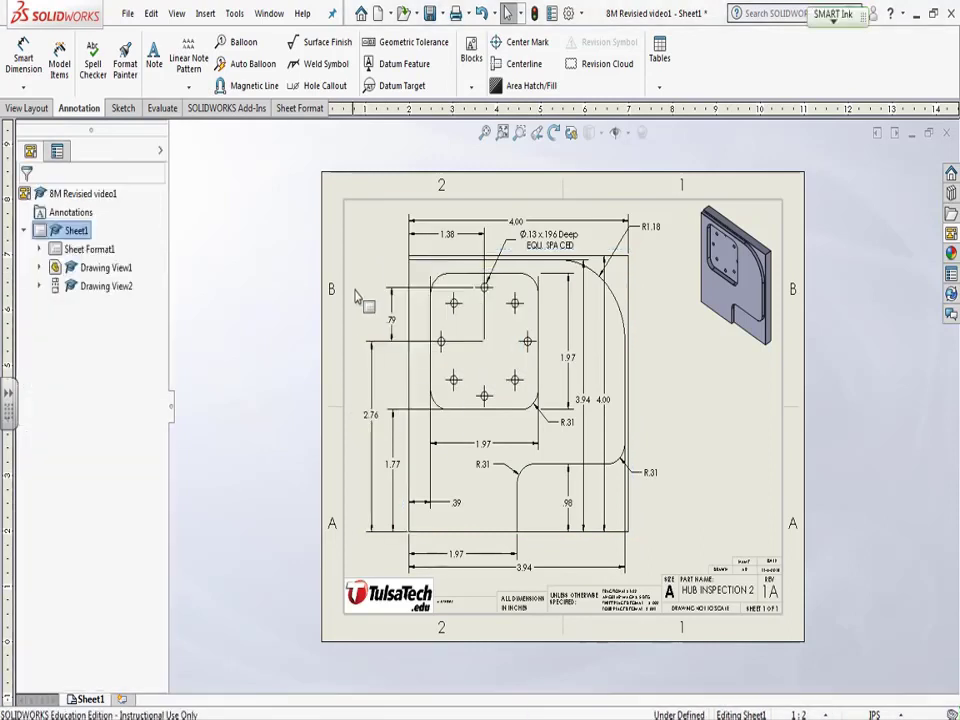
# Set the vertical 2.76 dimension's precision to three decimal places (.123).
pyautogui.click(374, 421)
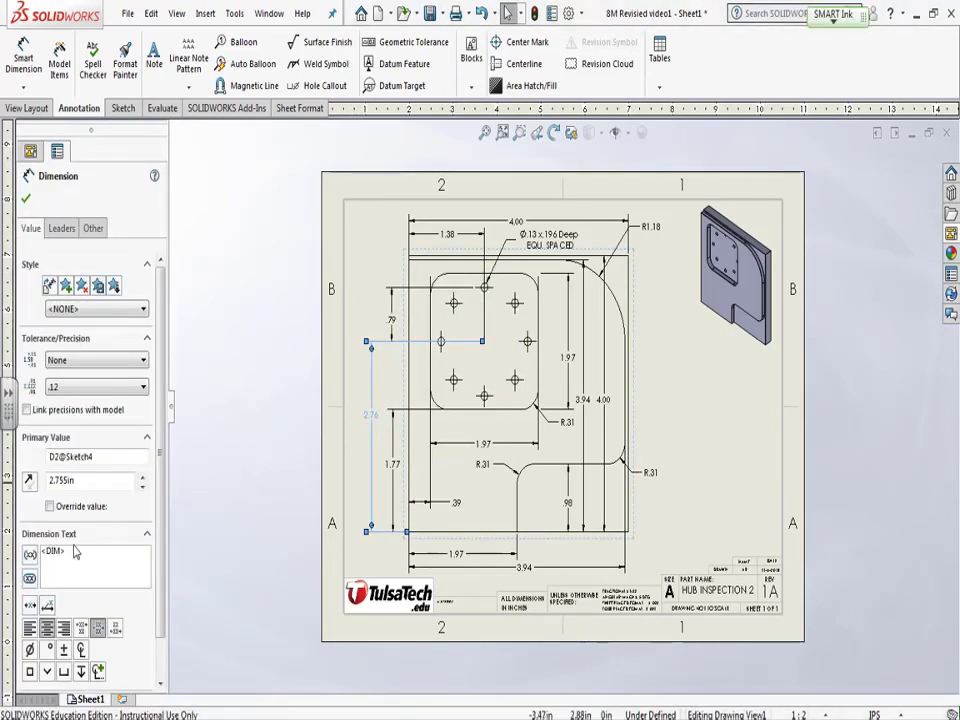
pyautogui.scroll(-1, 88, 483)
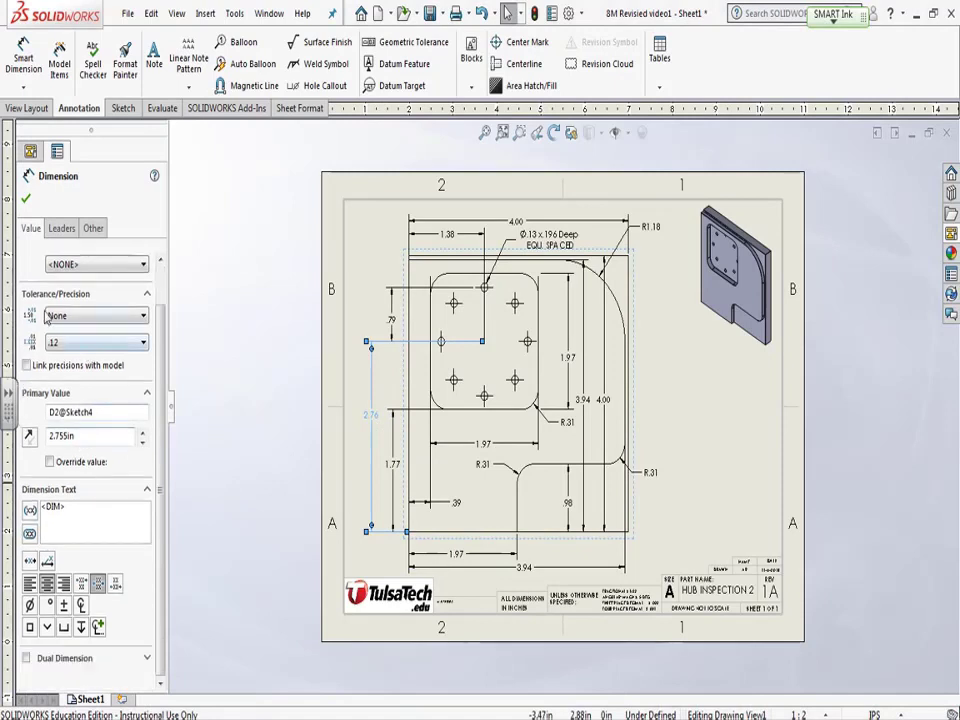
pyautogui.click(80, 343)
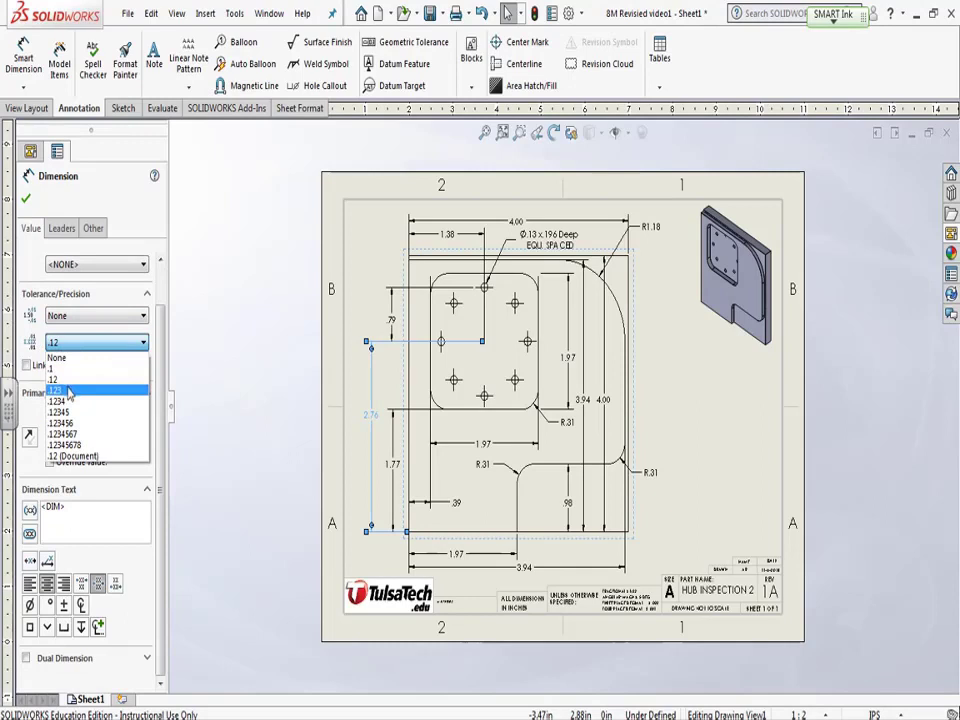
pyautogui.click(68, 390)
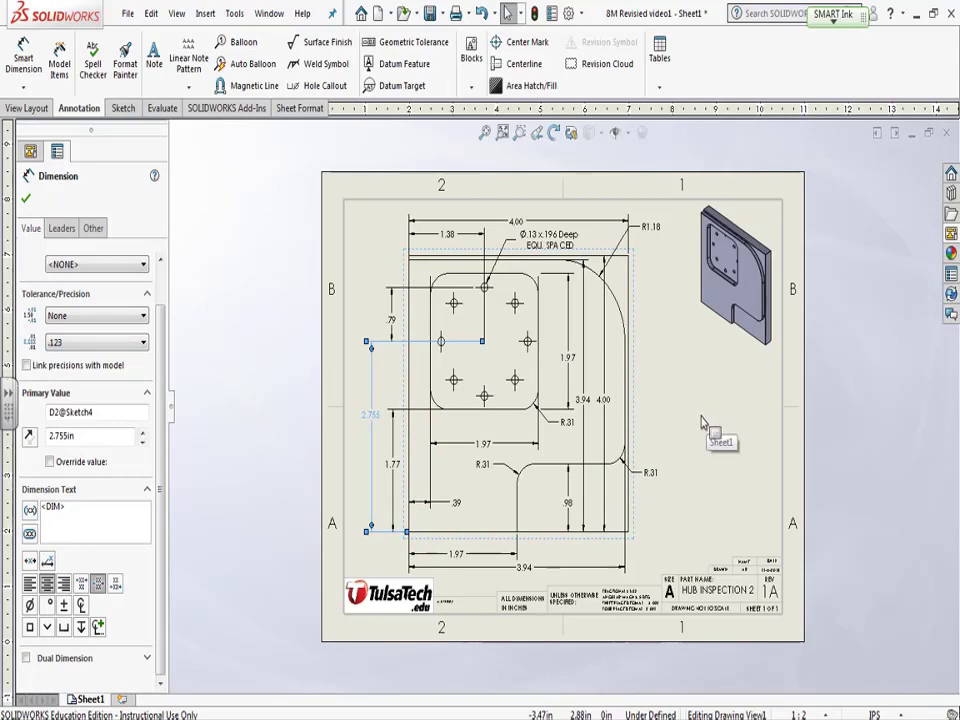
# Try to move the vertical 4.00 and 3.94 height dimensions back outside the right edge of the top view.
pyautogui.click(607, 408)
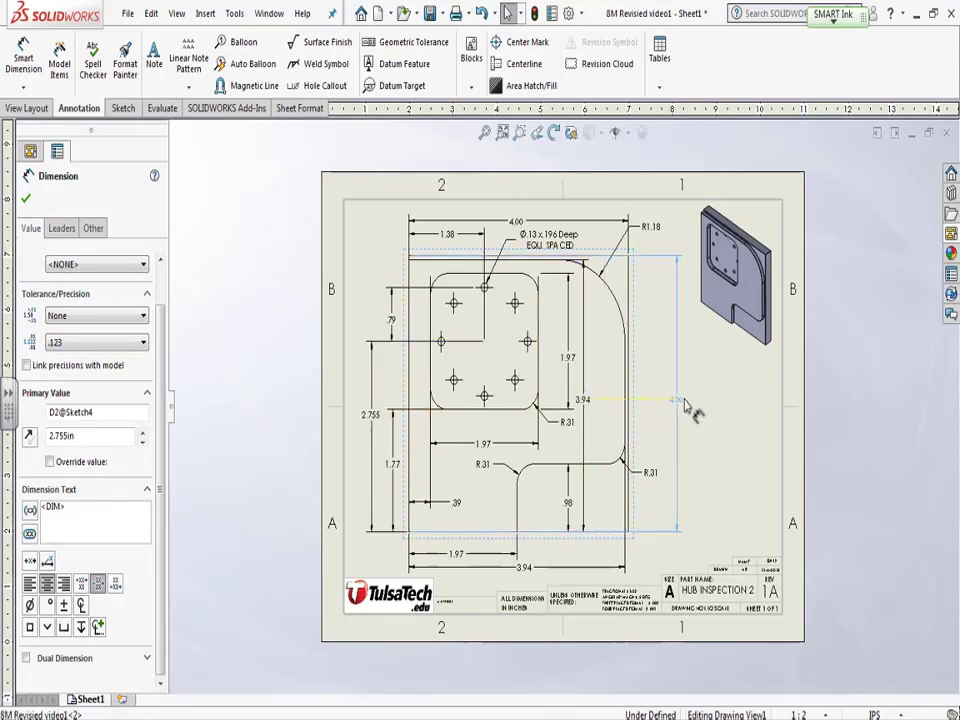
pyautogui.click(589, 407)
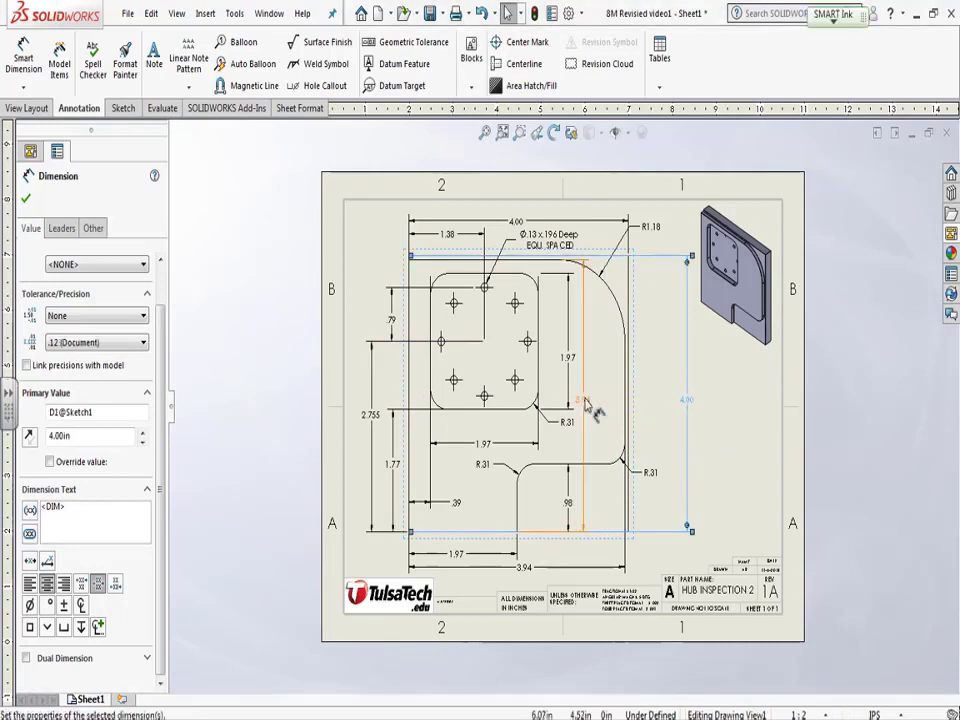
pyautogui.click(666, 418)
pyautogui.press('Escape')
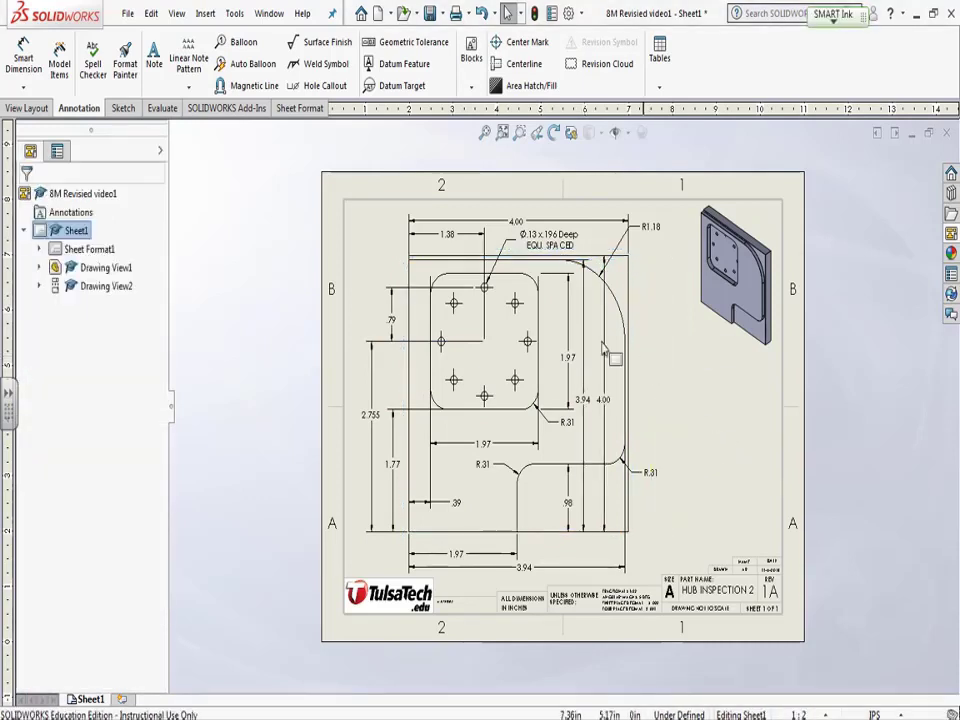
# Move the vertical 4.00 and 3.94 height dimensions outside the top view's right edge and shift the R1.18 callout slightly outward and down.
pyautogui.moveTo(603, 399); pyautogui.dragTo(675, 413)
pyautogui.click(590, 404)
pyautogui.click(750, 443)
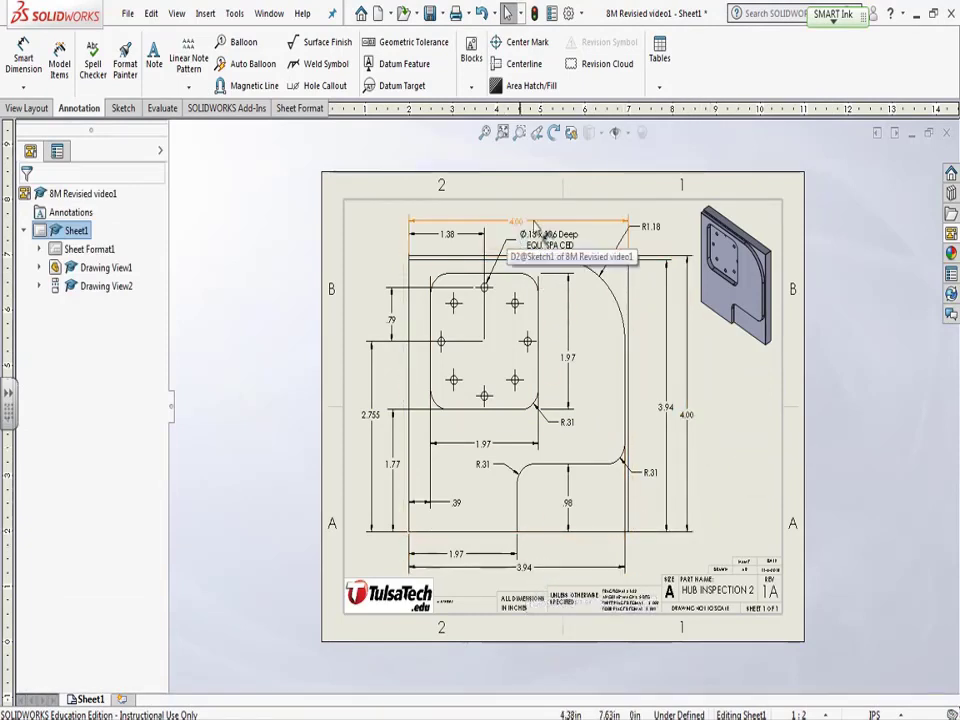
pyautogui.moveTo(652, 226)
pyautogui.mouseDown()
pyautogui.moveTo(654, 246)
pyautogui.moveTo(672, 242)
pyautogui.mouseUp()
pyautogui.click(729, 416)
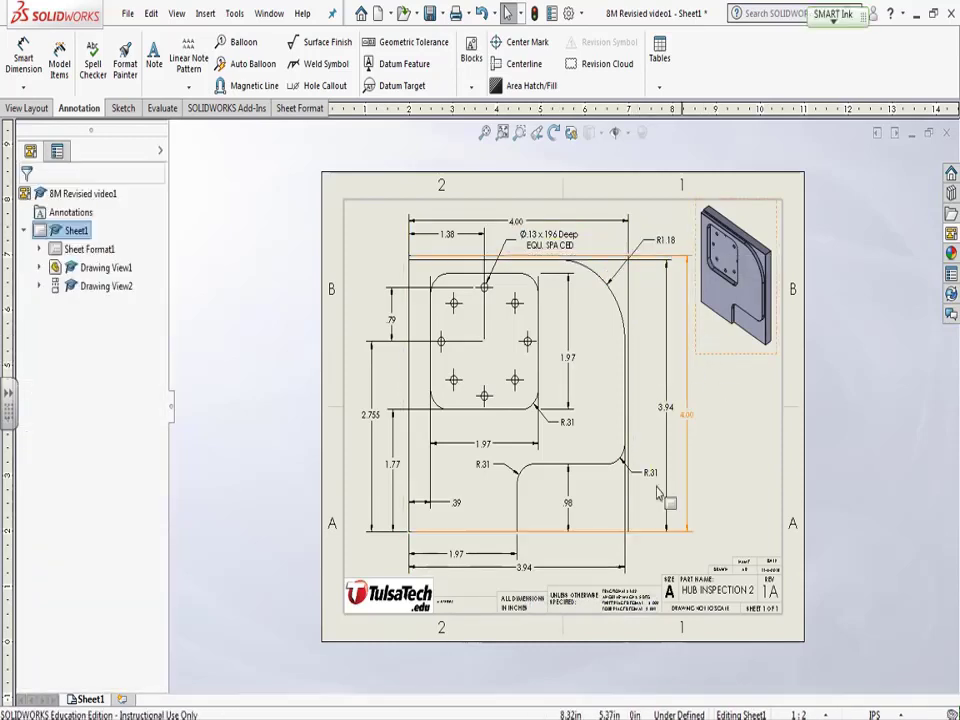
# Move the vertical .79 dimension outward so it lines up above the 2.755 dimension beside the top view.
pyautogui.click(391, 322)
pyautogui.moveTo(395, 332); pyautogui.dragTo(375, 321)
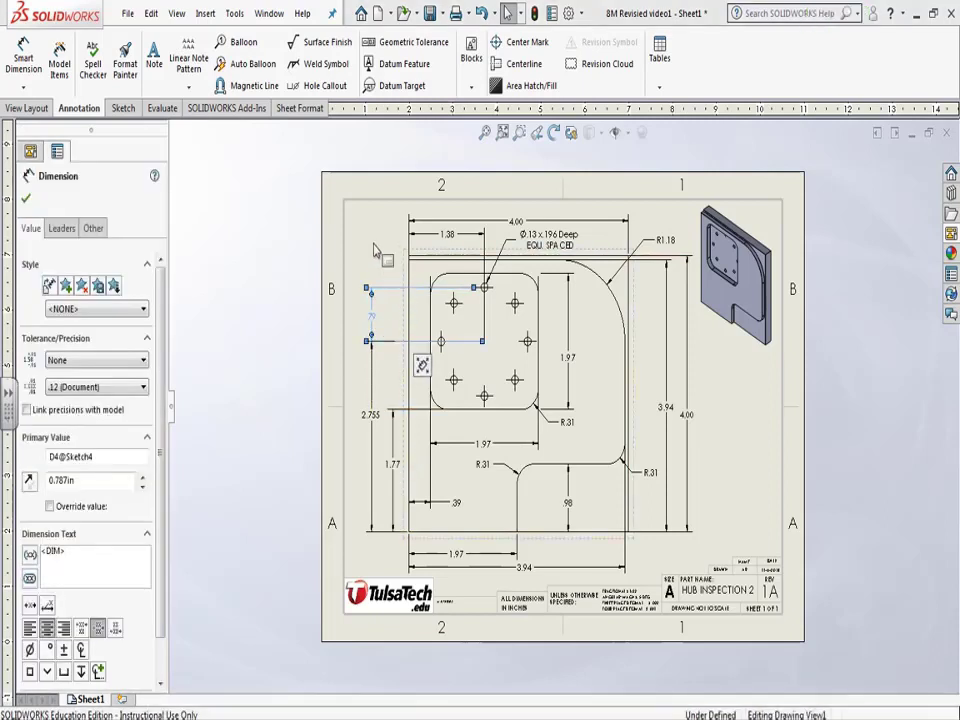
pyautogui.click(375, 250)
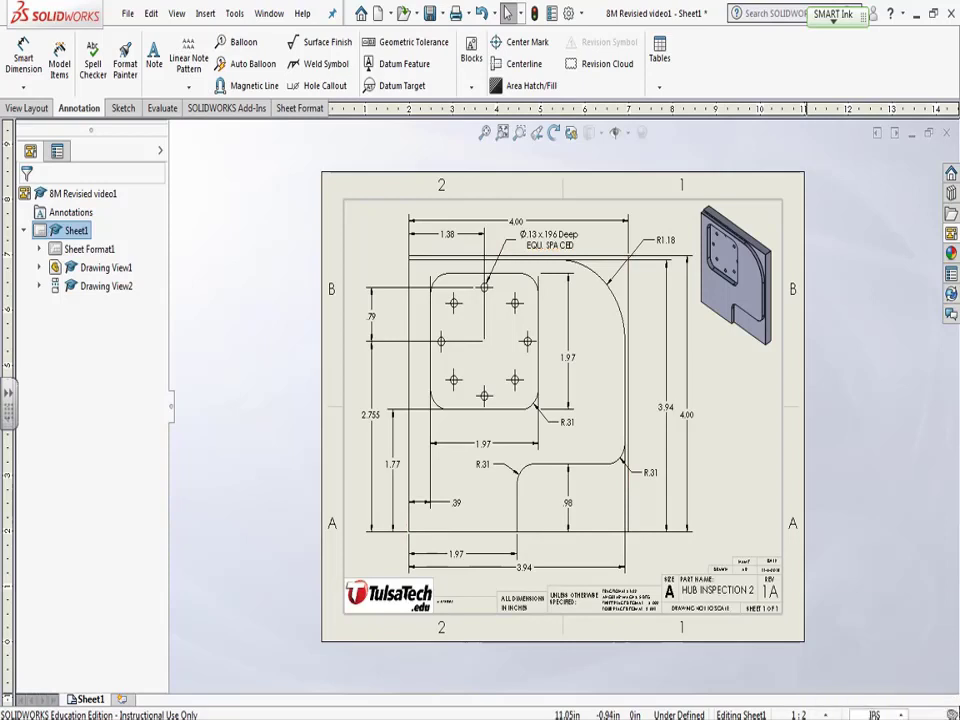
# Set the document's length units to three decimal places (.123) and check the precision on the lower horizontal 1.969 dimension.
pyautogui.click(874, 714)
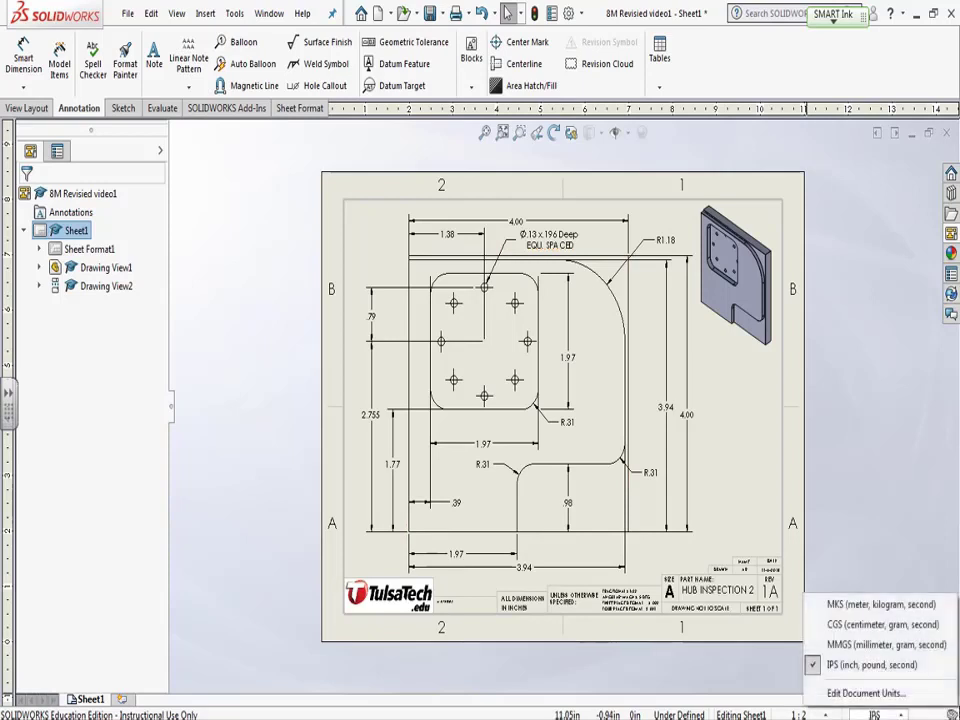
pyautogui.click(862, 693)
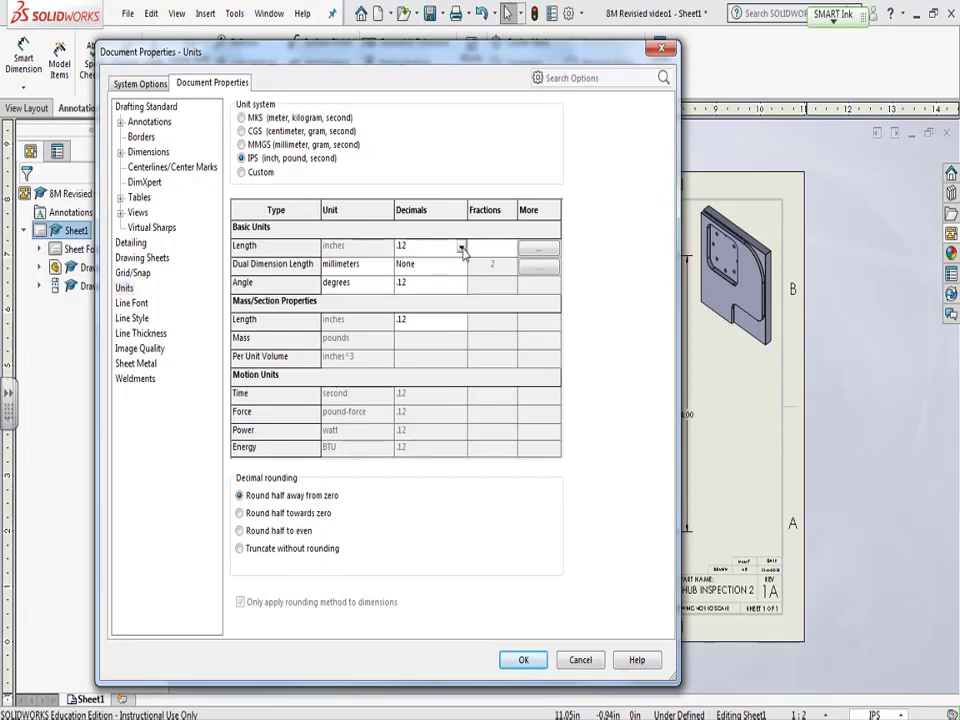
pyautogui.click(461, 247)
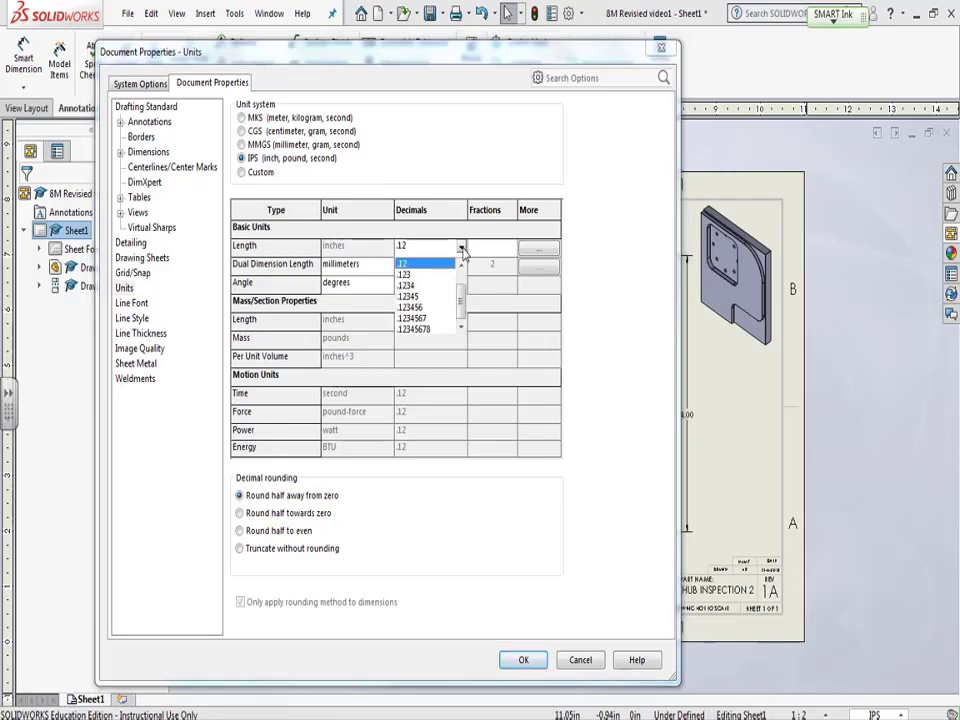
pyautogui.click(406, 275)
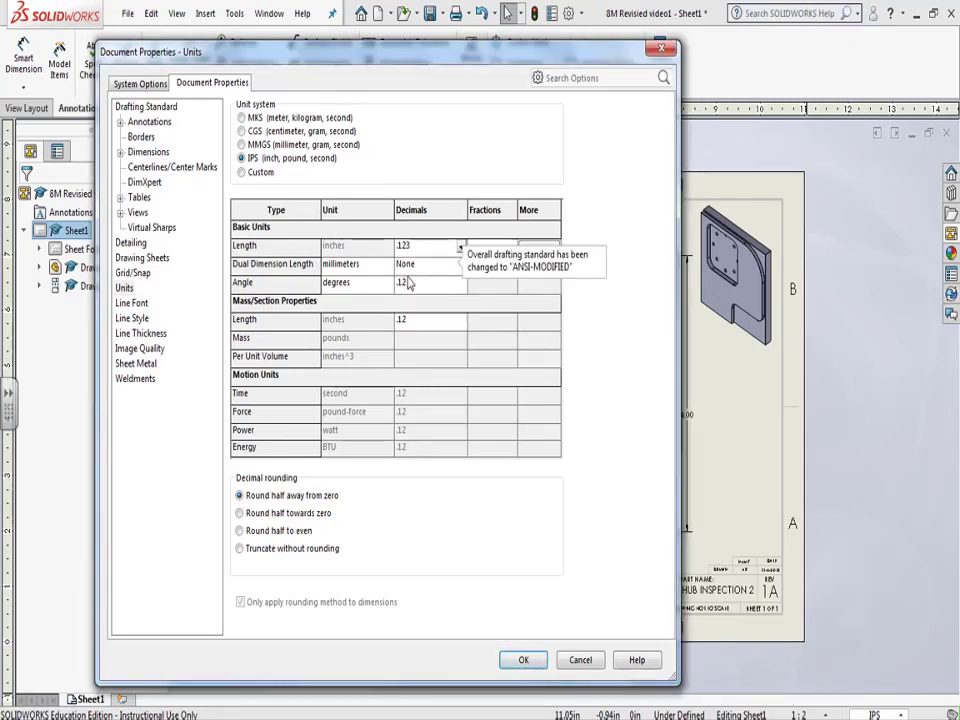
pyautogui.click(521, 661)
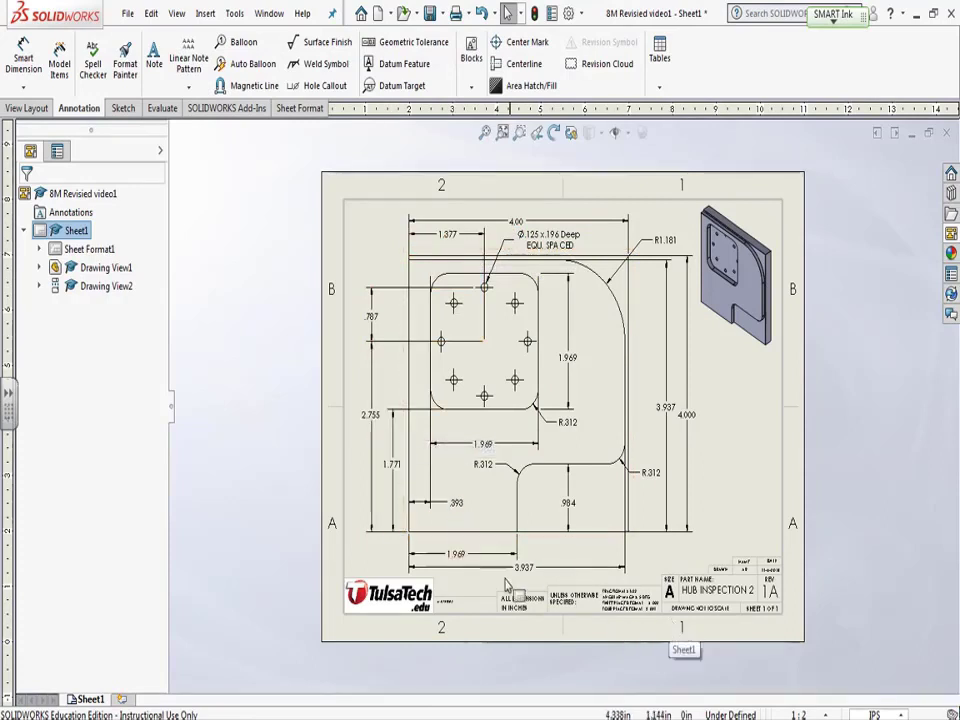
pyautogui.click(455, 553)
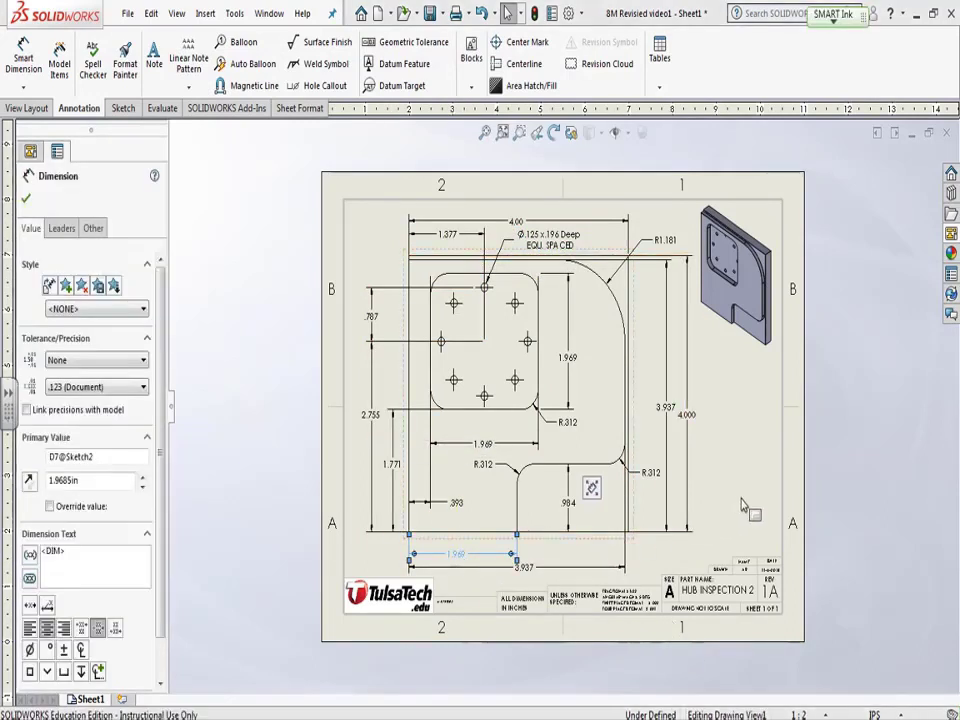
pyautogui.click(745, 508)
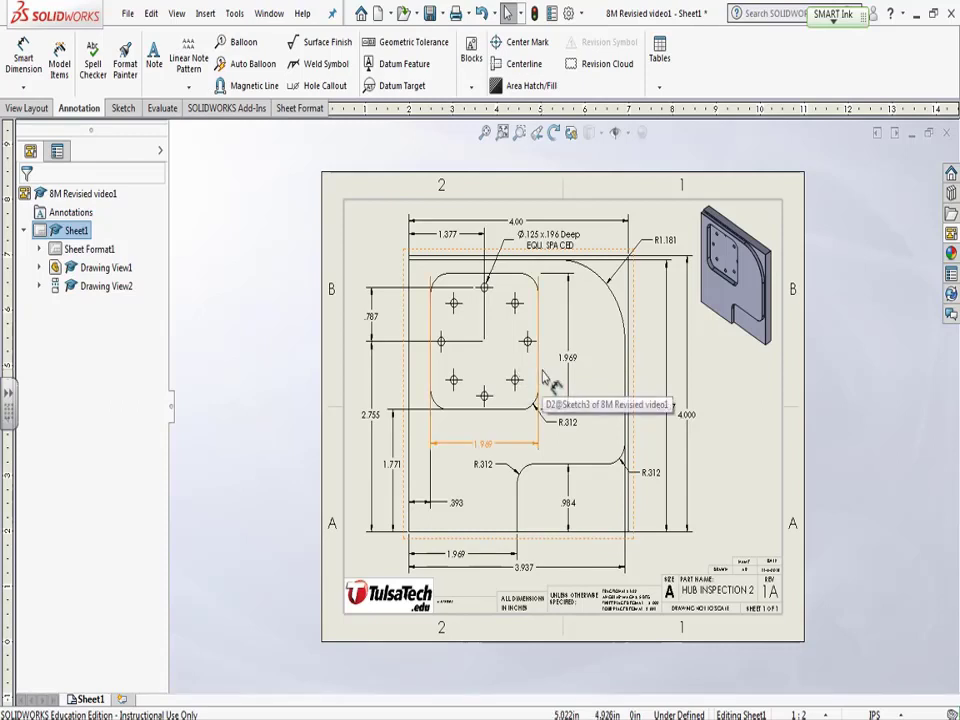
# Try adding a second width dimension across the rounded square pocket with Smart Dimension, and remove it.
pyautogui.click(23, 60)
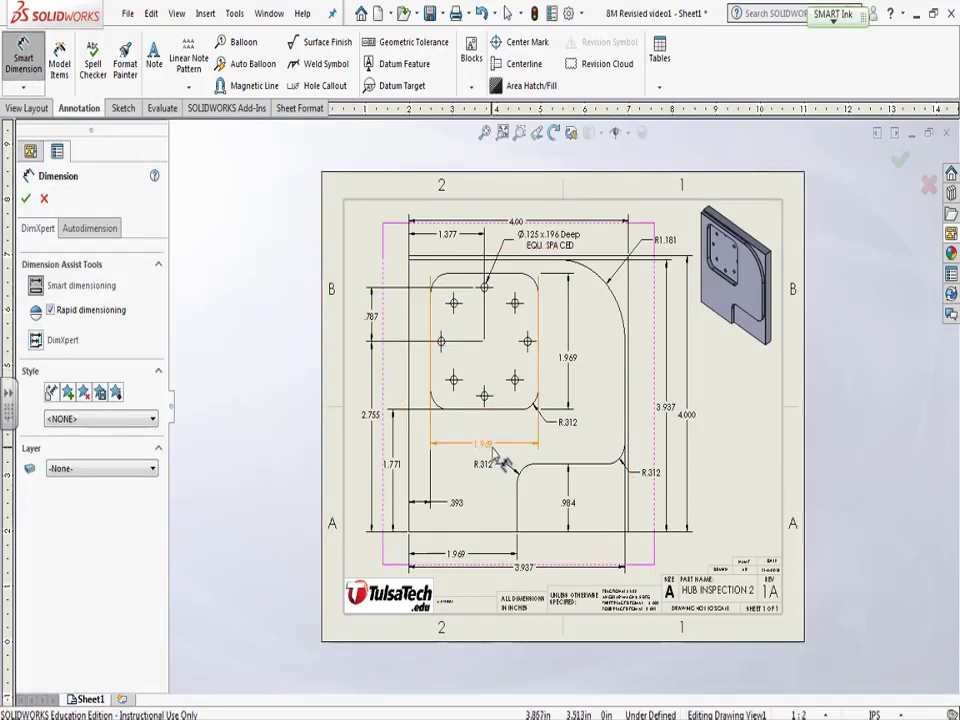
pyautogui.click(431, 324)
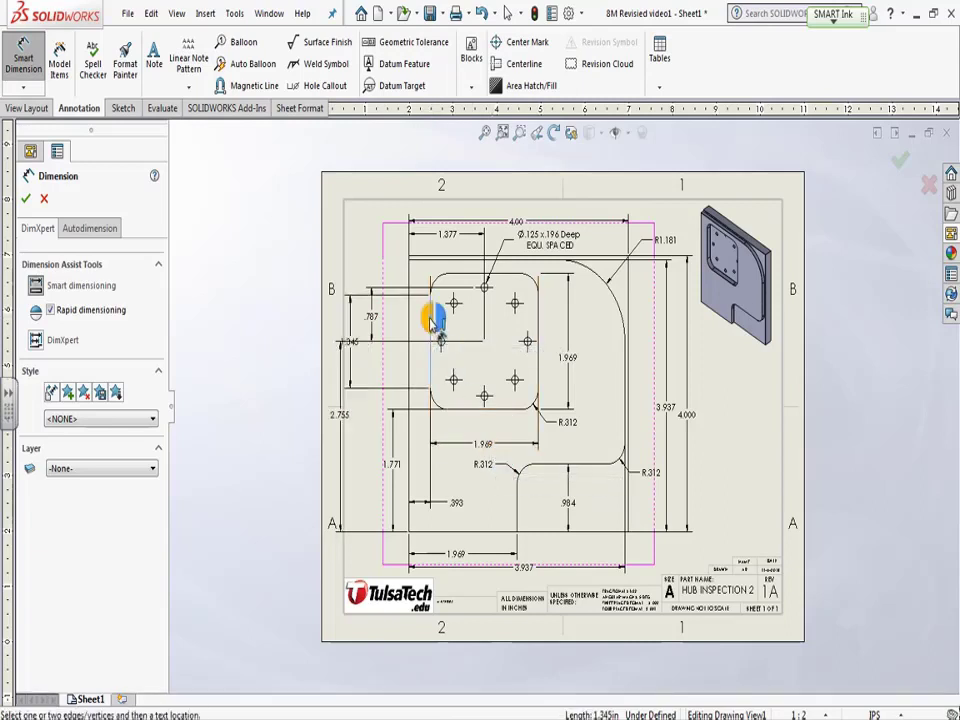
pyautogui.click(540, 331)
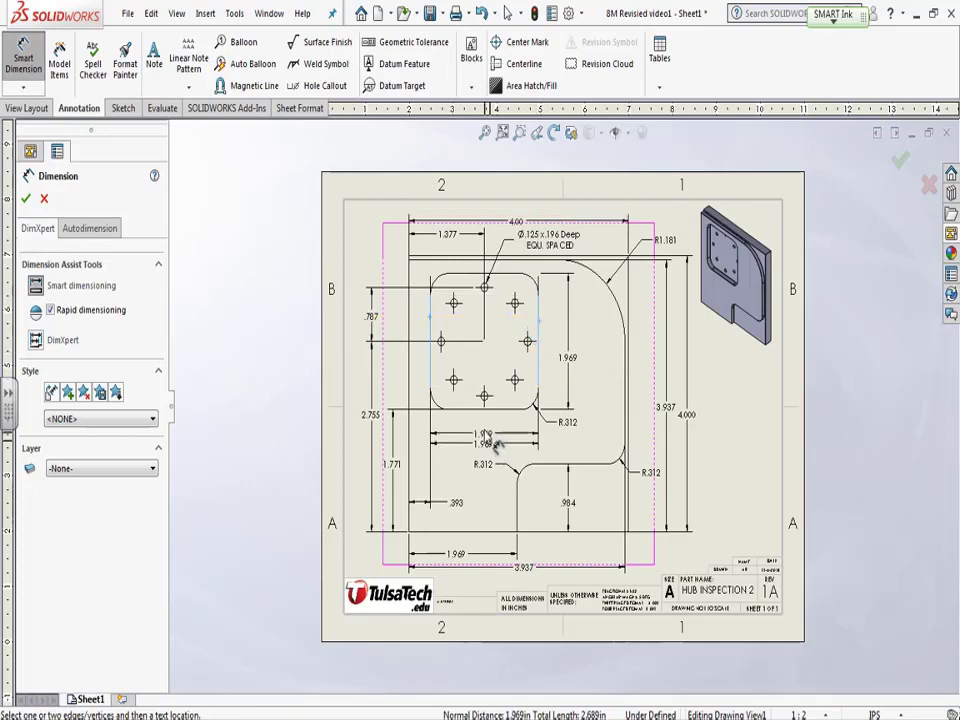
pyautogui.click(498, 423)
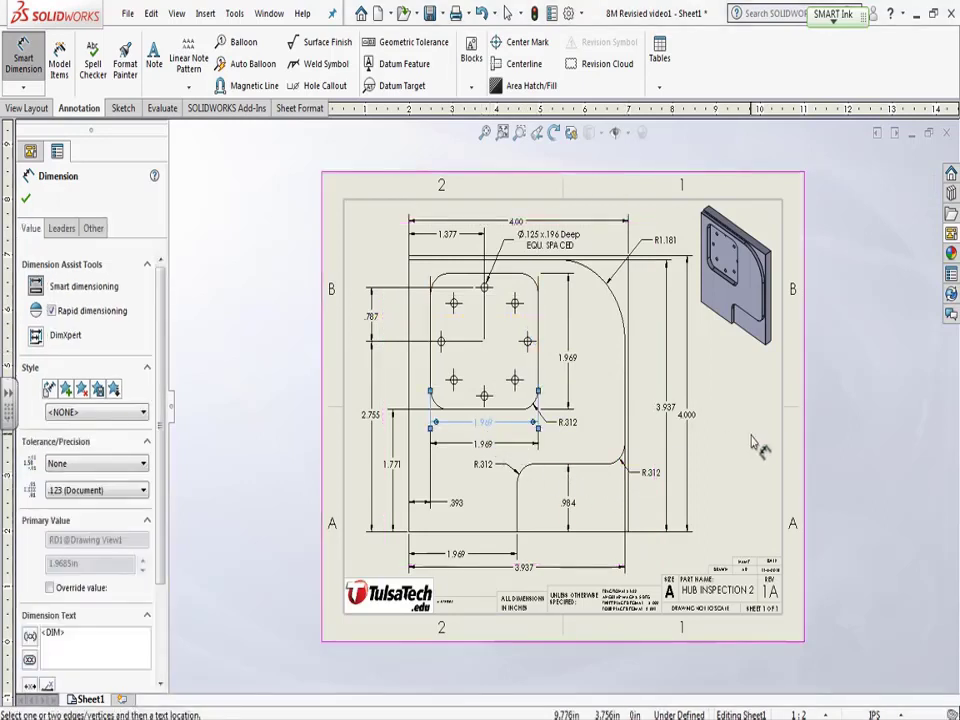
pyautogui.press('Escape')
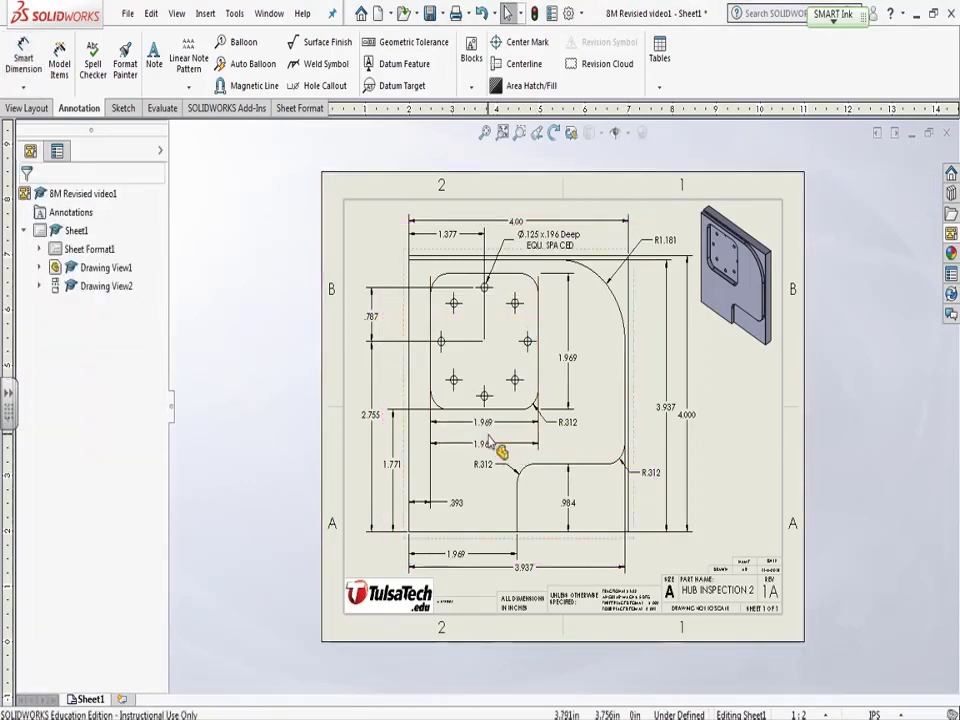
pyautogui.click(508, 428)
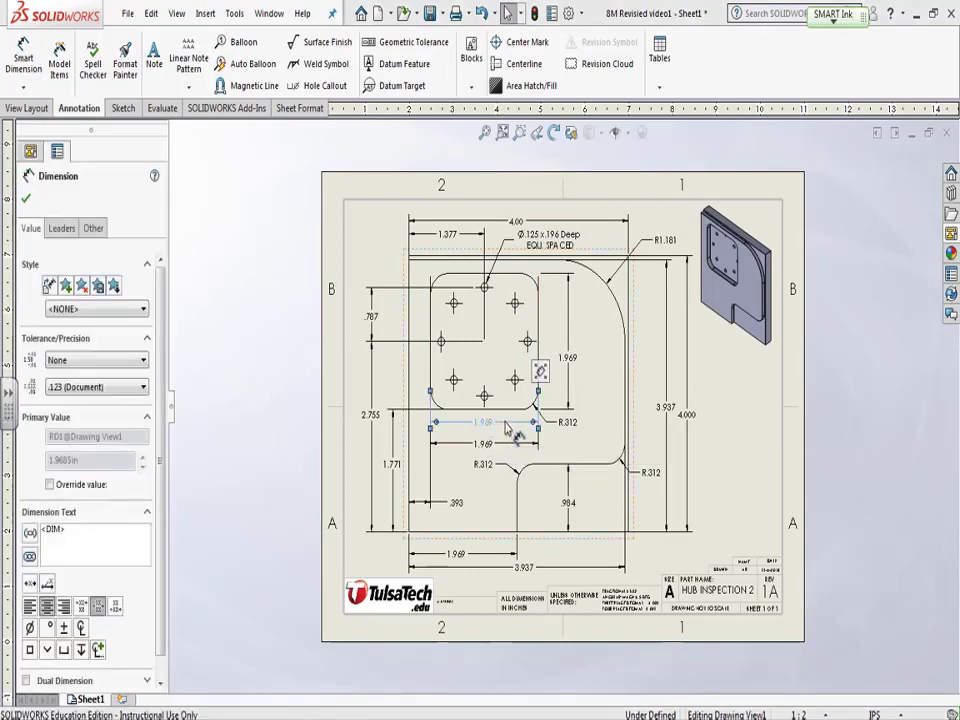
pyautogui.press('Escape')
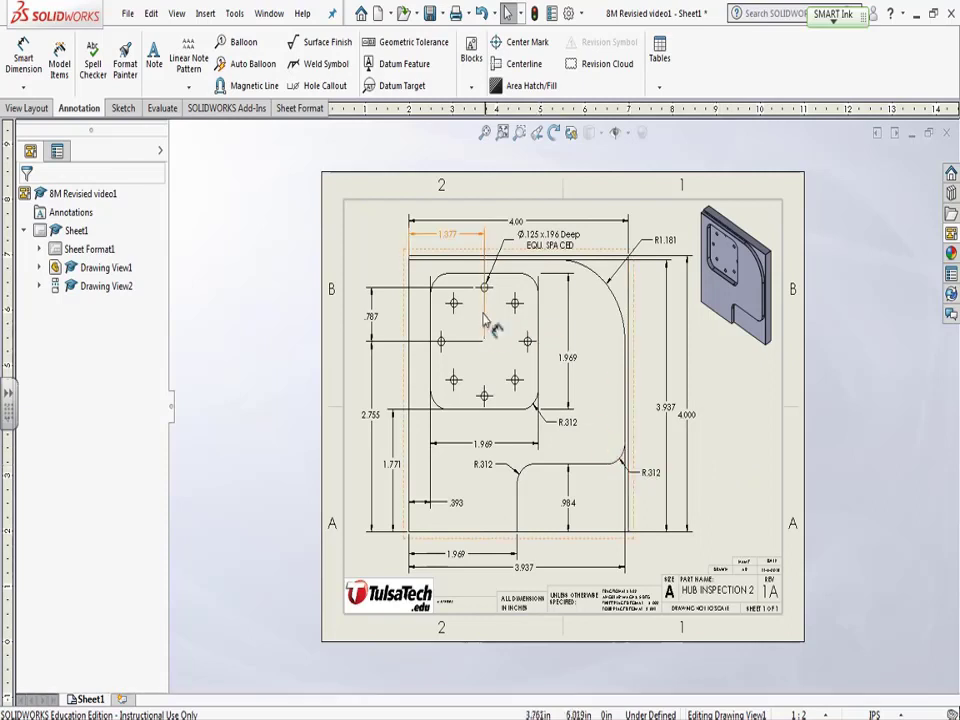
# Add a two-line leader note reading "Pocket .196 Deep" that points into the rounded square pocket.
pyautogui.click(155, 60)
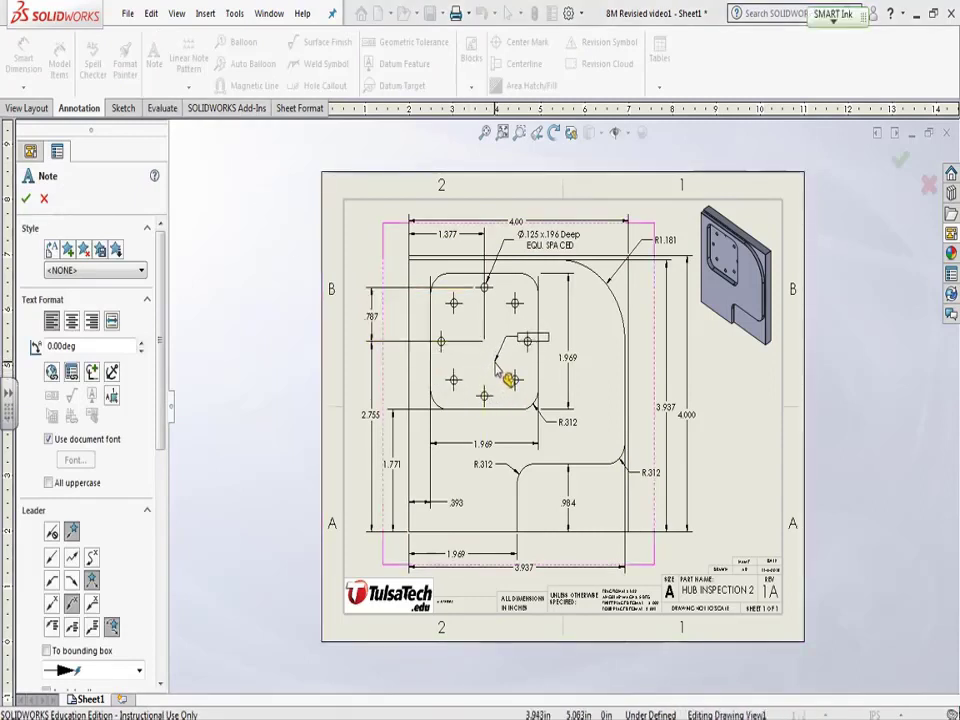
pyautogui.click(497, 365)
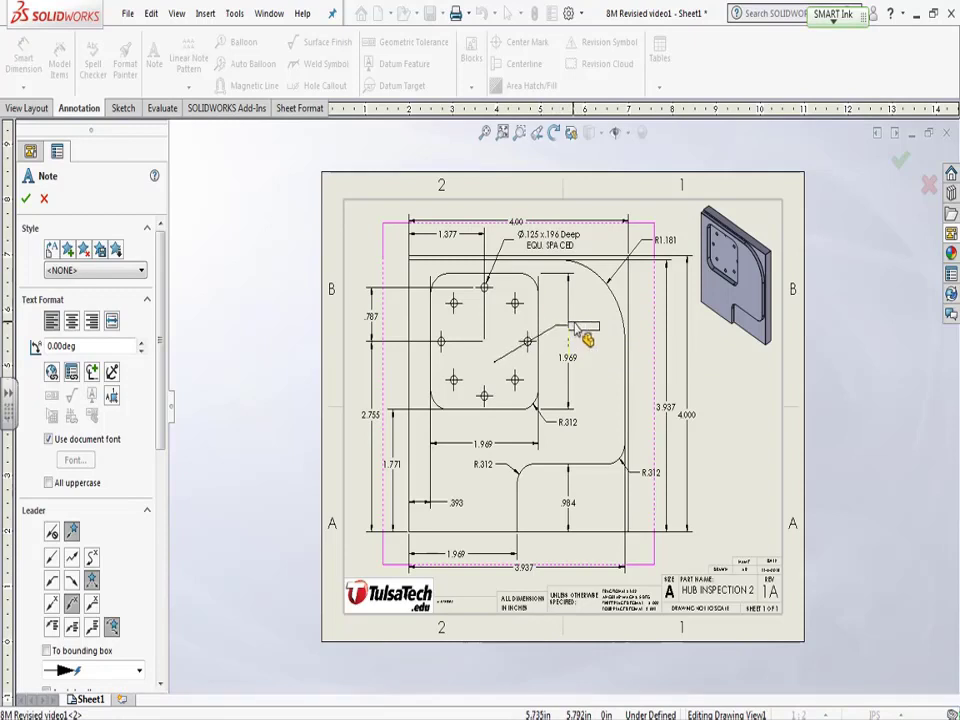
pyautogui.click(579, 327)
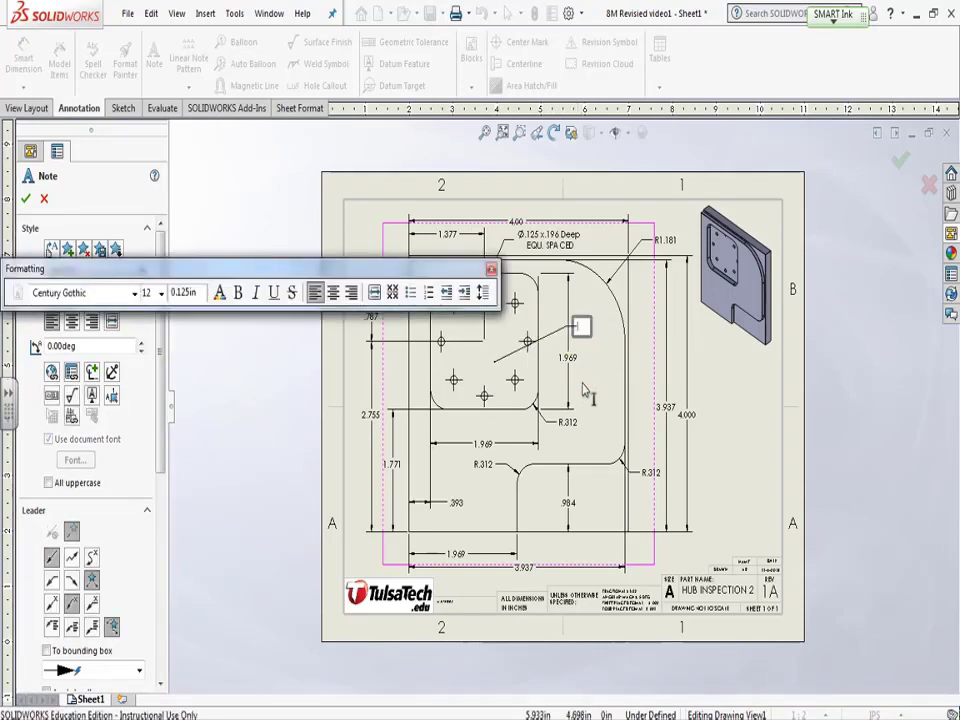
pyautogui.write('ket')
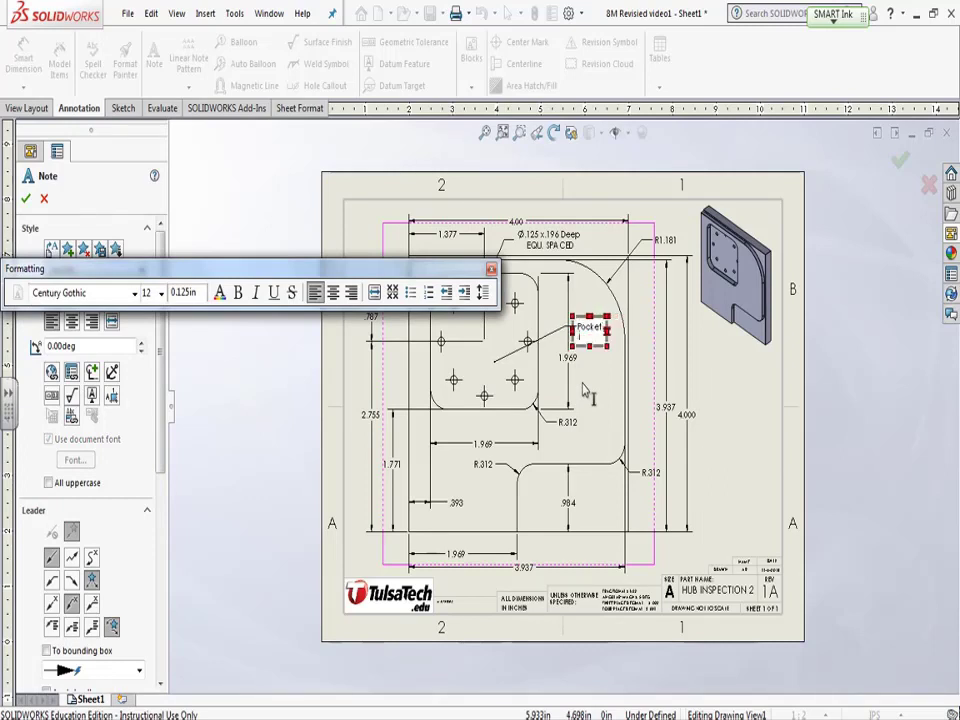
pyautogui.write('.196 Deep')
pyautogui.click(587, 392)
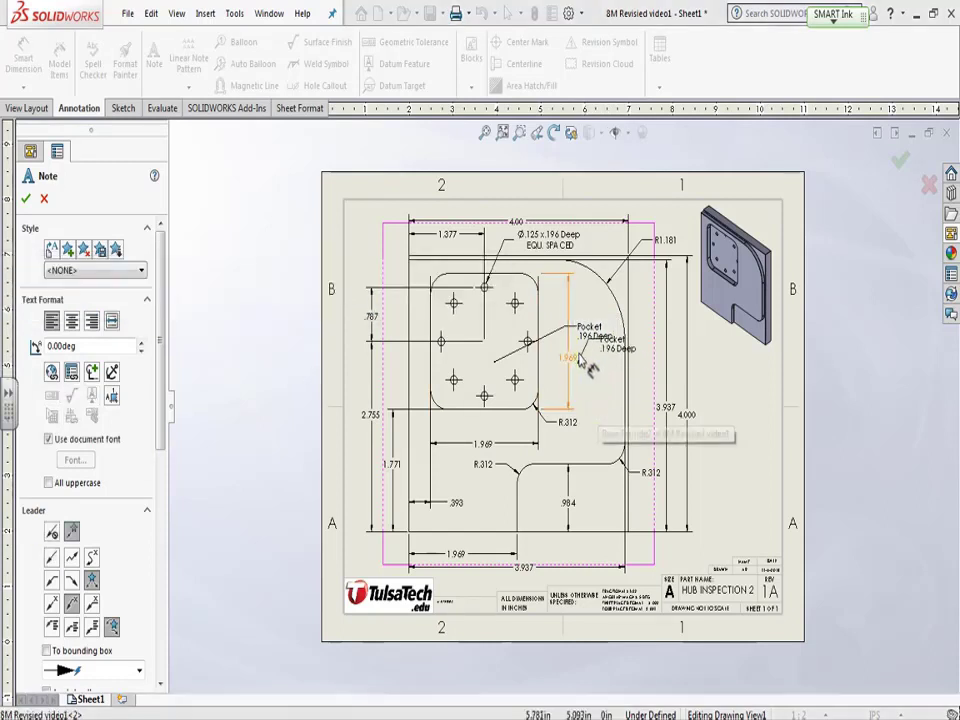
pyautogui.click(688, 420)
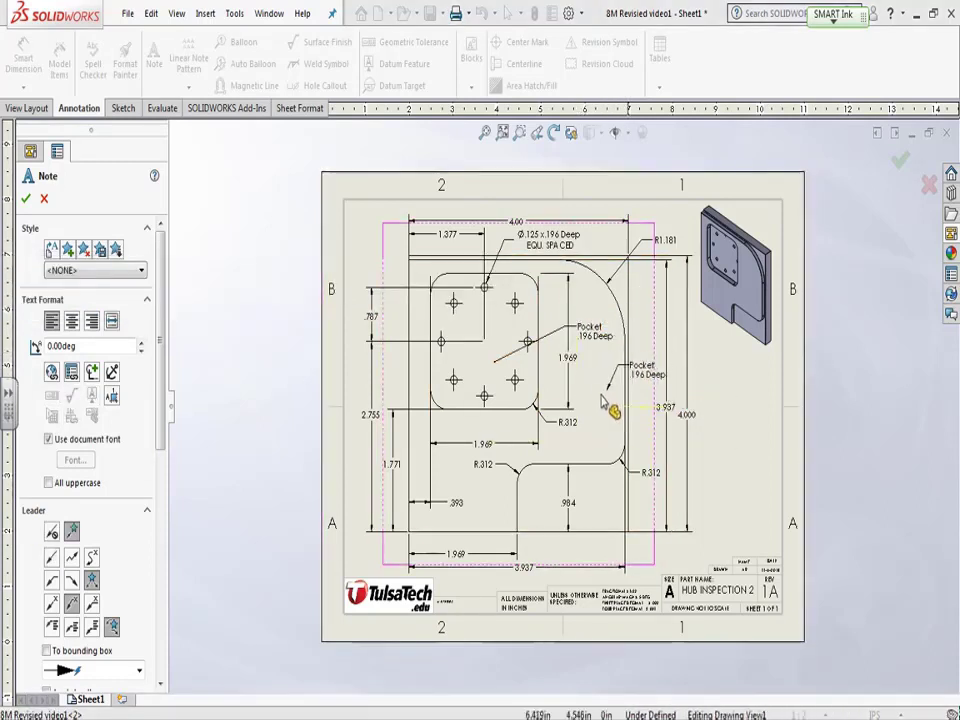
pyautogui.press('Escape')
# Move the "Pocket .196 Deep" note inside the rounded square pocket, between the holes.
pyautogui.click(590, 338)
pyautogui.moveTo(590, 338)
pyautogui.mouseDown()
pyautogui.moveTo(470, 345)
pyautogui.moveTo(492, 360)
pyautogui.moveTo(462, 364)
pyautogui.moveTo(493, 354)
pyautogui.mouseUp()
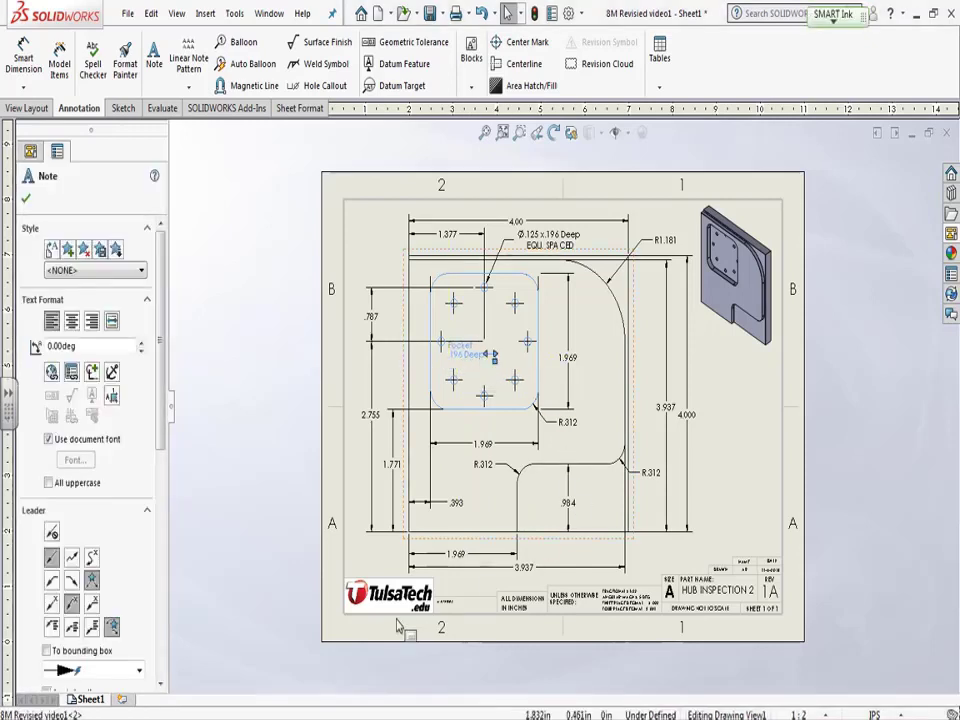
pyautogui.hotkey('shift', 'F10')
pyautogui.click(897, 672)
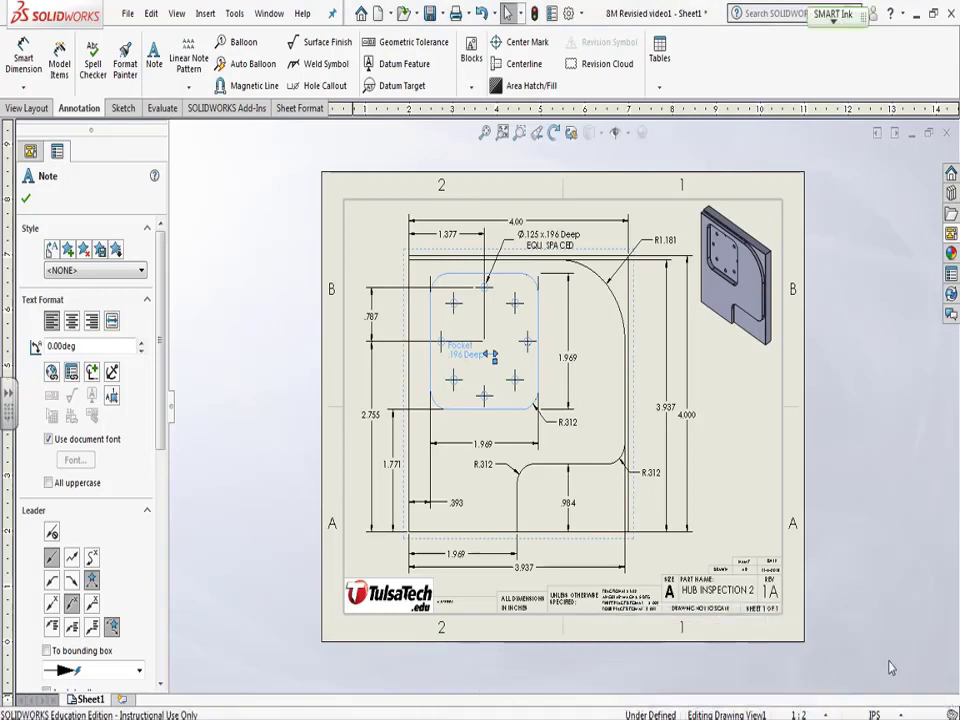
pyautogui.moveTo(473, 358); pyautogui.dragTo(478, 368)
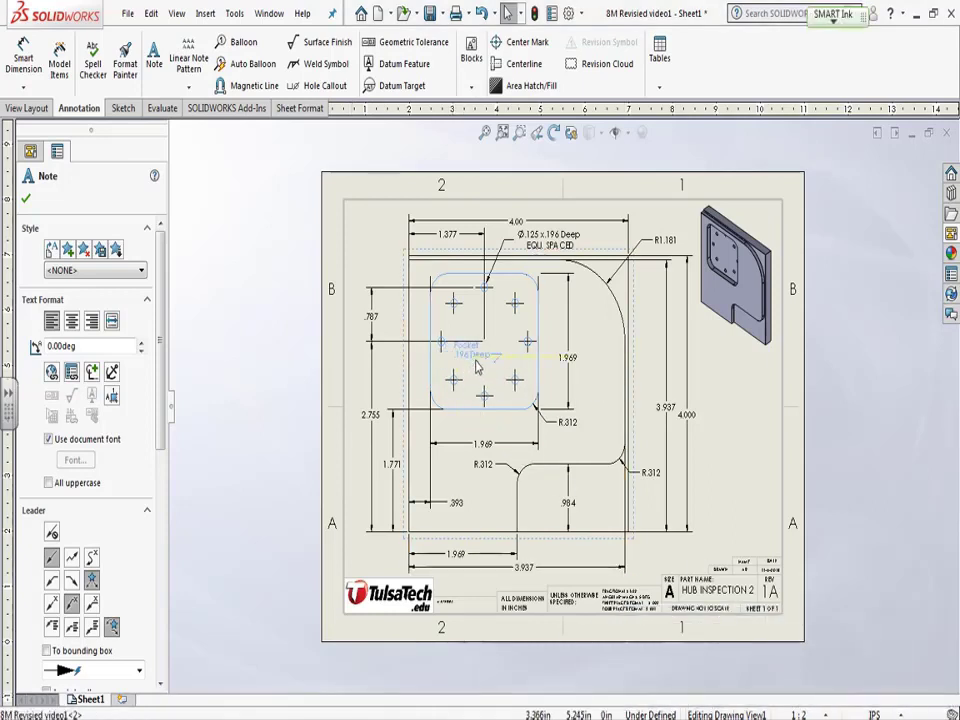
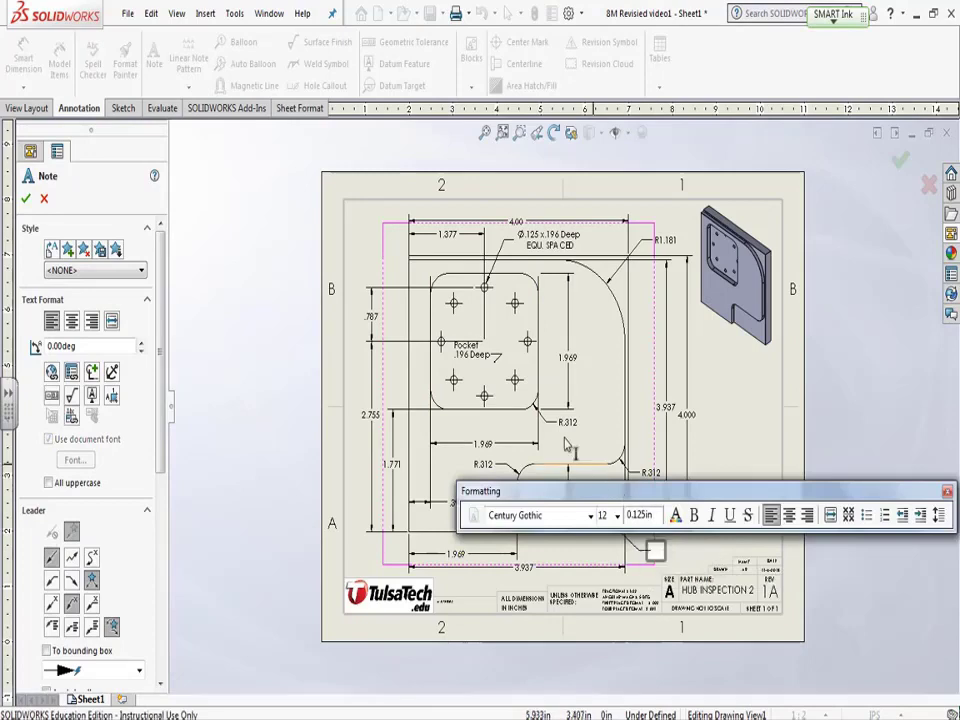
# Add a leader note reading "PROFILE .150 DEEP" for the lower-right profile area and place its text just outside the view's lower-right corner.
pyautogui.moveTo(616, 496); pyautogui.dragTo(390, 202)
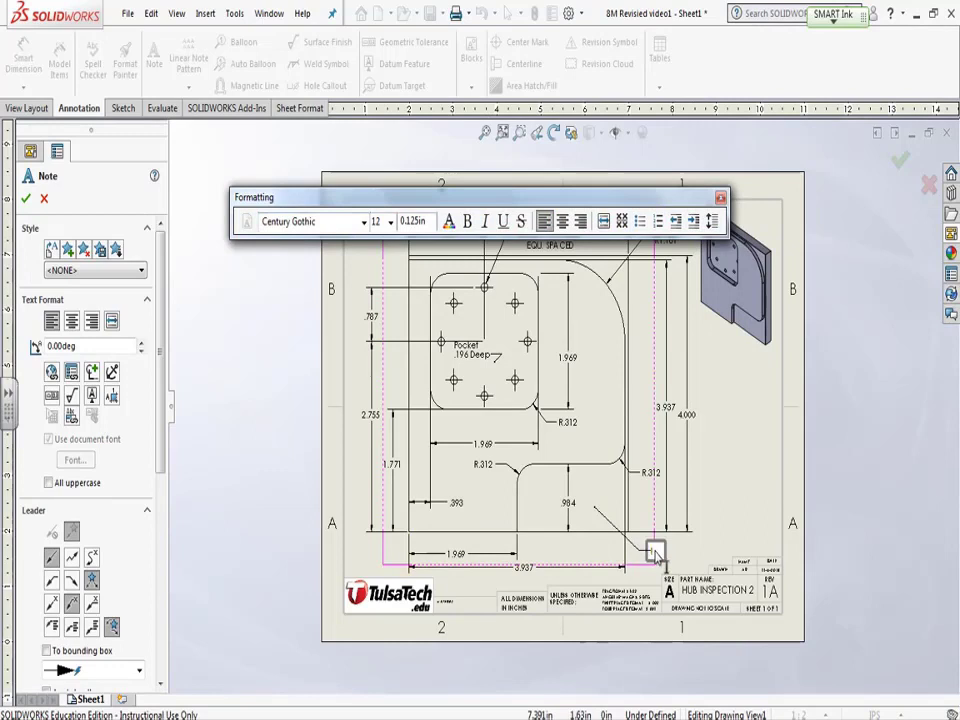
pyautogui.click(656, 554)
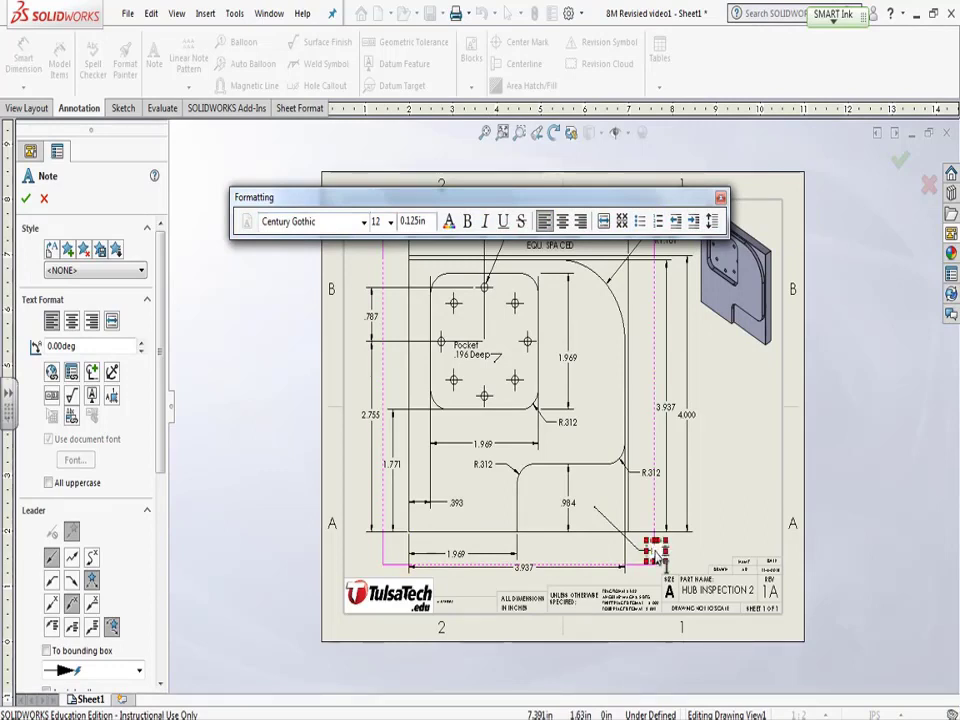
pyautogui.write('PROFILE')
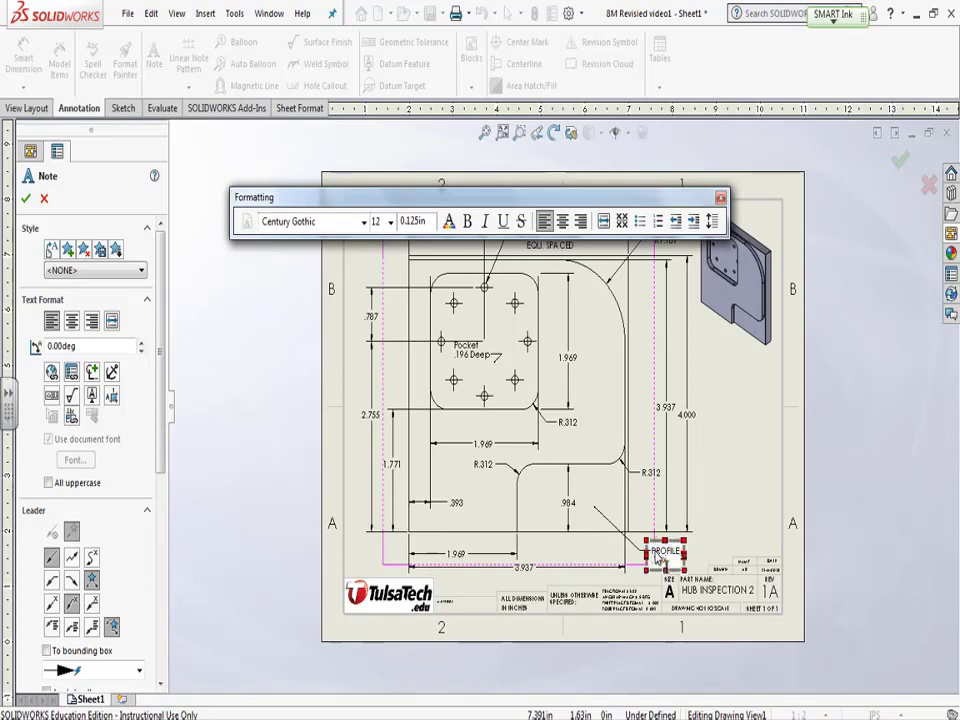
pyautogui.write('P')
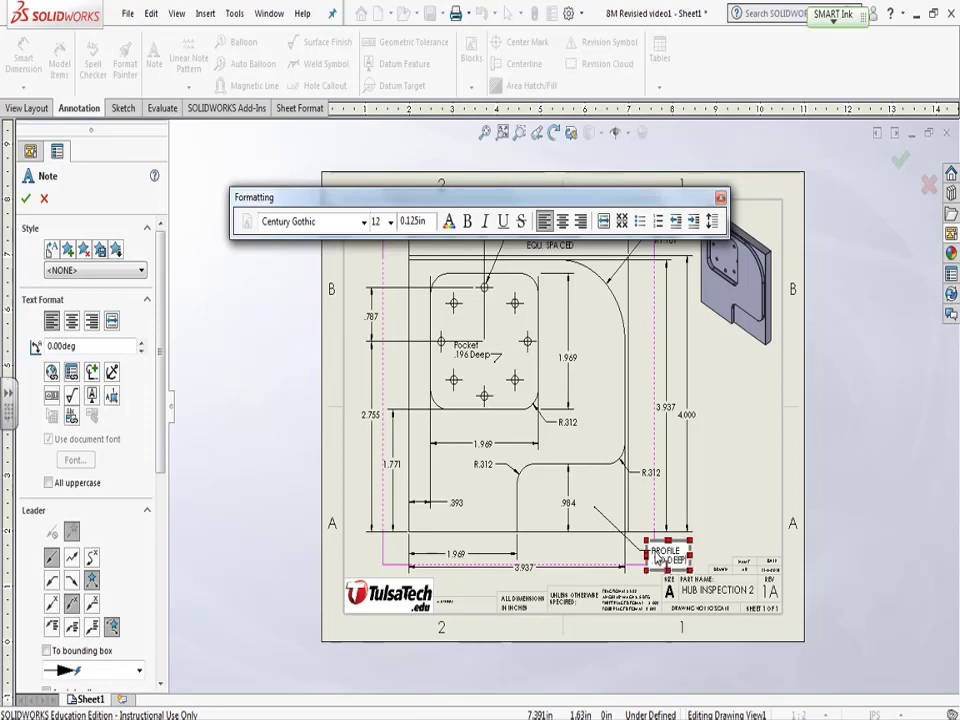
pyautogui.click(726, 516)
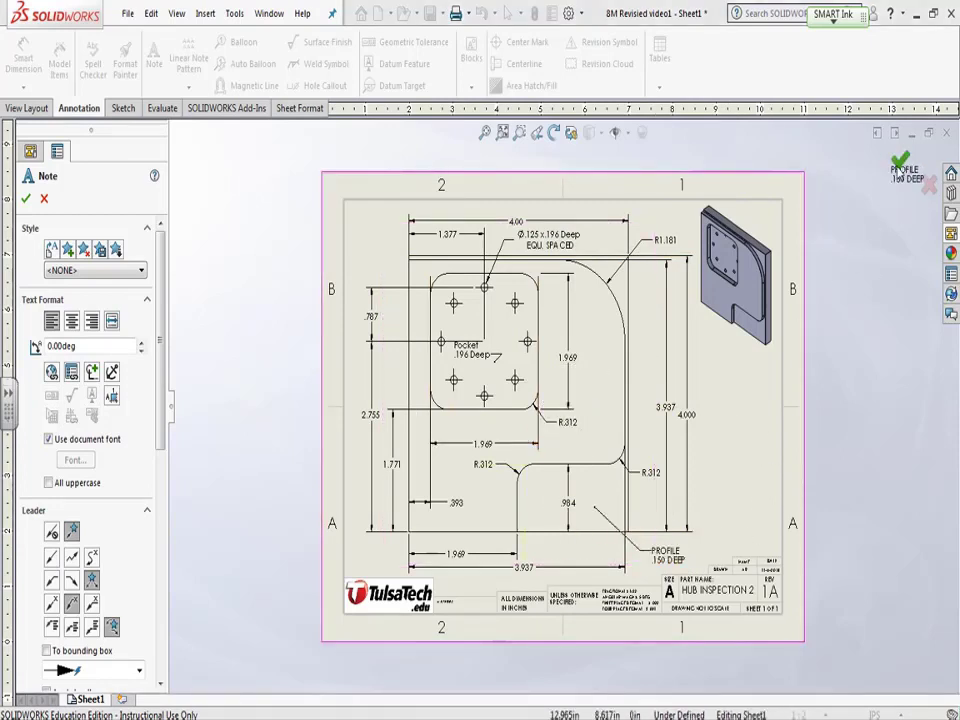
pyautogui.click(899, 163)
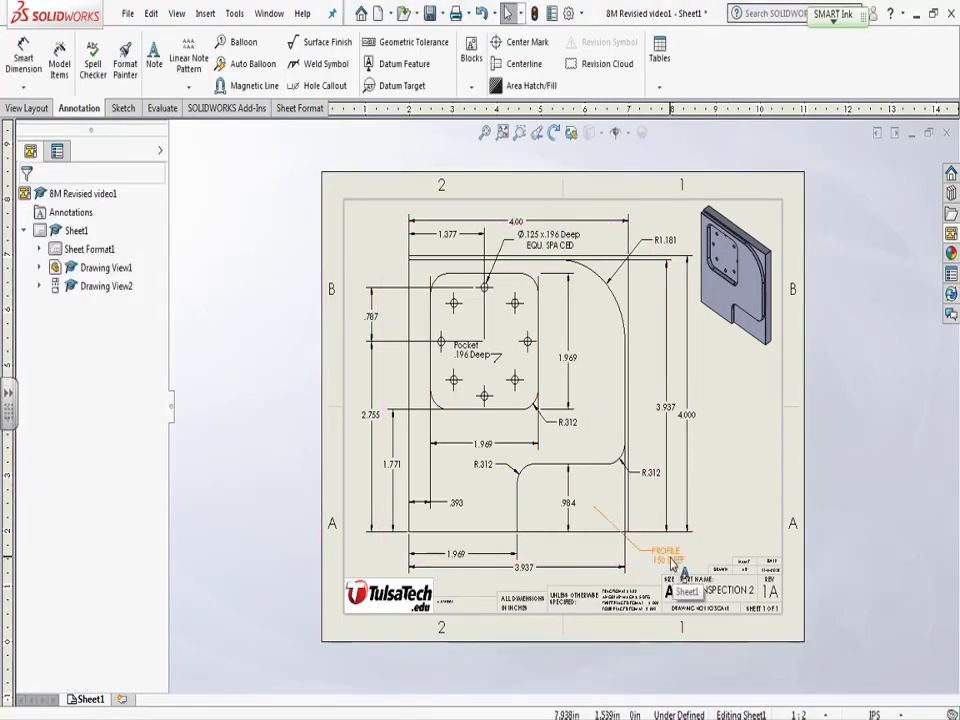
pyautogui.moveTo(684, 558)
pyautogui.mouseDown()
pyautogui.moveTo(612, 522)
pyautogui.moveTo(675, 561)
pyautogui.mouseUp()
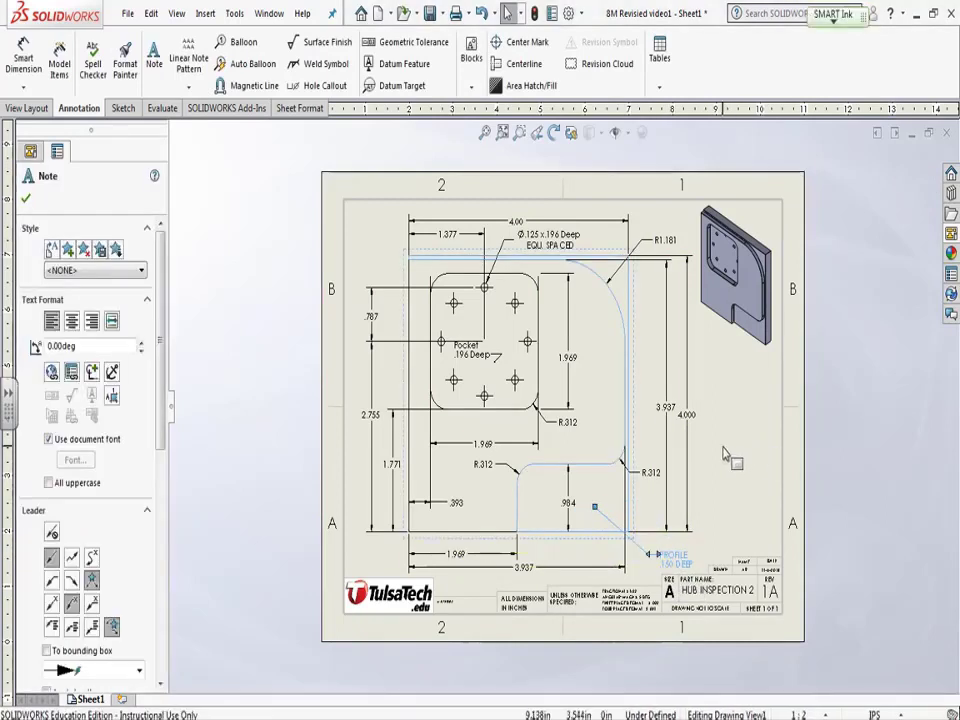
# Close the PROFILE depth note and open the sheet format for editing at the title block.
pyautogui.click(775, 508)
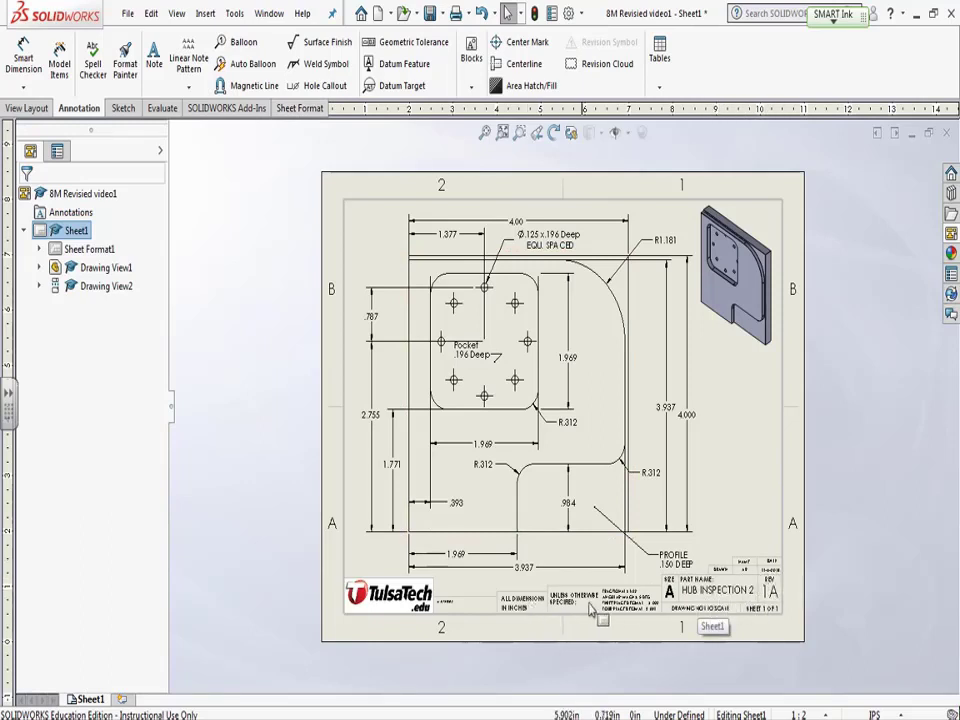
pyautogui.click(299, 108)
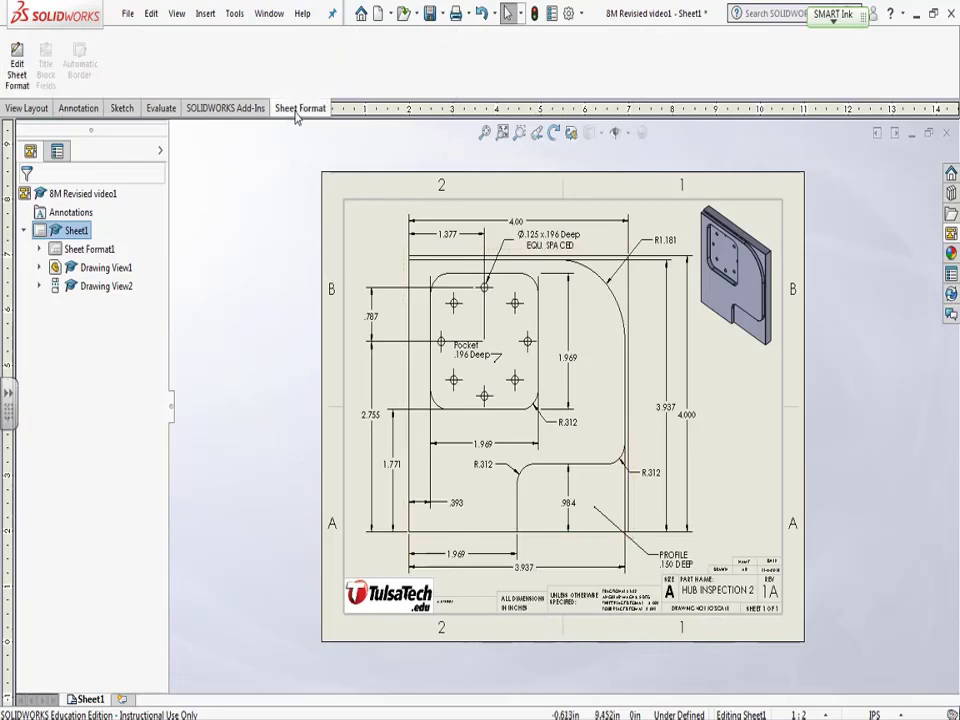
pyautogui.click(18, 88)
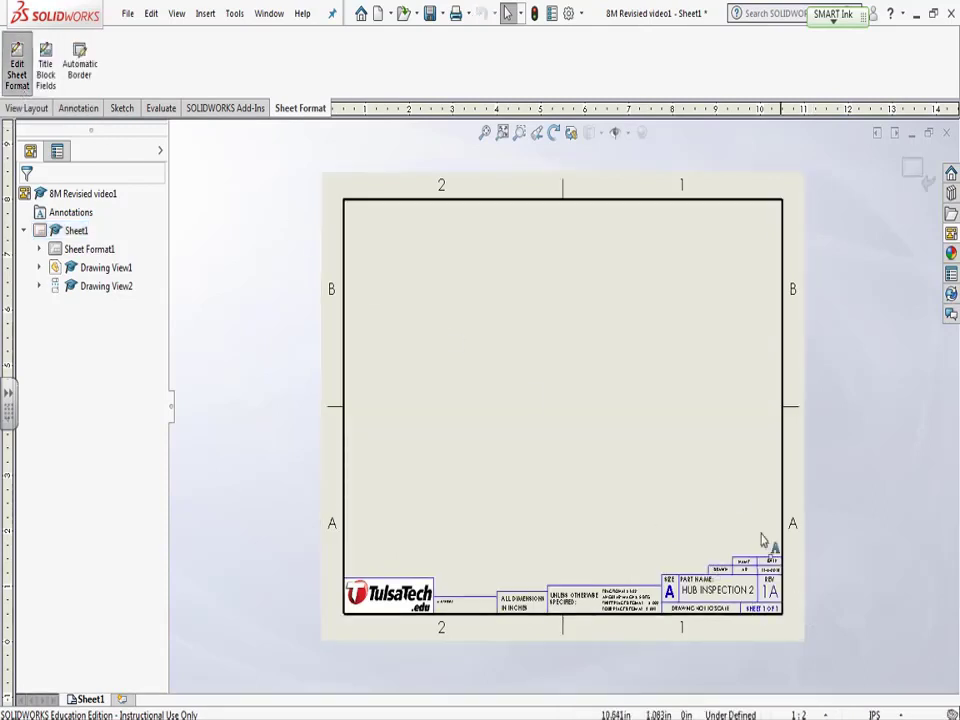
pyautogui.scroll(3, 714, 476)
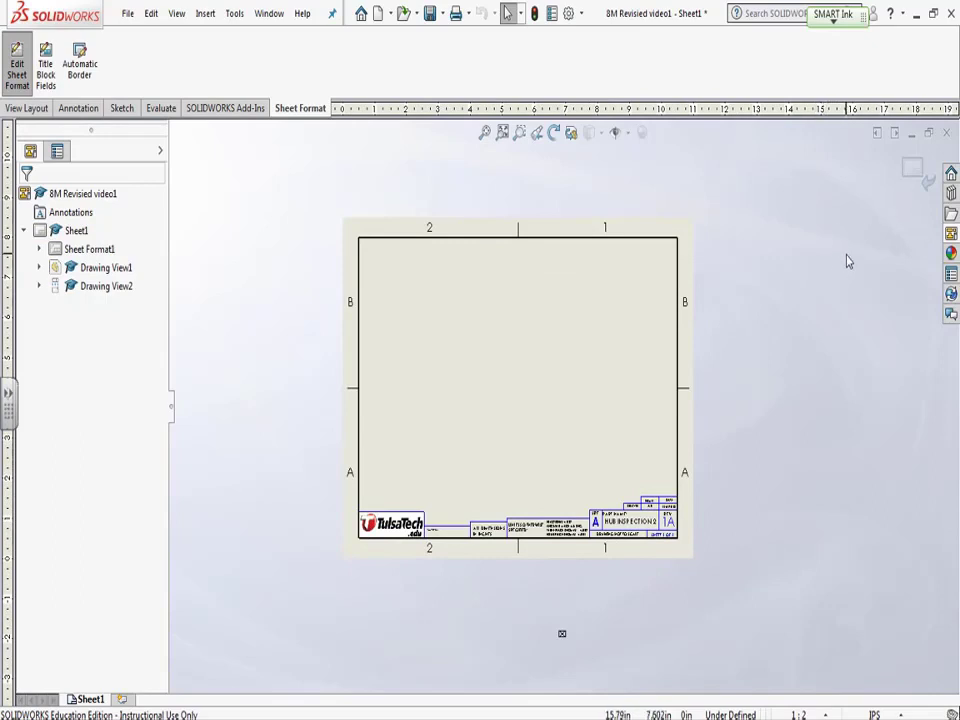
pyautogui.scroll(1, 846, 261)
pyautogui.scroll(-2, 846, 261)
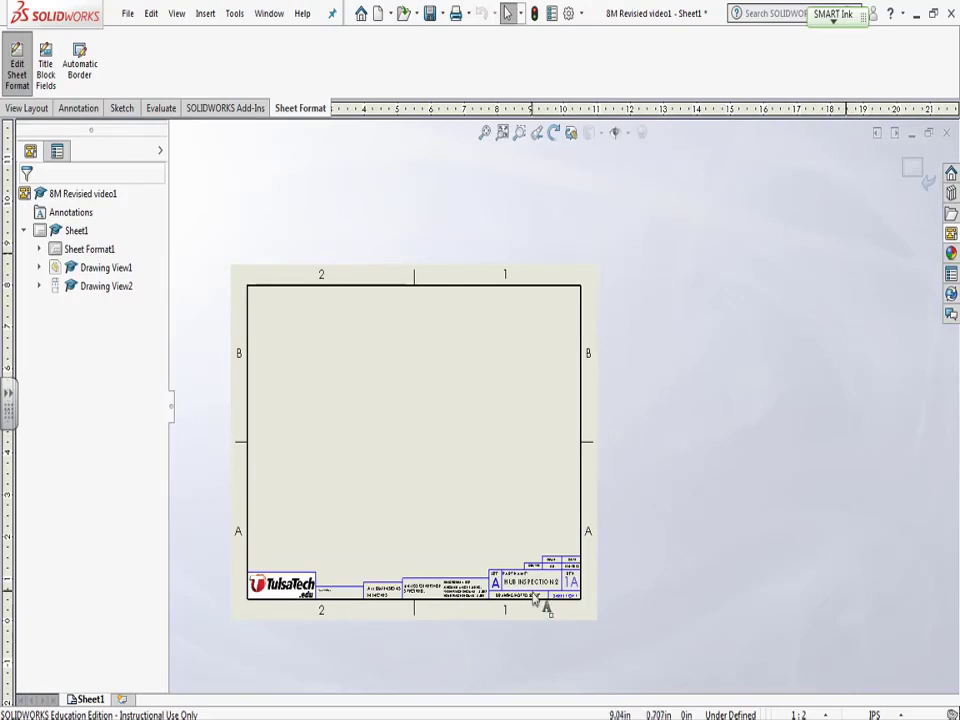
pyautogui.scroll(-1, 533, 597)
pyautogui.scroll(-4, 535, 594)
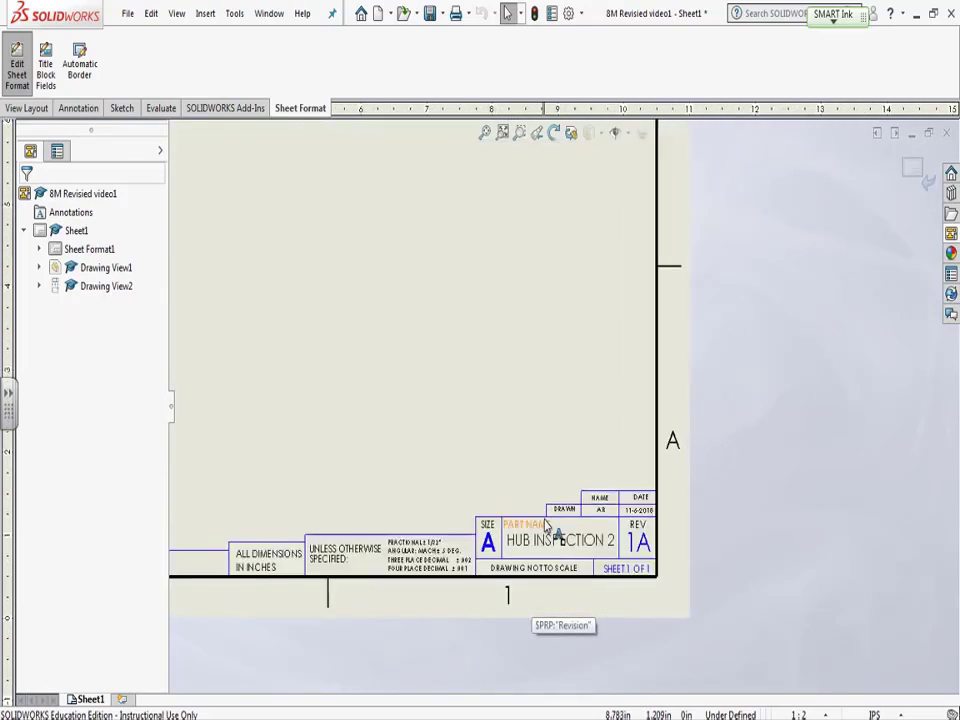
pyautogui.scroll(-2, 547, 528)
pyautogui.scroll(-1, 547, 528)
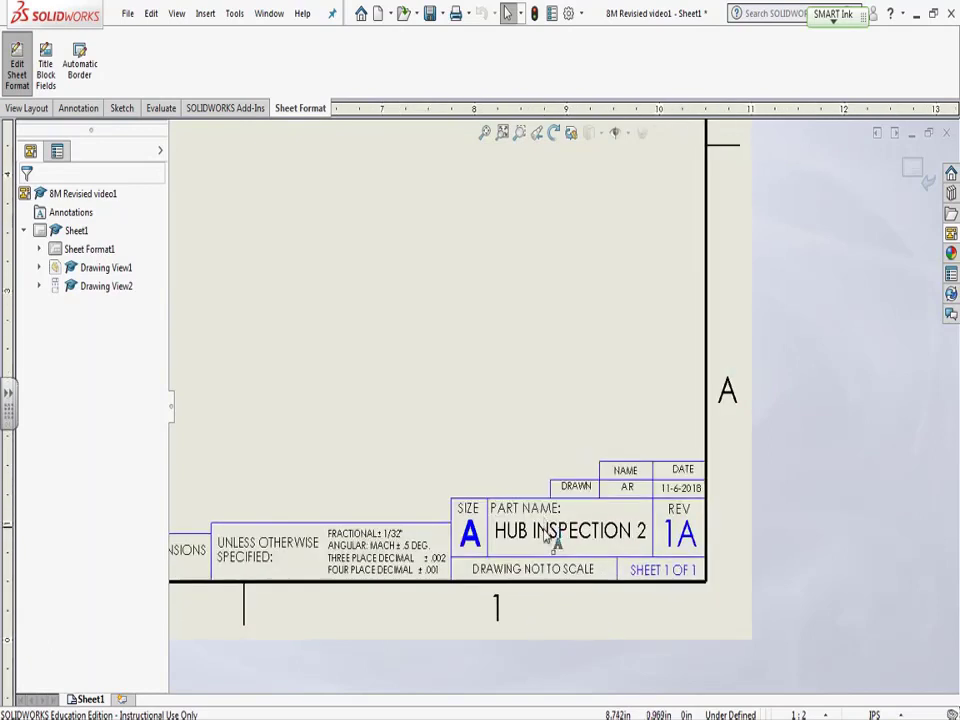
# Replace the part name text in the title block with 8M.
pyautogui.click(547, 538)
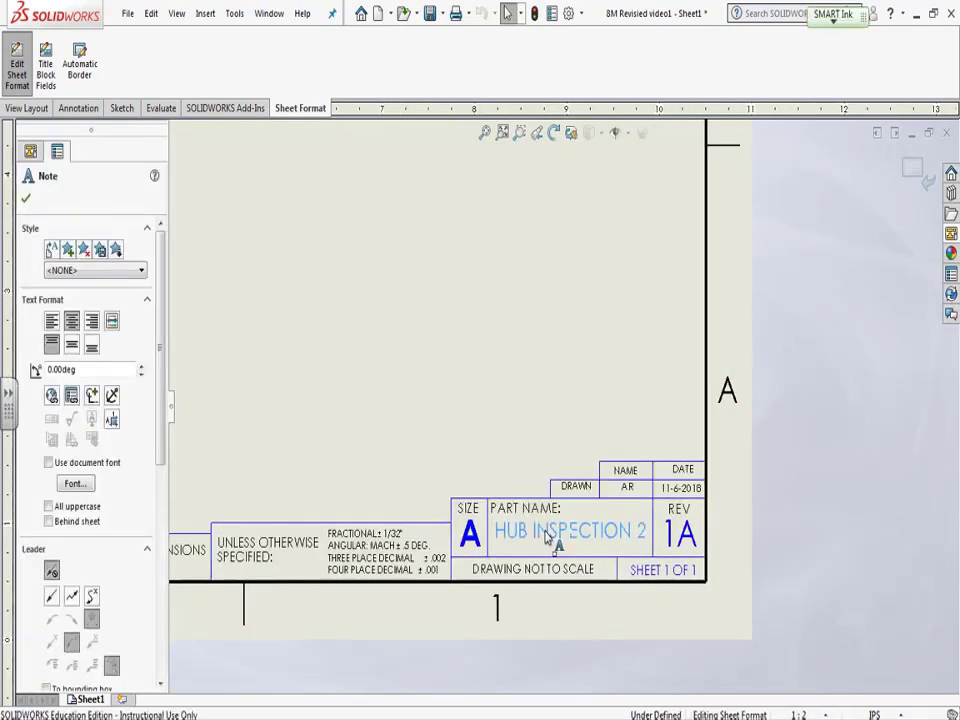
pyautogui.doubleClick(547, 535)
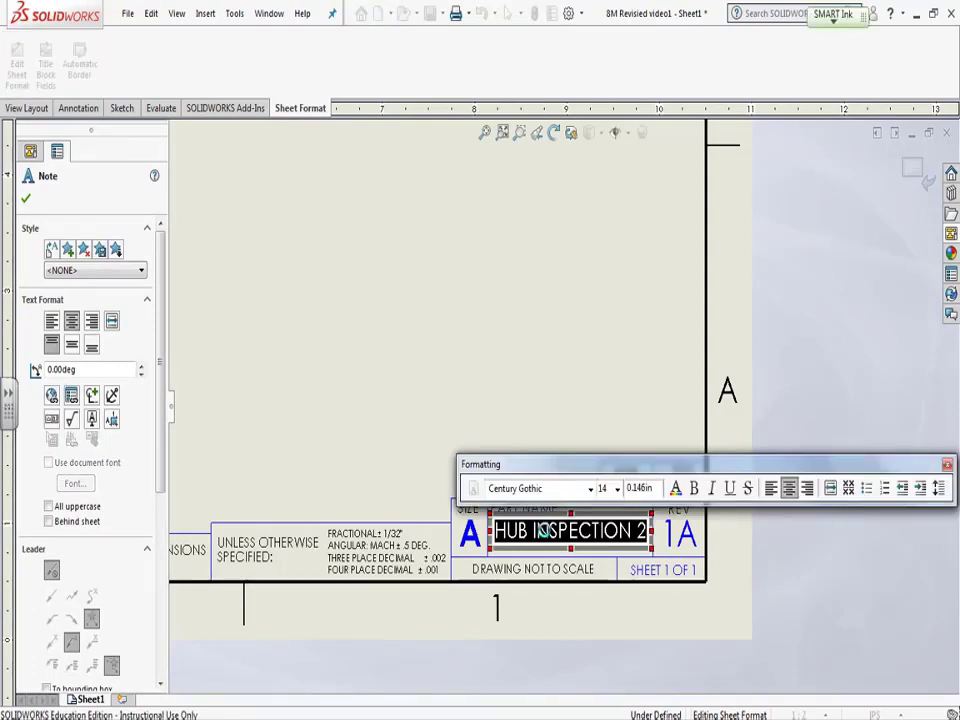
pyautogui.press('Delete')
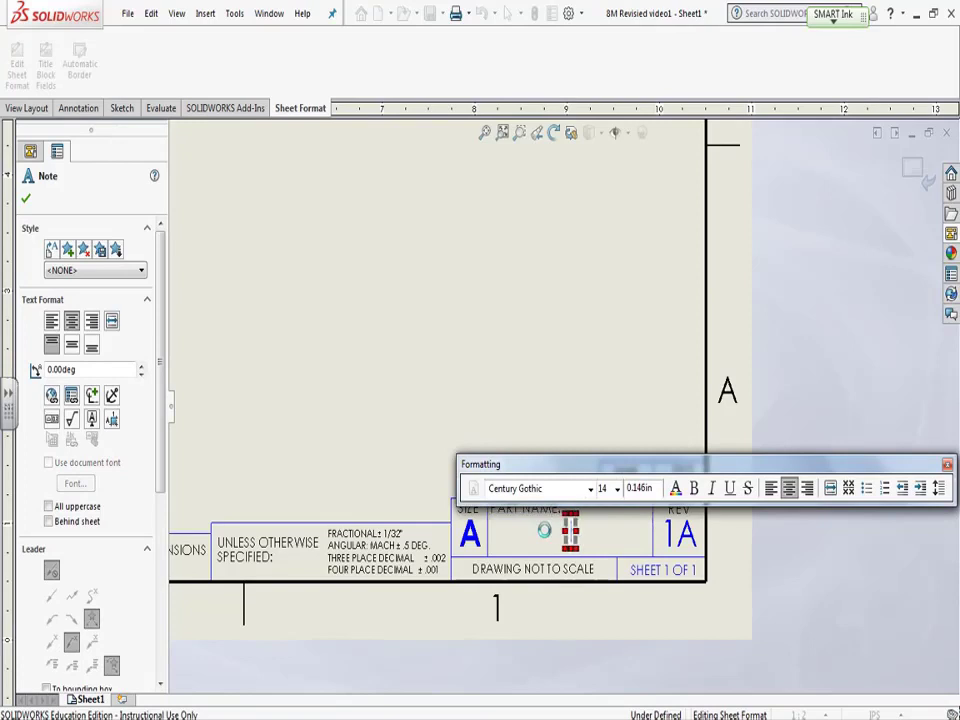
pyautogui.write('8M')
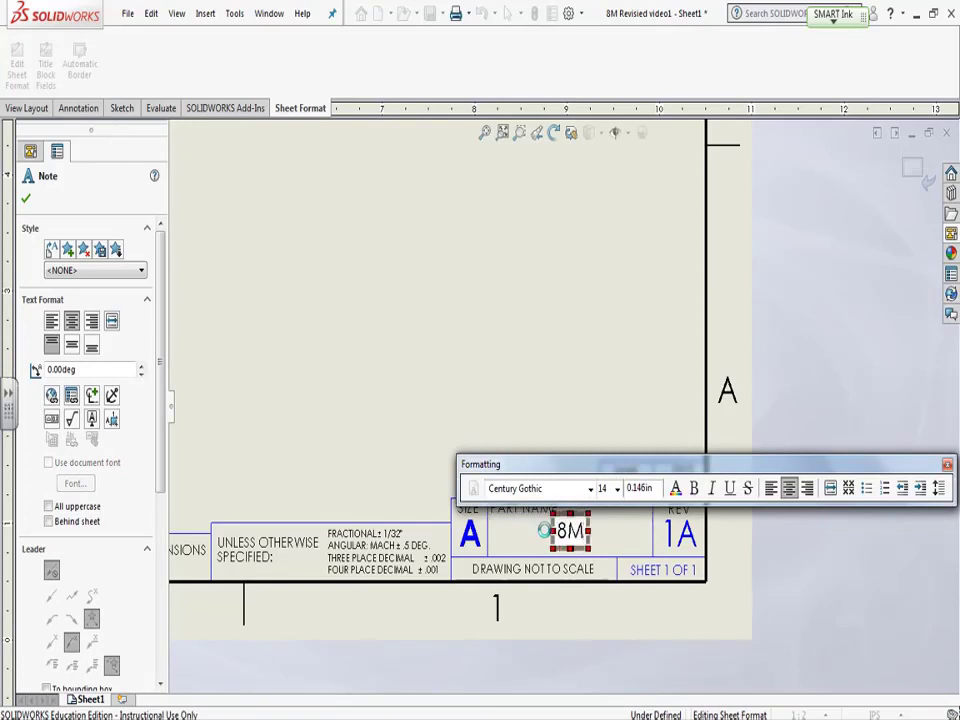
pyautogui.click(785, 372)
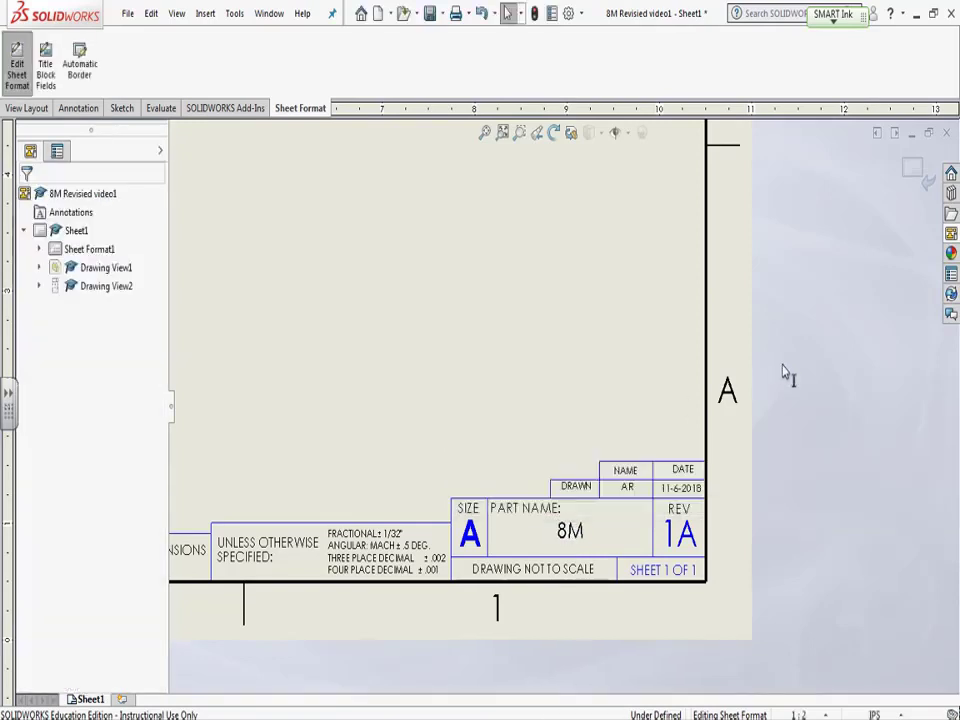
# Set the drawn date in the title block to 11-18-2019.
pyautogui.doubleClick(677, 490)
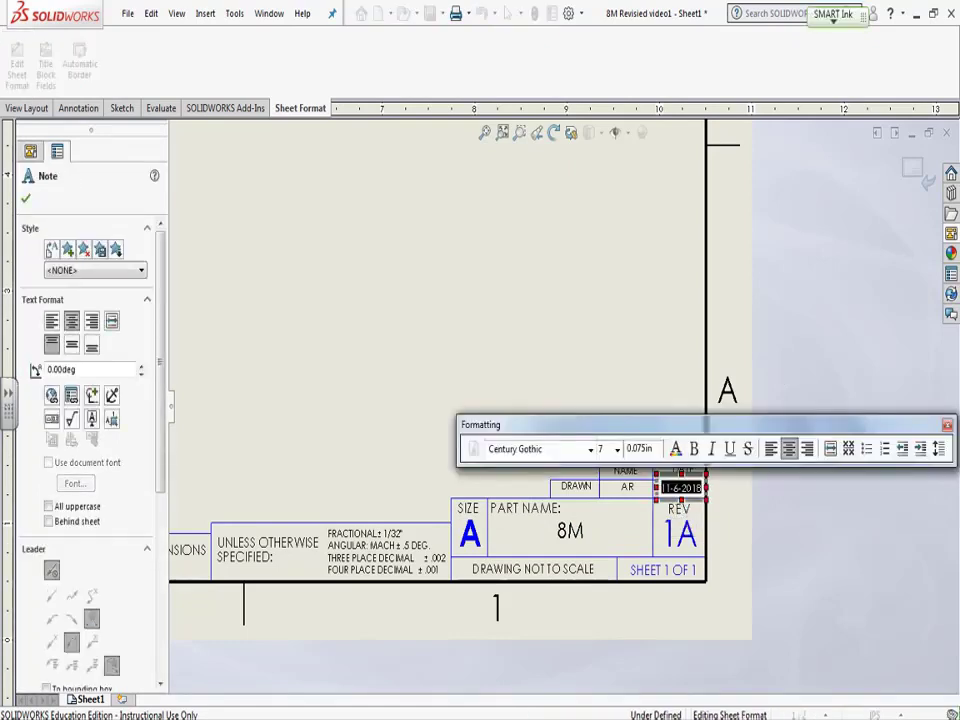
pyautogui.press('BackSpace')
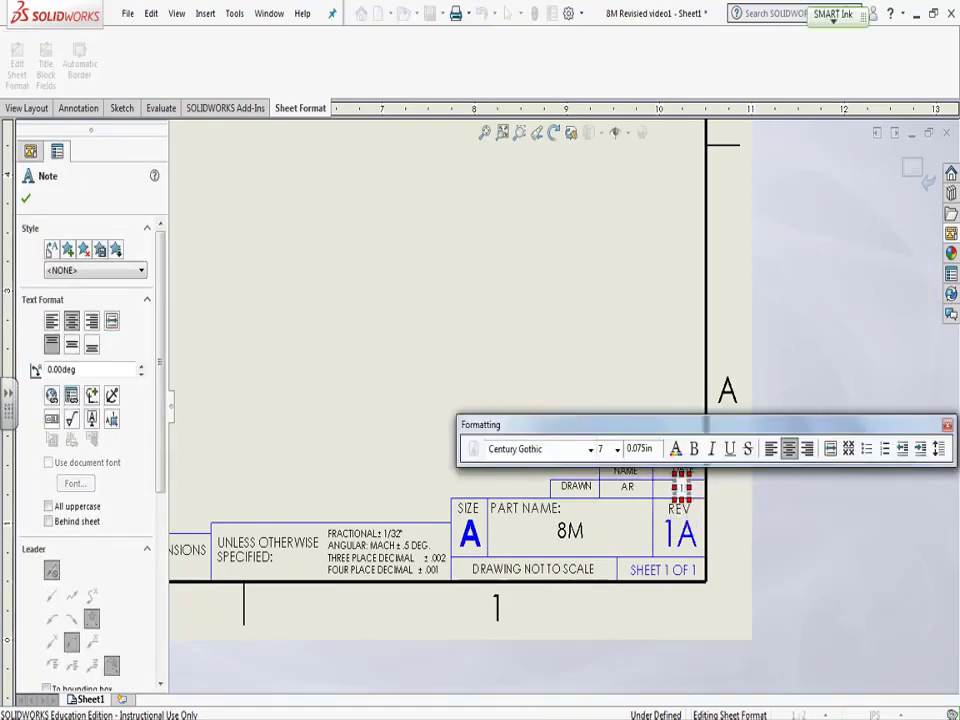
pyautogui.write('11-18-2019')
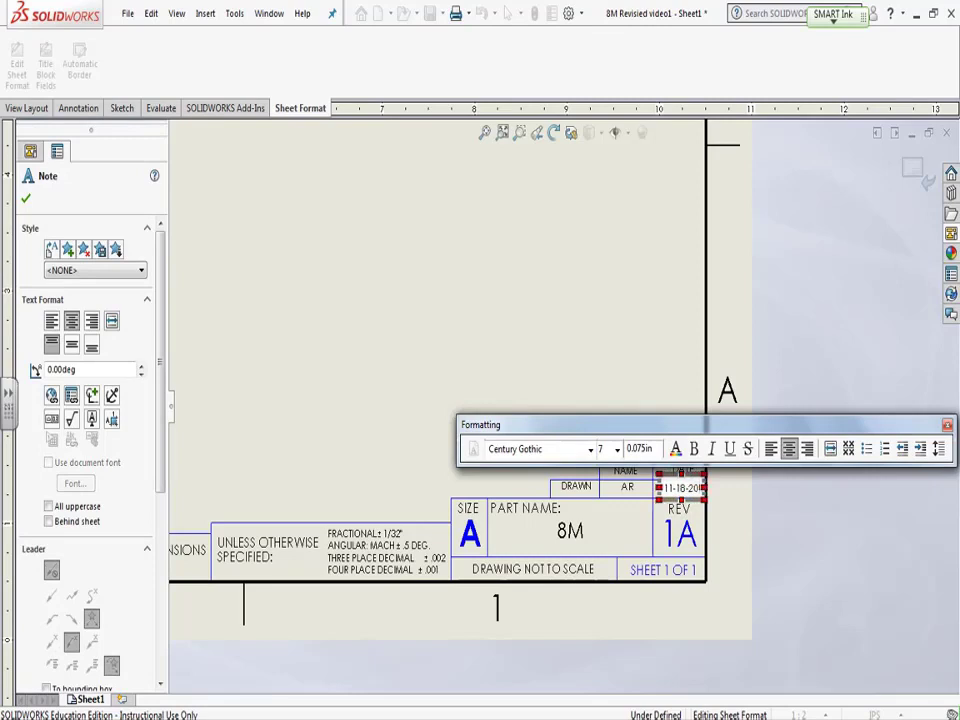
pyautogui.click(821, 336)
# Change the part name in the title block to MILLING INSPECTION PART #14.
pyautogui.click(570, 530)
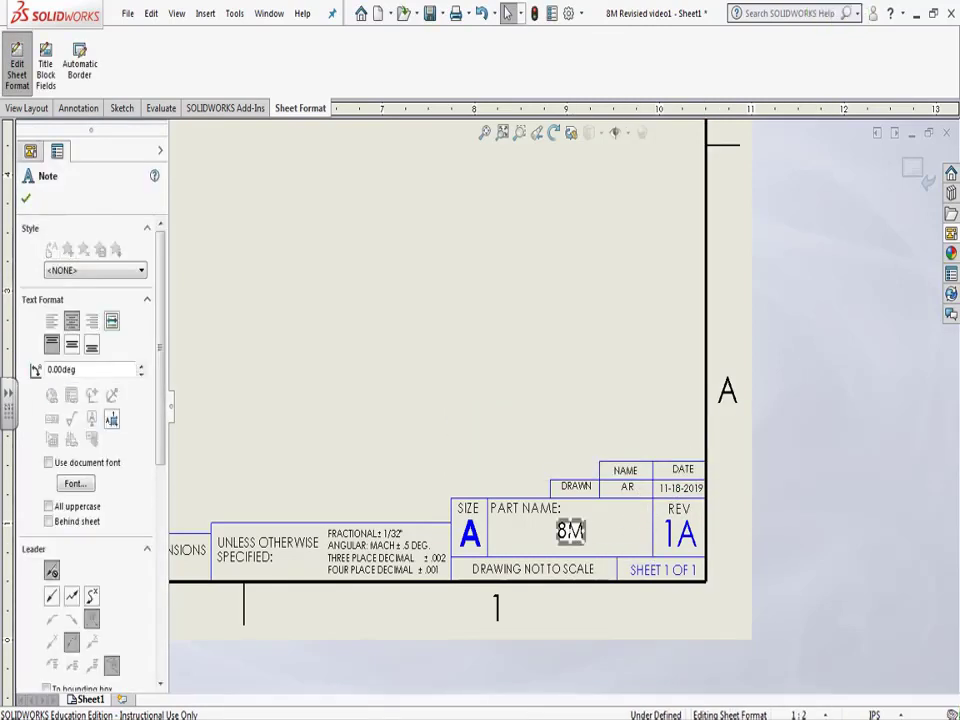
pyautogui.doubleClick(570, 530)
pyautogui.write('MILL')
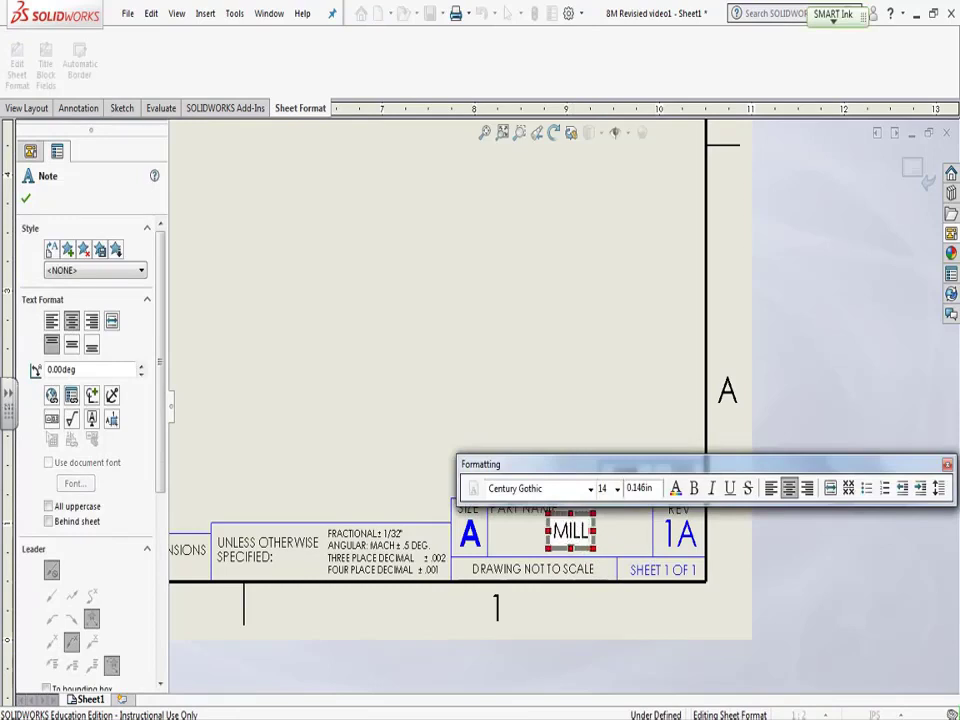
pyautogui.write('ING INSPC')
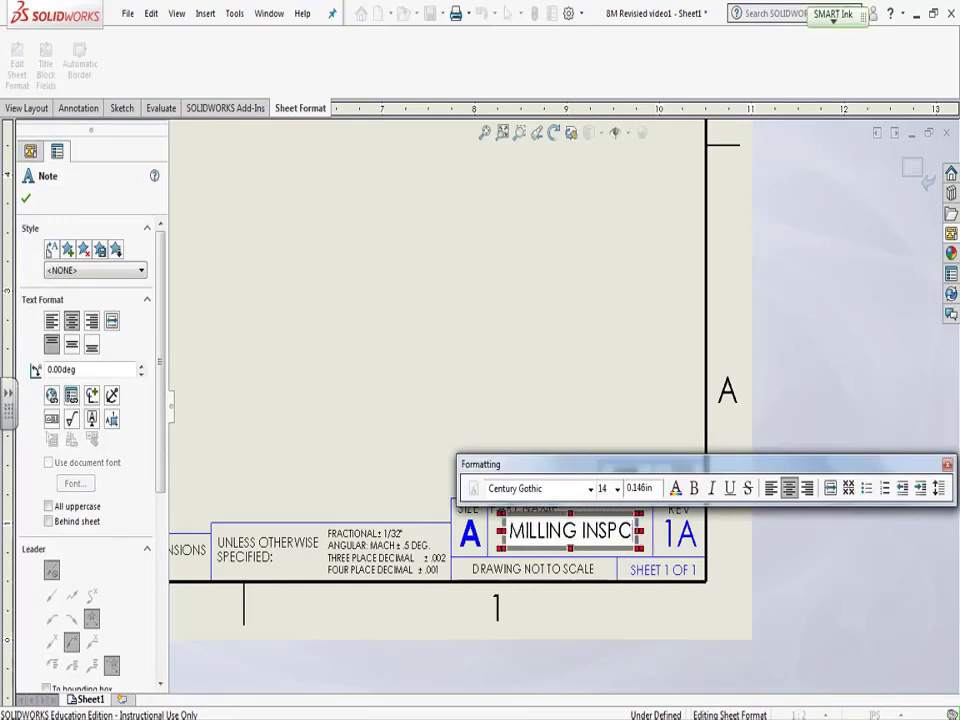
pyautogui.write('ET')
pyautogui.press('BackSpace')
pyautogui.press('BackSpace')
pyautogui.press('BackSpace')
pyautogui.write('ECTION')
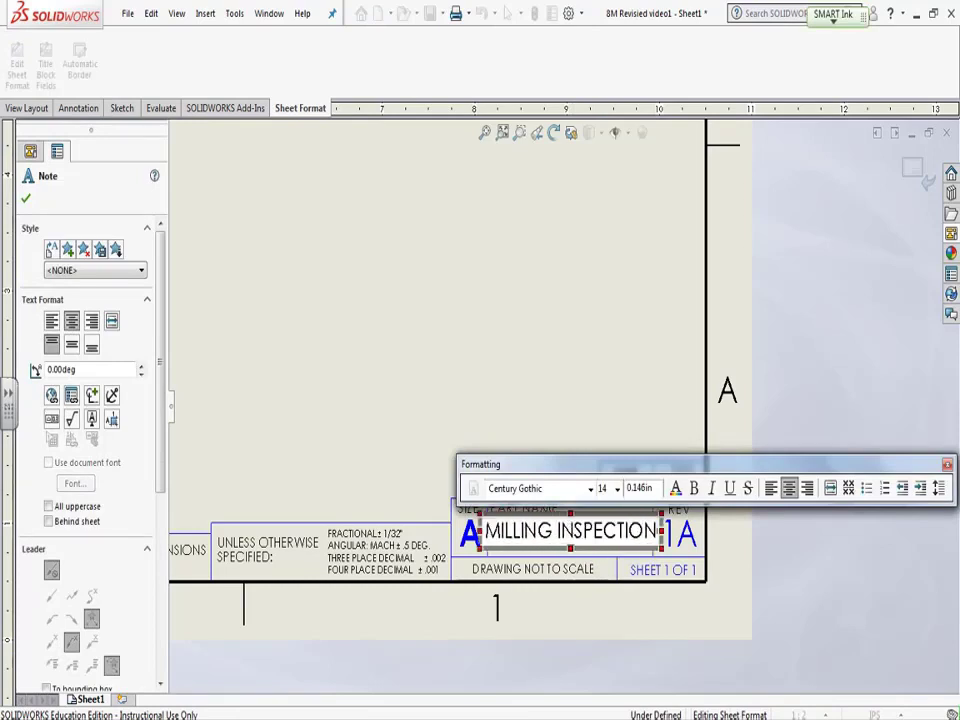
pyautogui.write(' PART #')
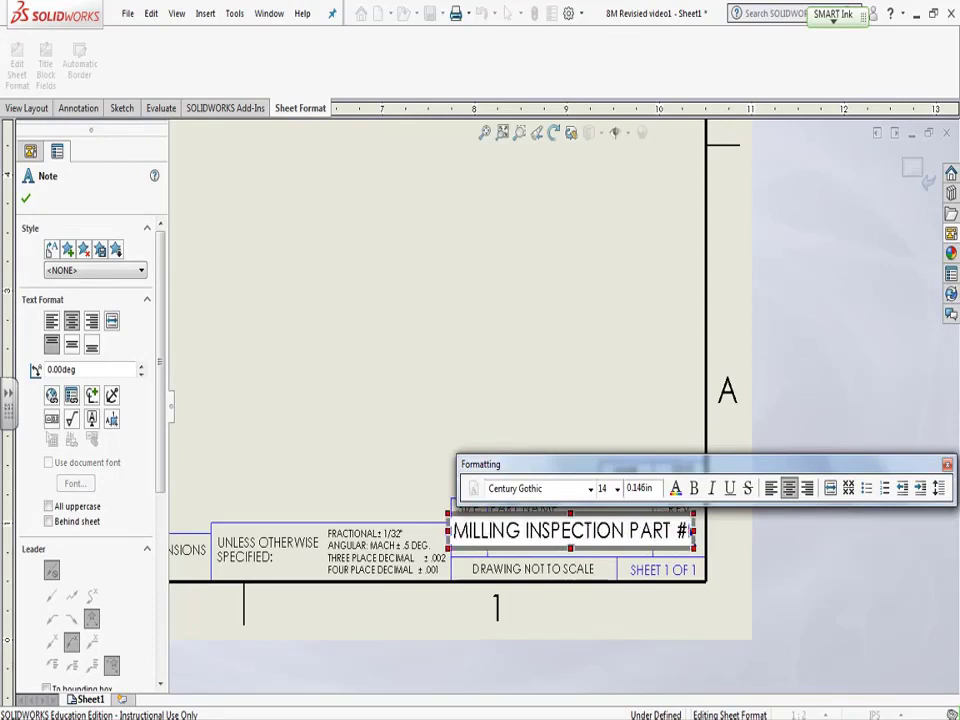
pyautogui.write('14')
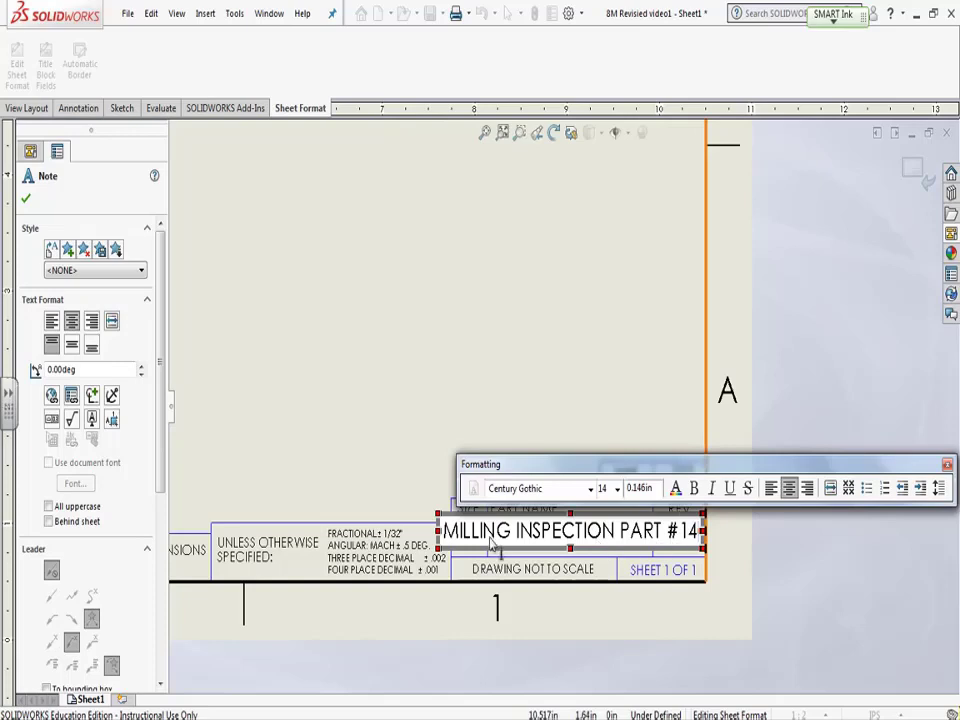
pyautogui.click(842, 326)
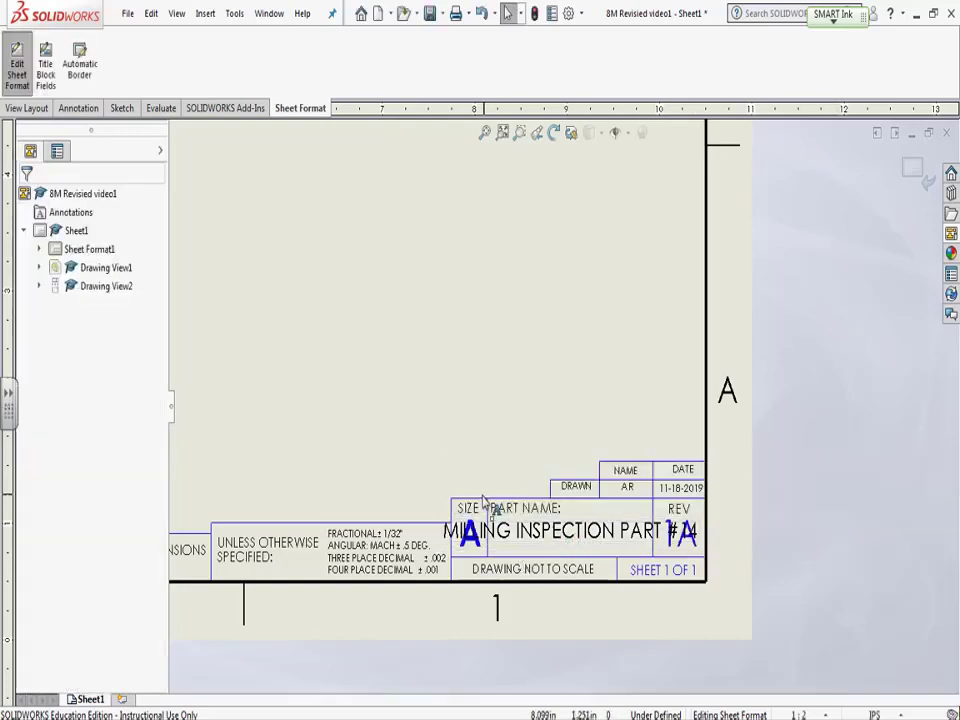
# Reduce the font size of the whole part name text to 8 so it fits inside its cell.
pyautogui.doubleClick(578, 535)
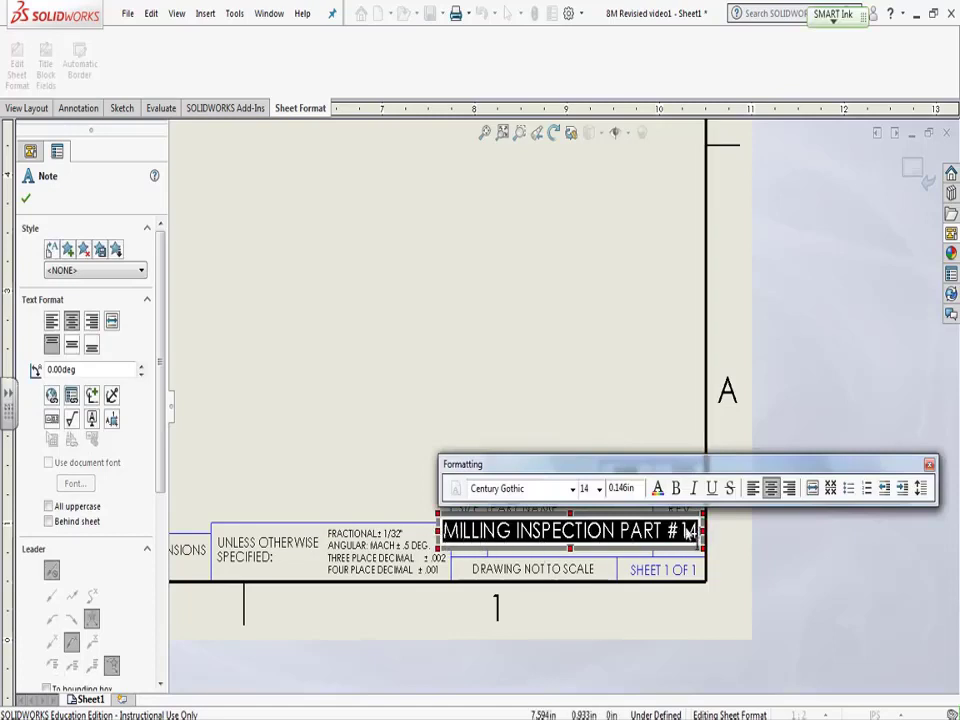
pyautogui.click(599, 489)
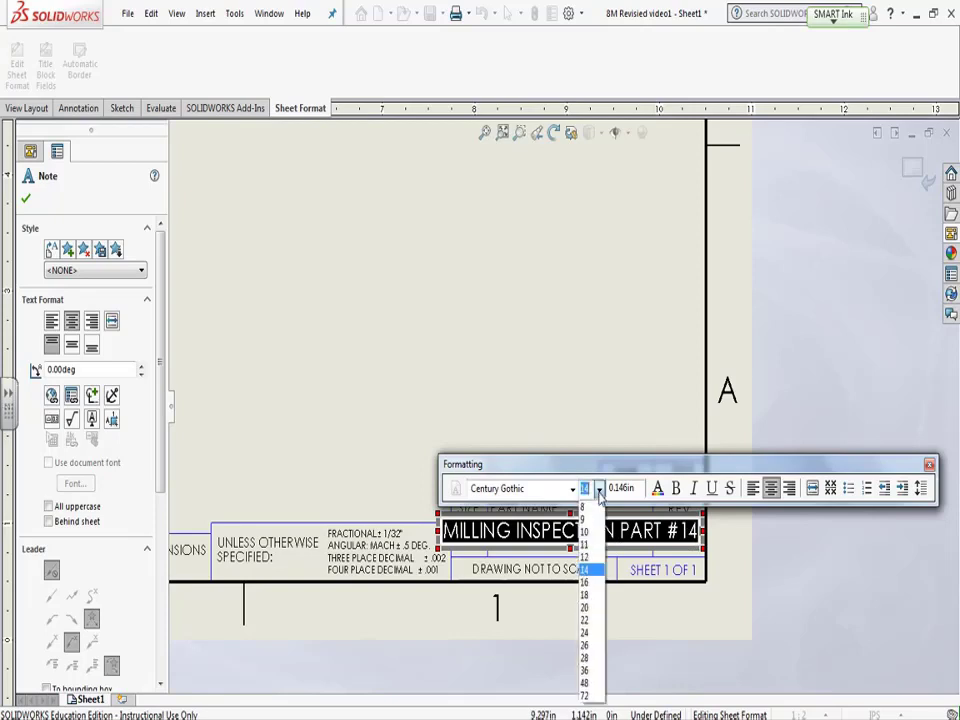
pyautogui.click(585, 532)
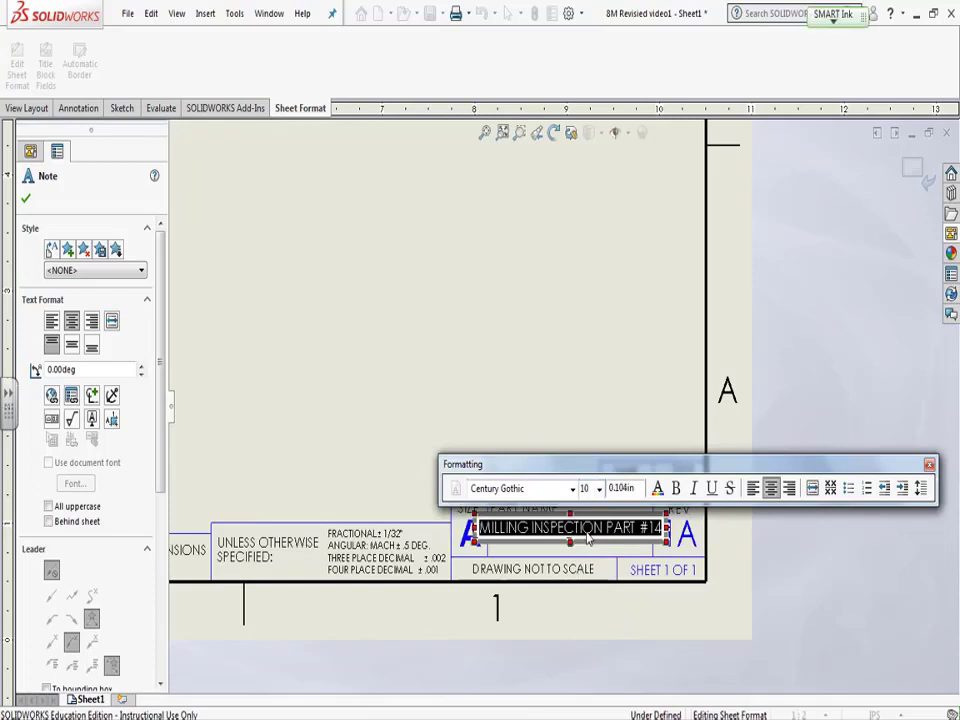
pyautogui.click(599, 489)
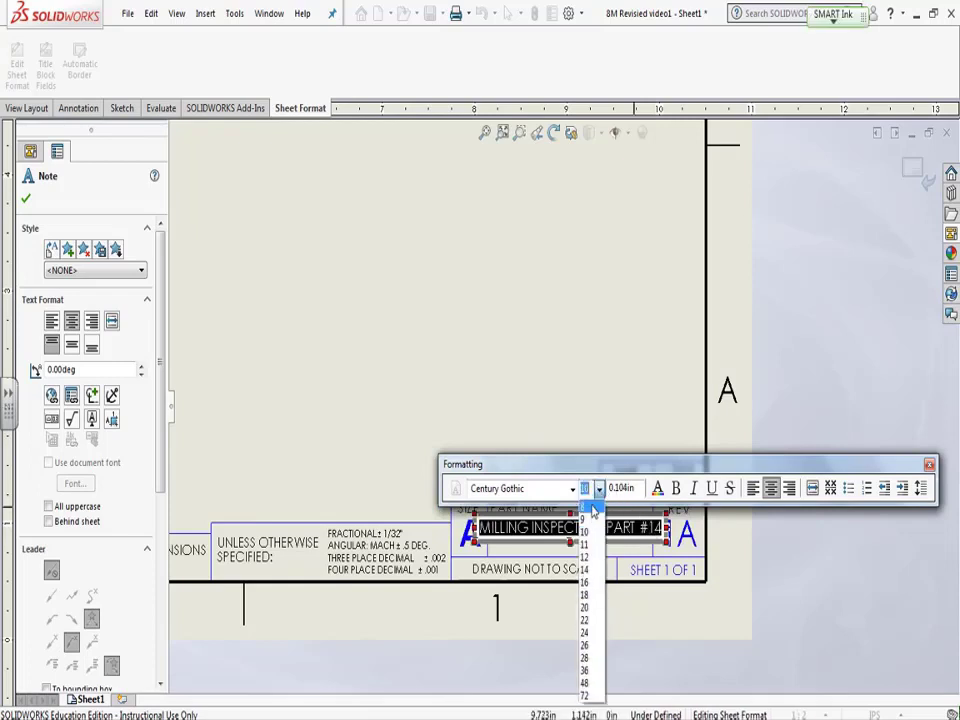
pyautogui.click(585, 505)
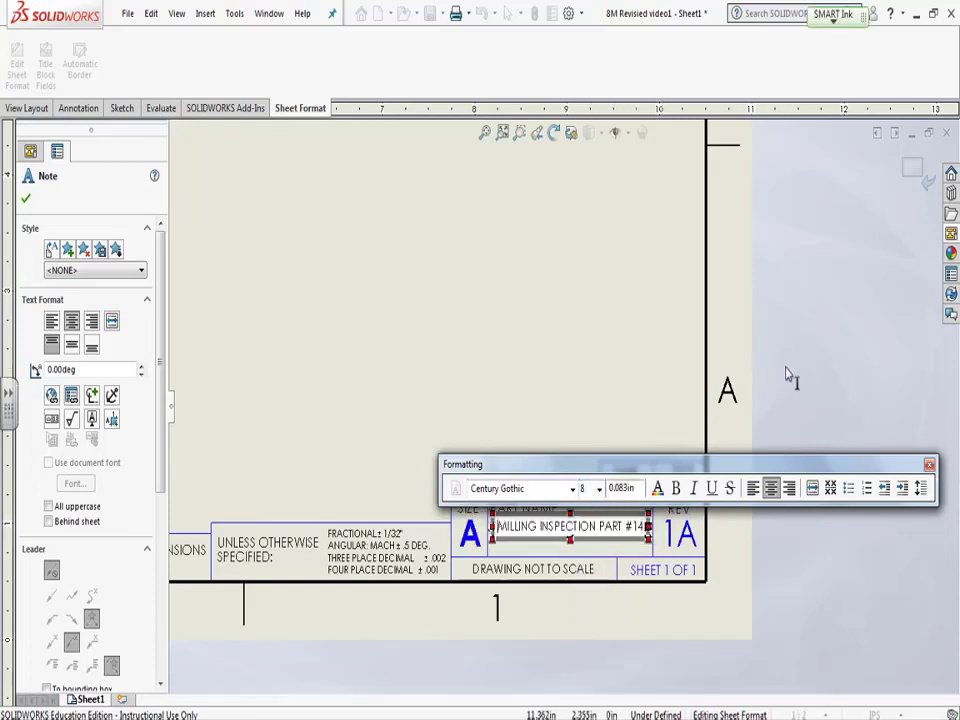
pyautogui.click(757, 572)
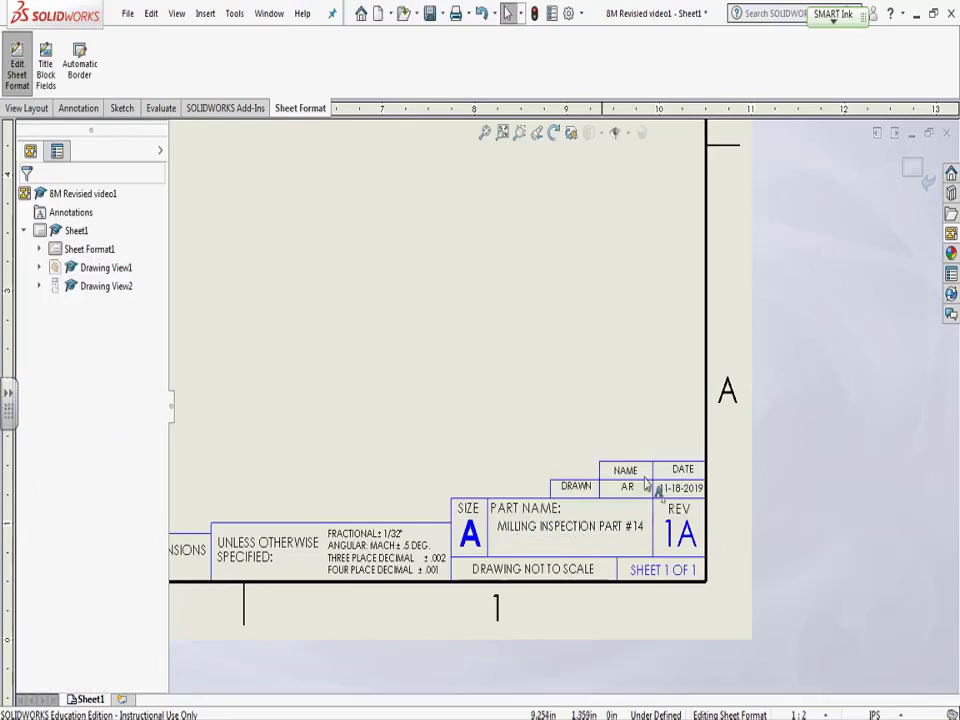
# Move the part name text slightly lower within its title block cell, clear of the PART NAME label.
pyautogui.doubleClick(567, 526)
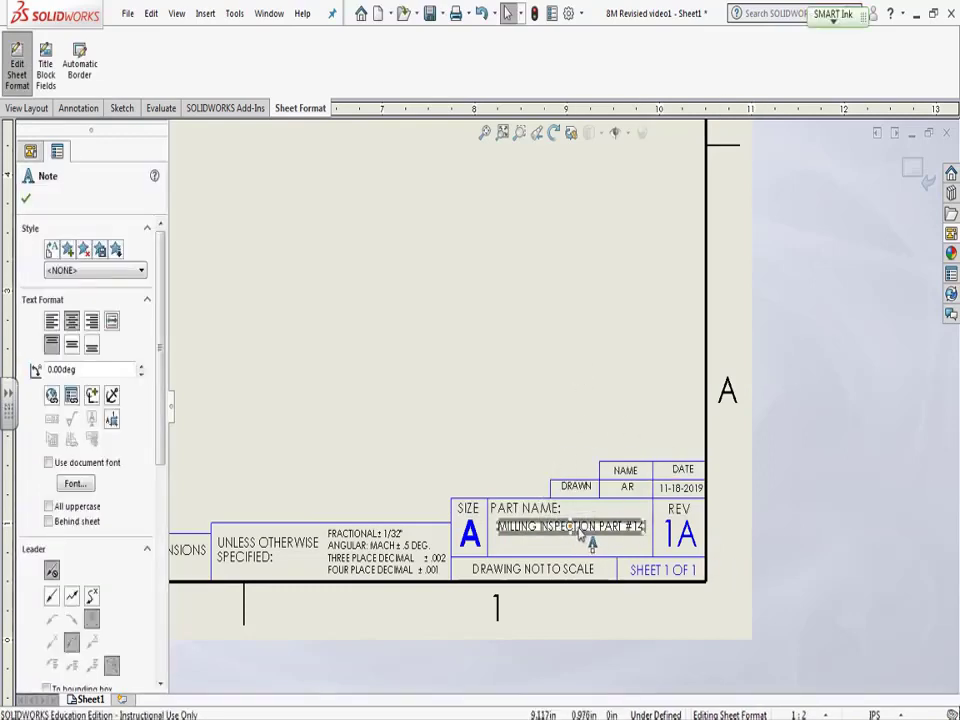
pyautogui.moveTo(570, 536)
pyautogui.mouseDown()
pyautogui.moveTo(595, 430)
pyautogui.moveTo(649, 531)
pyautogui.moveTo(567, 550)
pyautogui.moveTo(573, 539)
pyautogui.mouseUp()
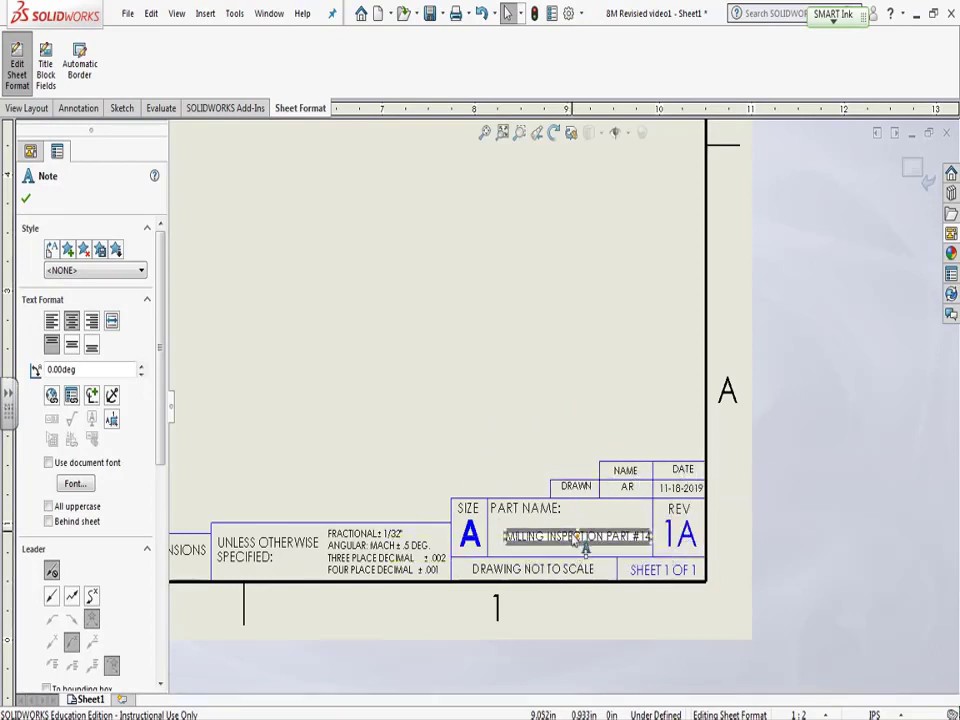
pyautogui.click(553, 375)
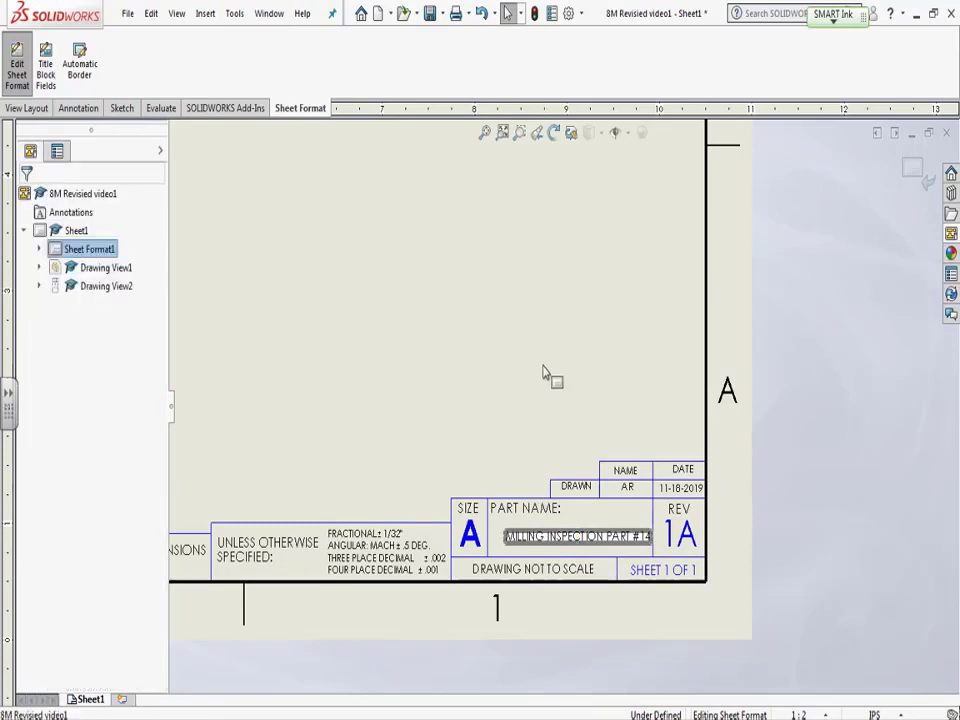
pyautogui.click(575, 538)
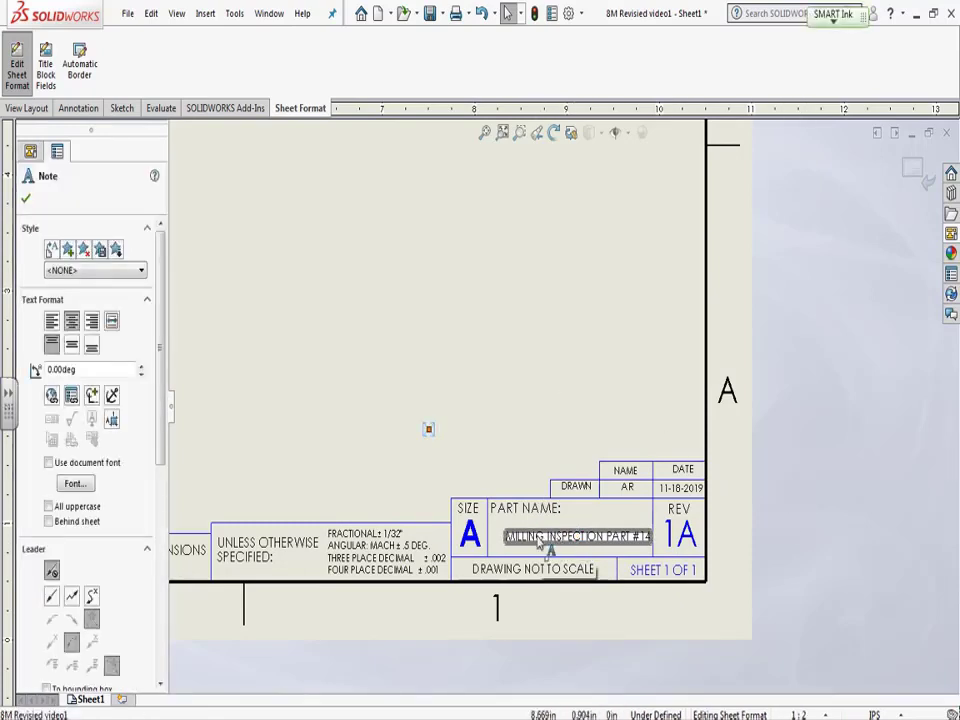
pyautogui.doubleClick(540, 538)
pyautogui.click(563, 437)
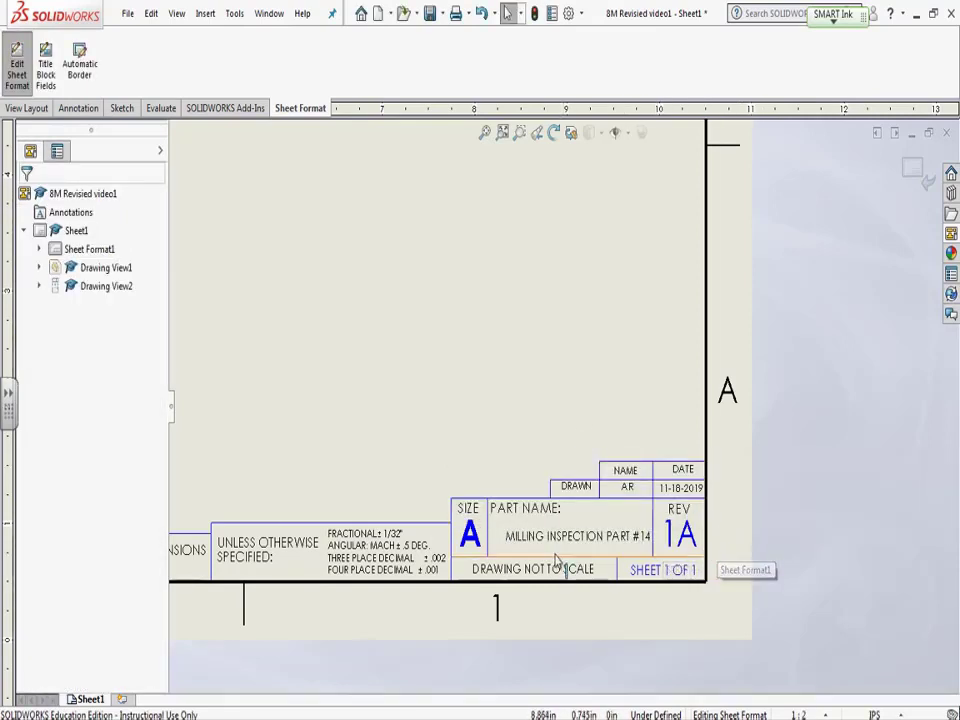
# Change the three place decimal tolerance in the title block's tolerance note to ± .005.
pyautogui.doubleClick(418, 556)
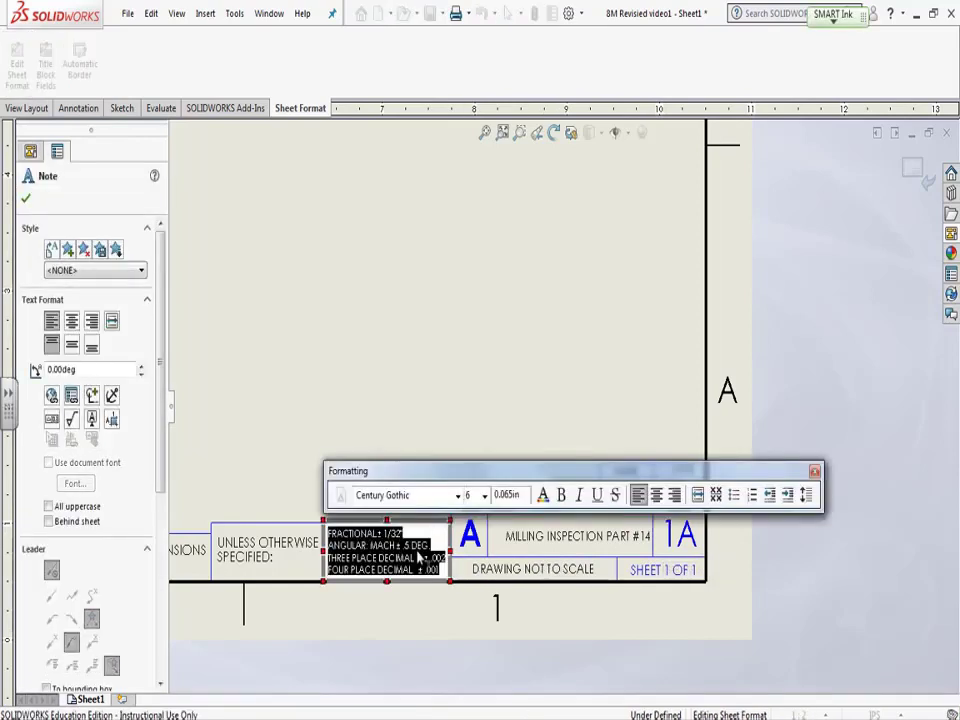
pyautogui.click(437, 571)
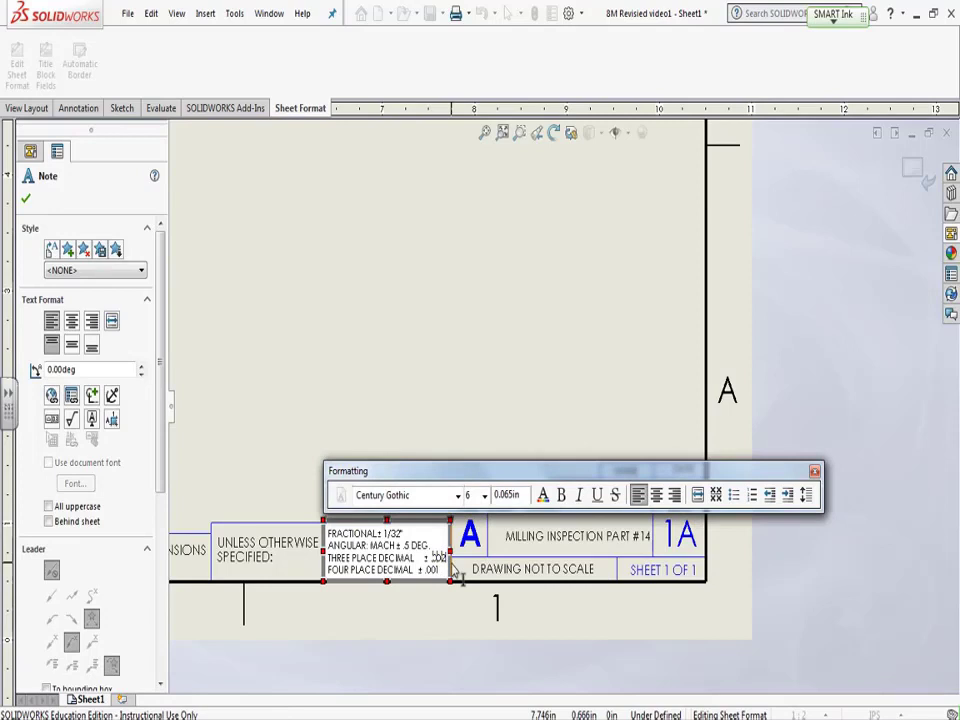
pyautogui.write('5')
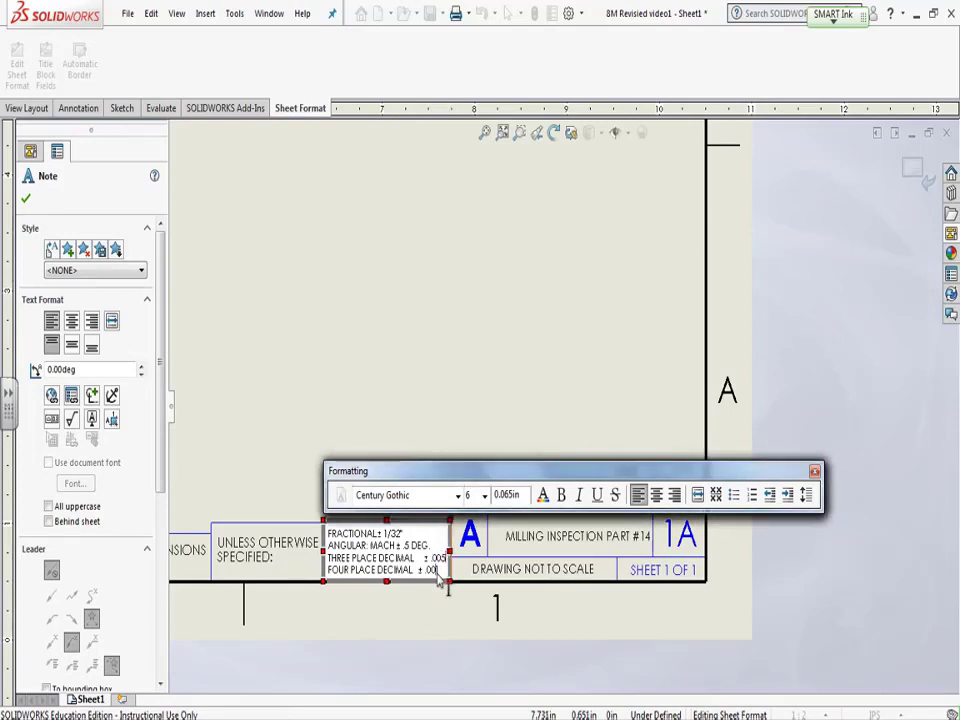
pyautogui.click(516, 375)
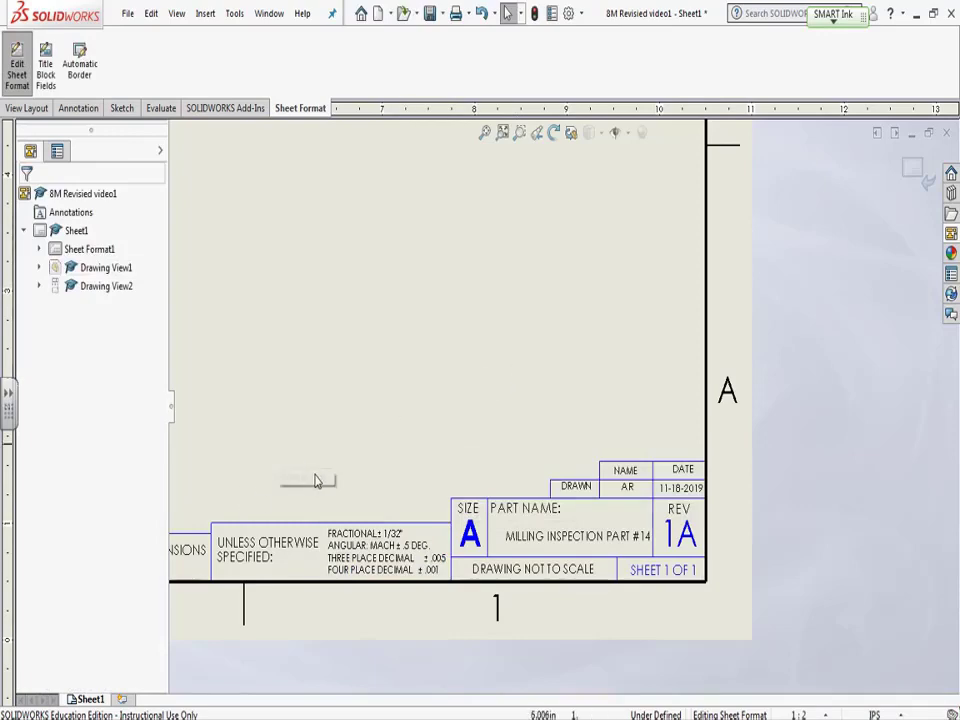
# Add a note reading ALUMINUM in the MATERIAL cell of the title block.
pyautogui.scroll(2, 321, 467)
pyautogui.scroll(-3, 274, 407)
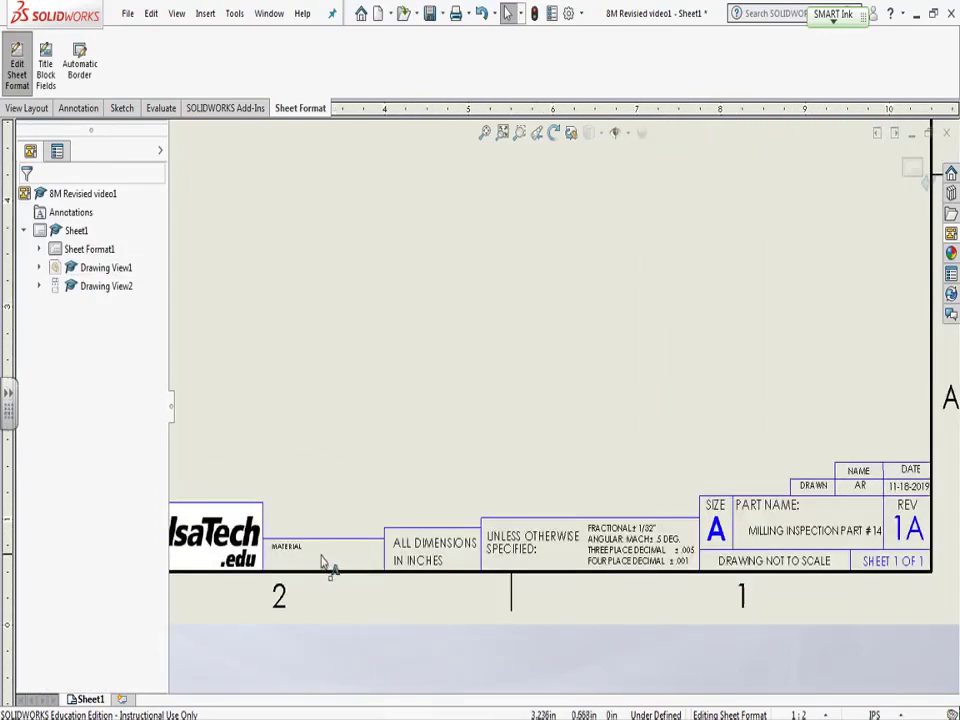
pyautogui.press('Escape')
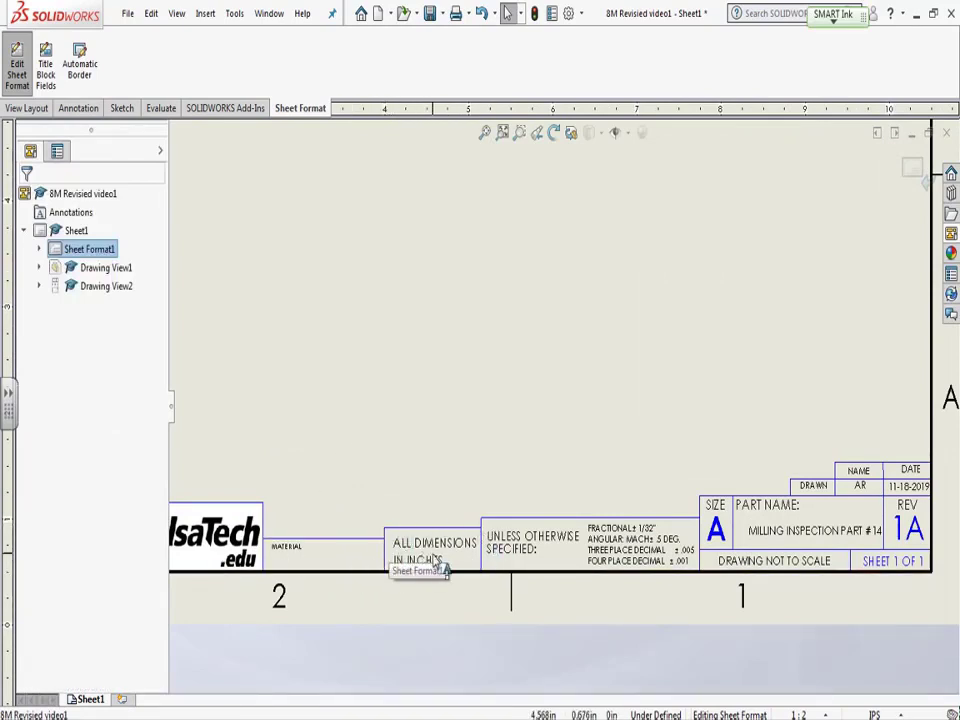
pyautogui.click(322, 562)
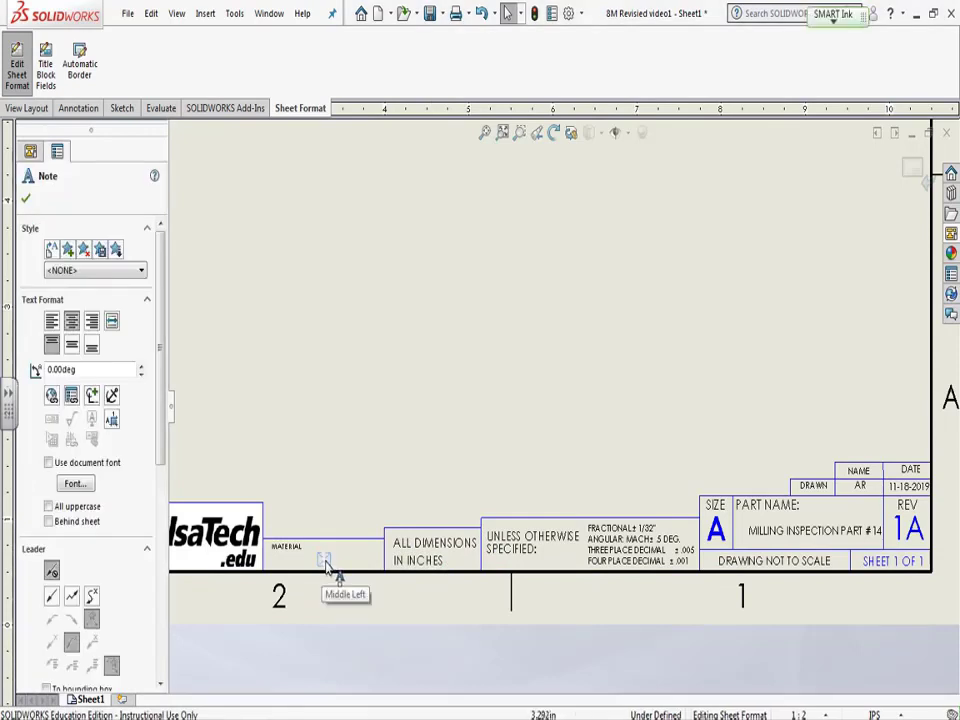
pyautogui.press('Escape')
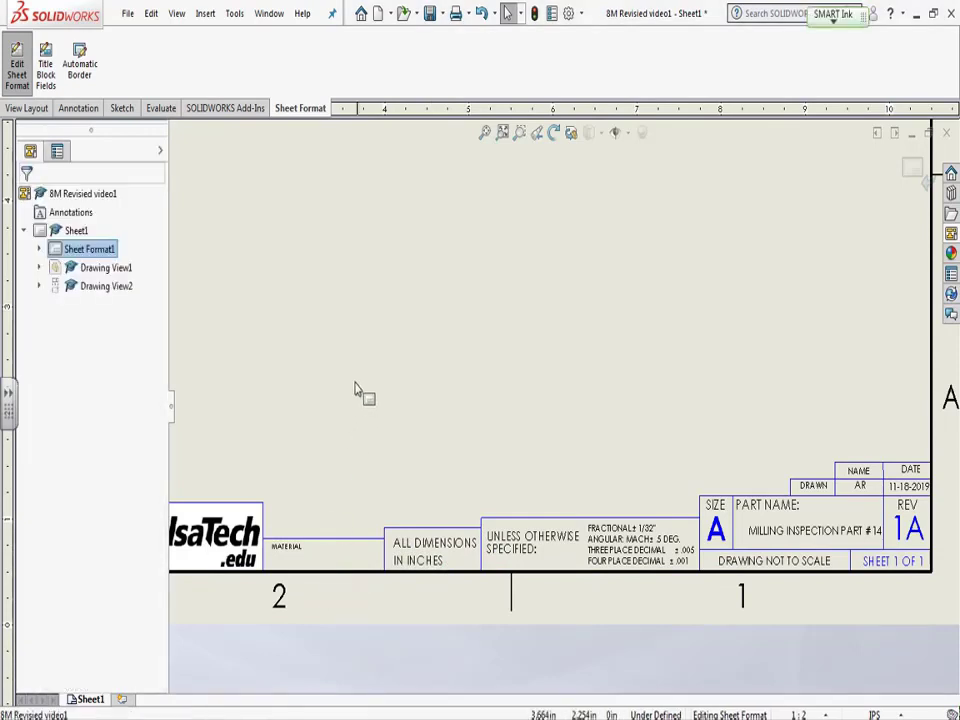
pyautogui.click(324, 562)
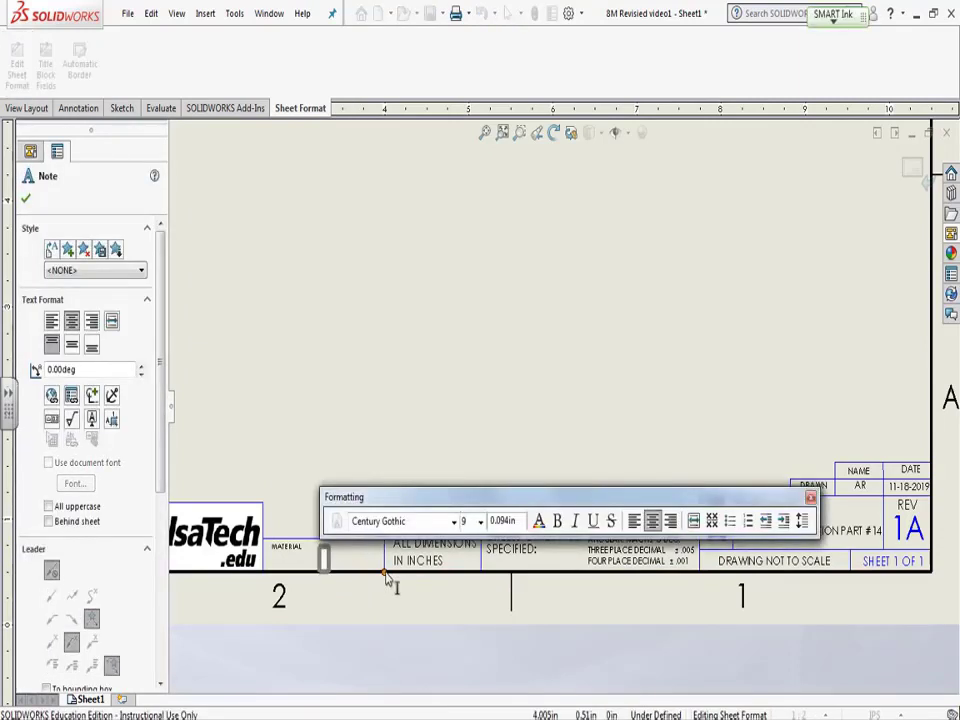
pyautogui.write('ALU')
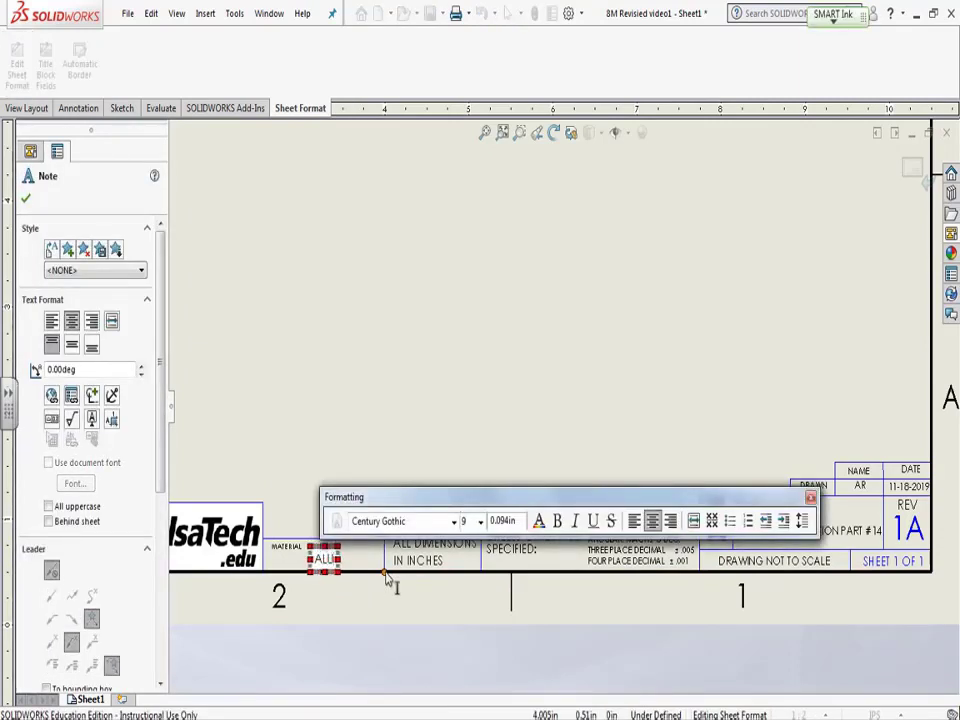
pyautogui.write('MINUM')
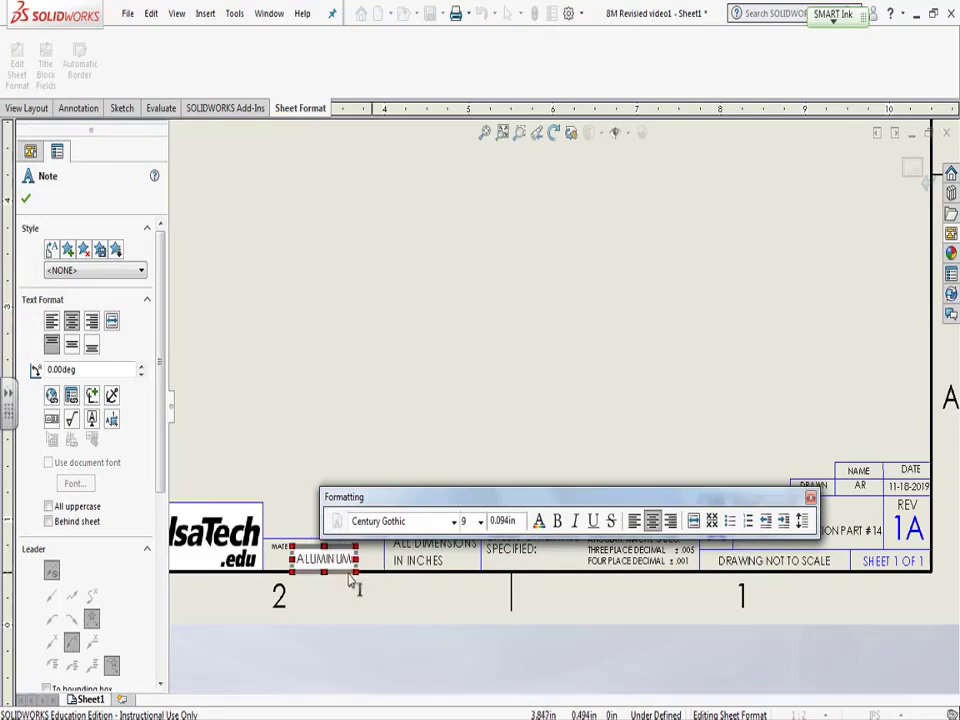
pyautogui.click(367, 340)
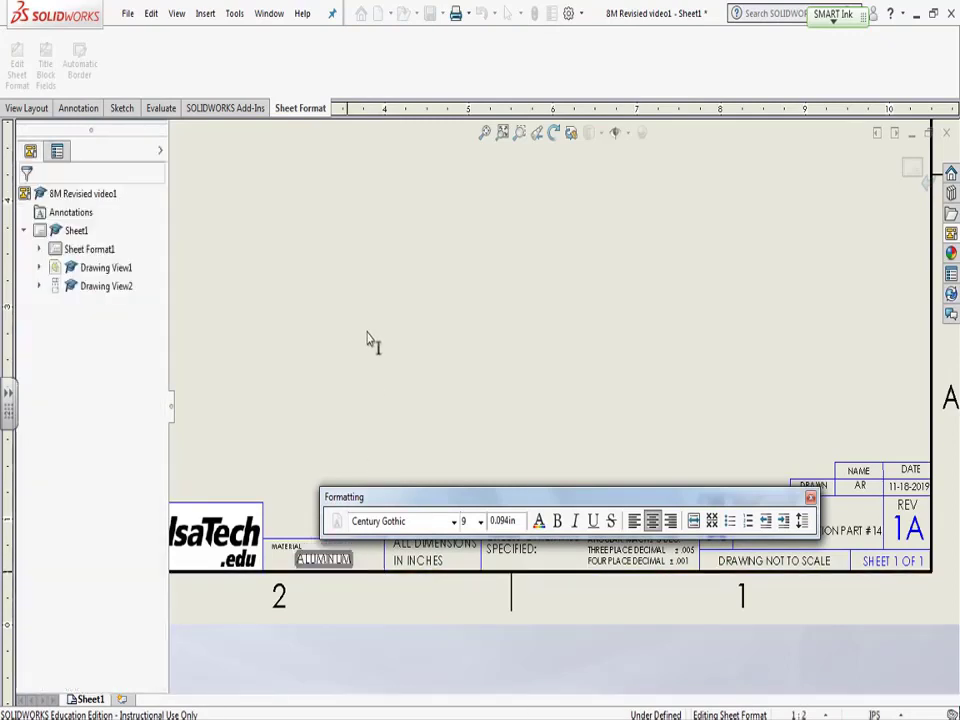
pyautogui.click(340, 560)
pyautogui.click(461, 381)
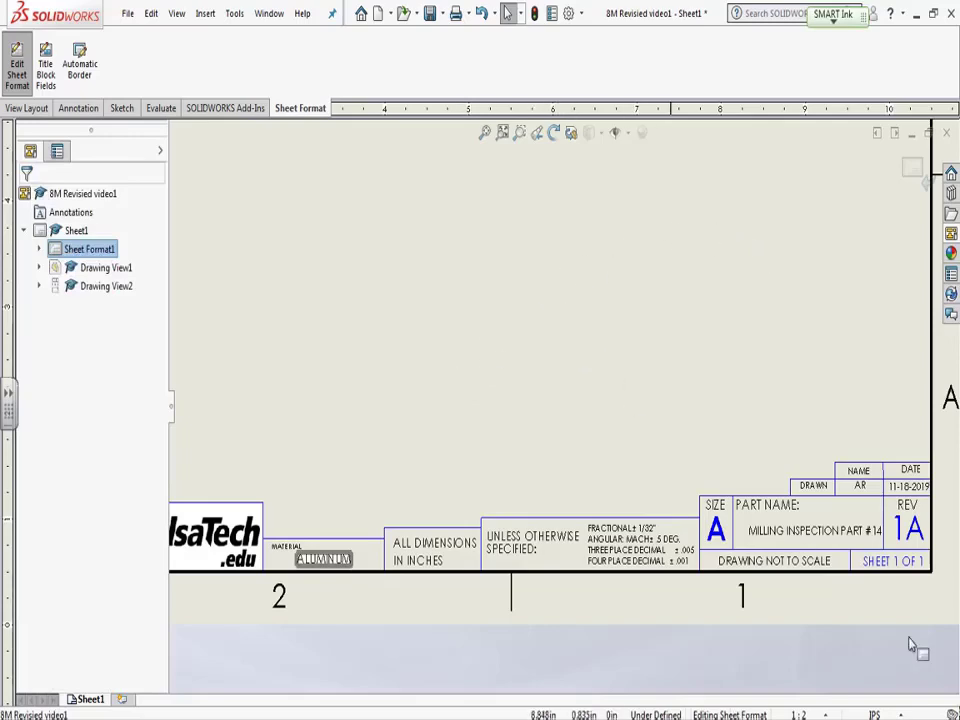
# Examine the completed title block up close and on the full sheet, and check the ALUMINUM material note.
pyautogui.moveTo(911, 647); pyautogui.dragTo(761, 514, button='middle')
pyautogui.scroll(-2, 740, 500)
pyautogui.scroll(-3, 712, 479)
pyautogui.moveTo(298, 242); pyautogui.dragTo(364, 283, button='middle')
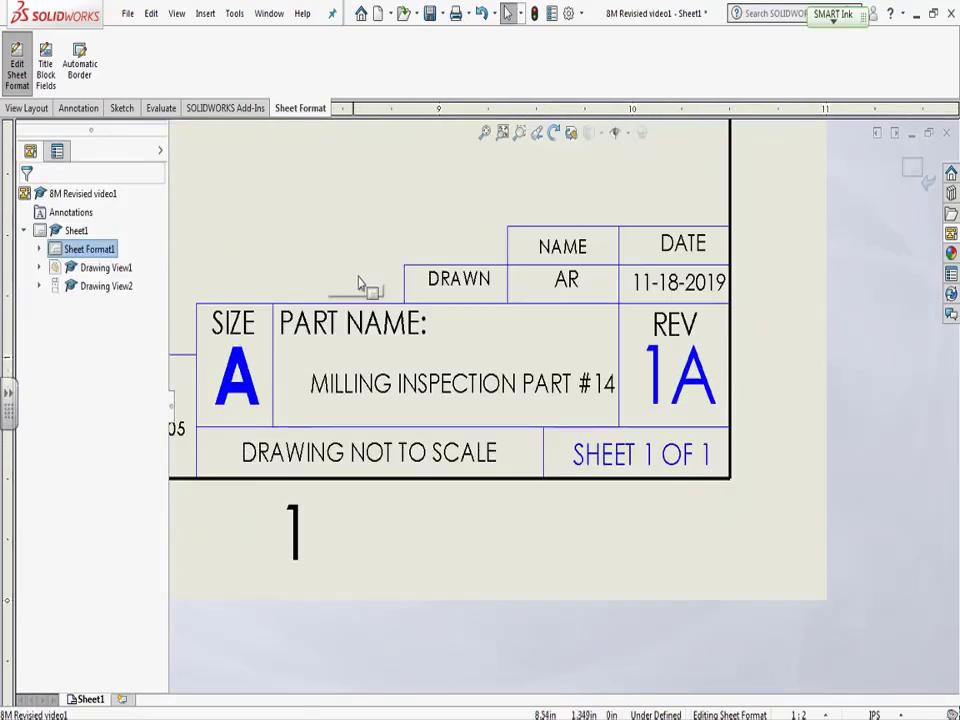
pyautogui.click(503, 133)
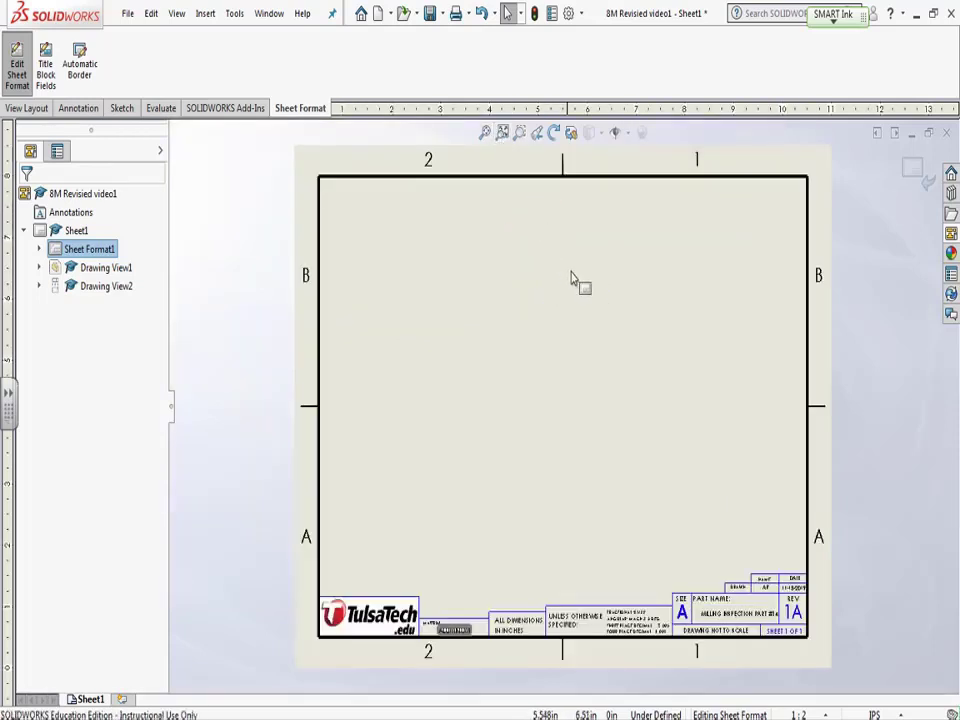
pyautogui.click(486, 134)
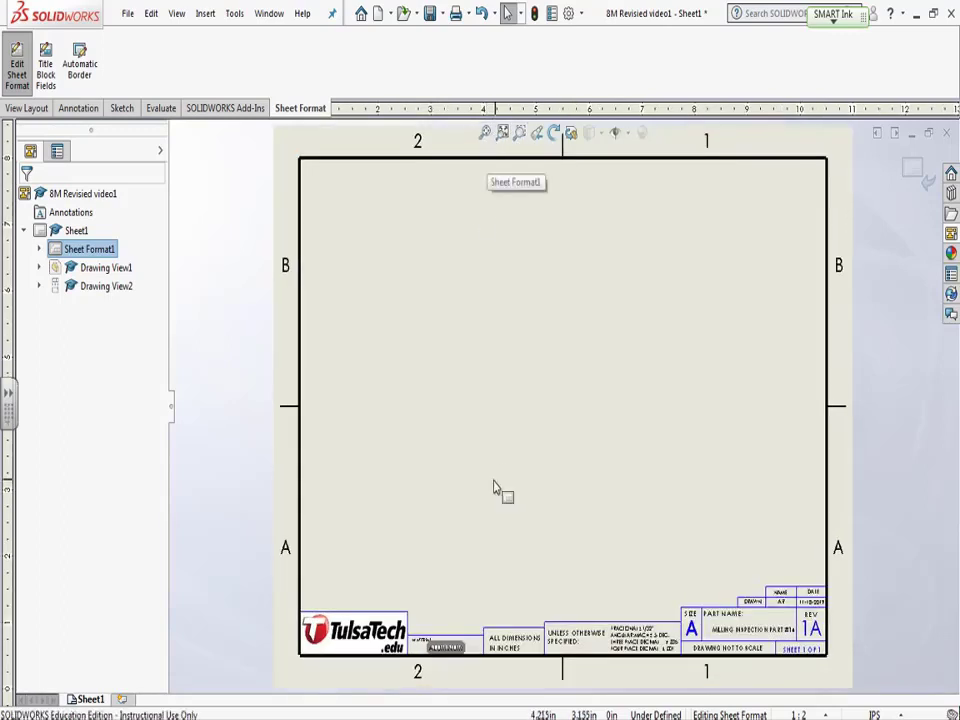
pyautogui.click(453, 651)
pyautogui.doubleClick(455, 650)
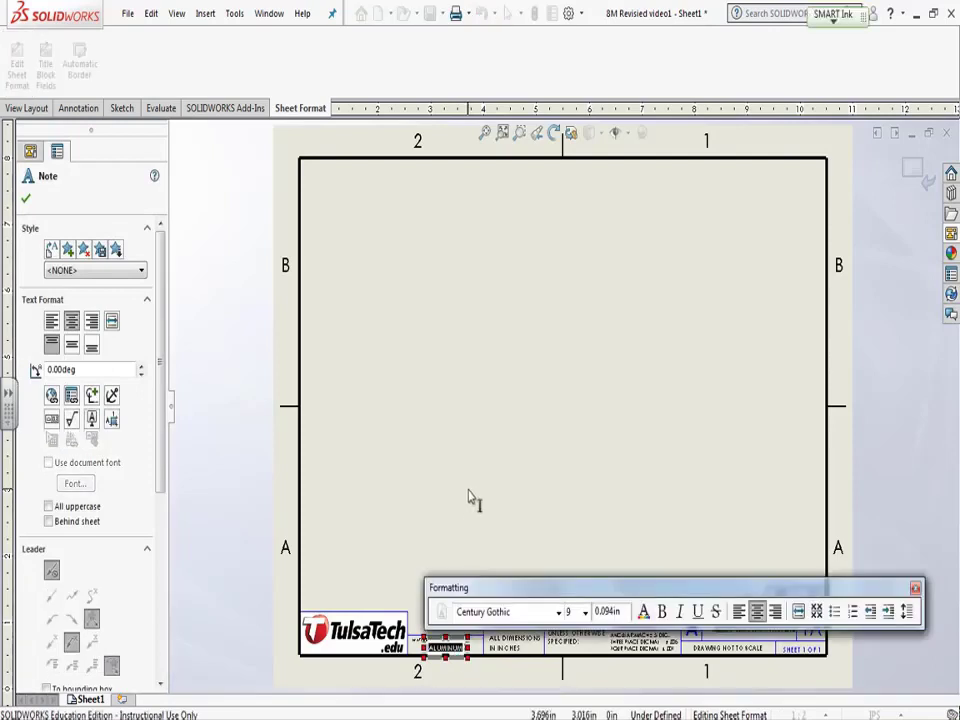
pyautogui.click(470, 497)
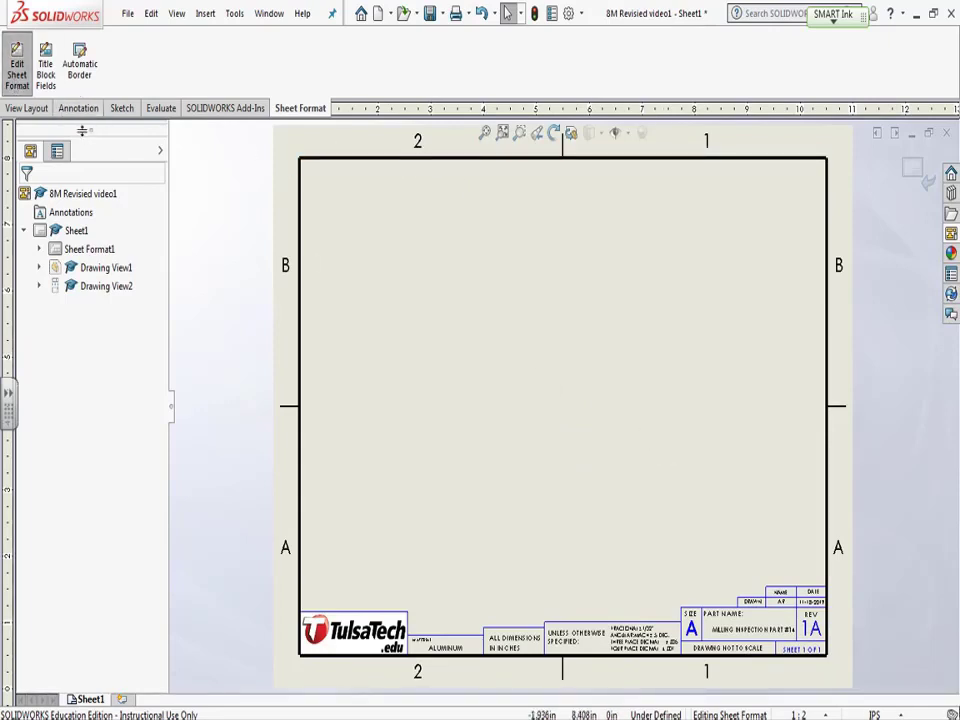
# Leave sheet format editing and return to the drawing sheet with its views and dimensions.
pyautogui.click(17, 64)
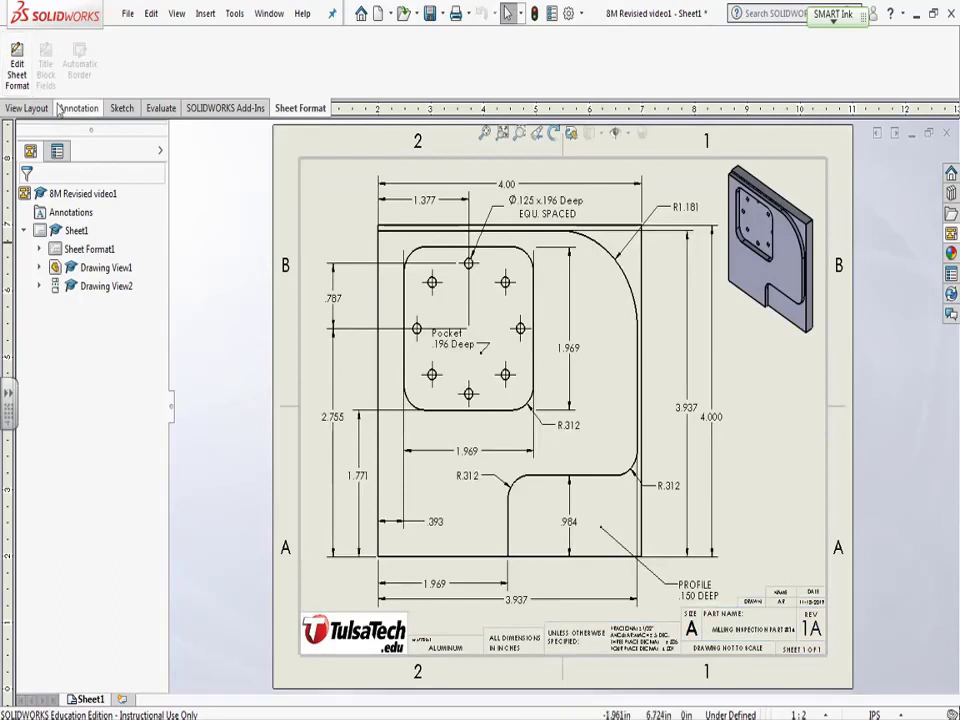
pyautogui.click(17, 66)
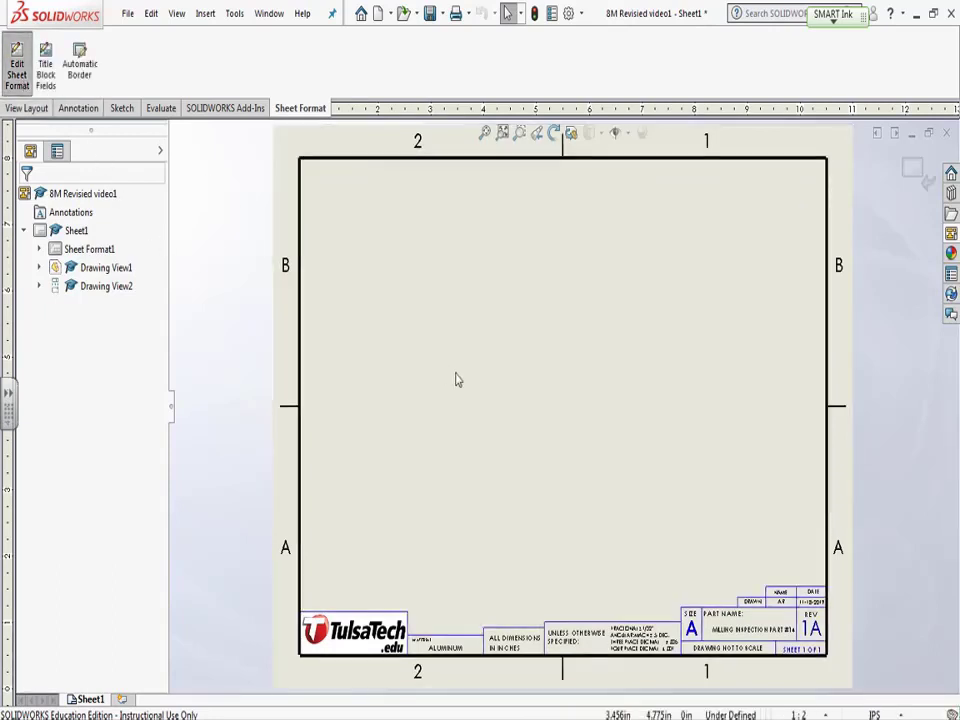
pyautogui.click(17, 64)
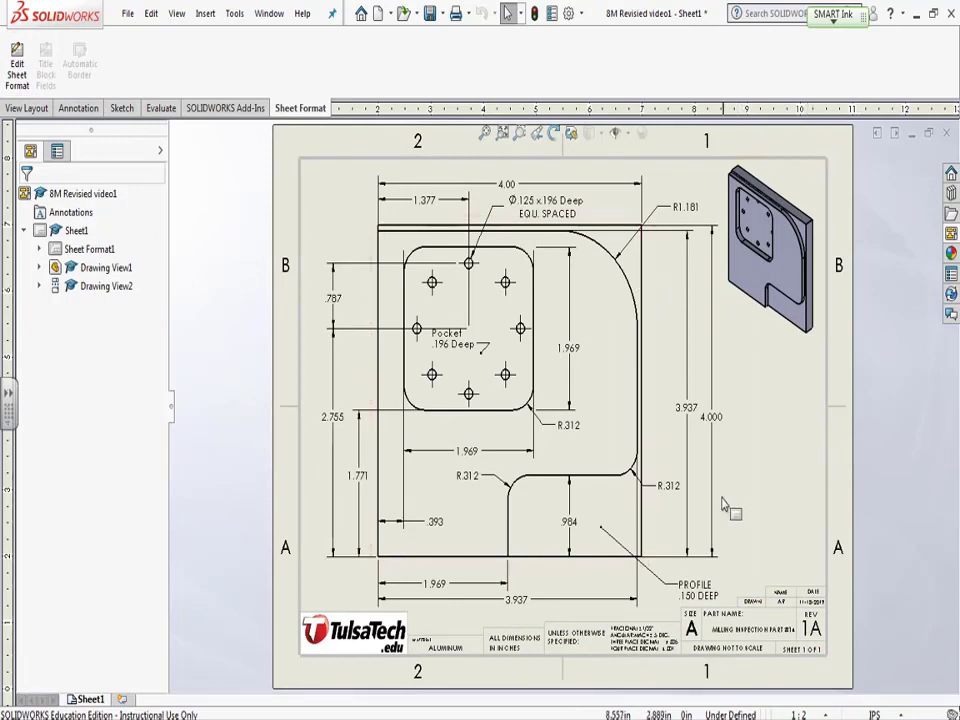
# Save the drawing to the Desktop as a SOLIDWORKS drawing file named 8M.
pyautogui.click(128, 22)
pyautogui.click(171, 149)
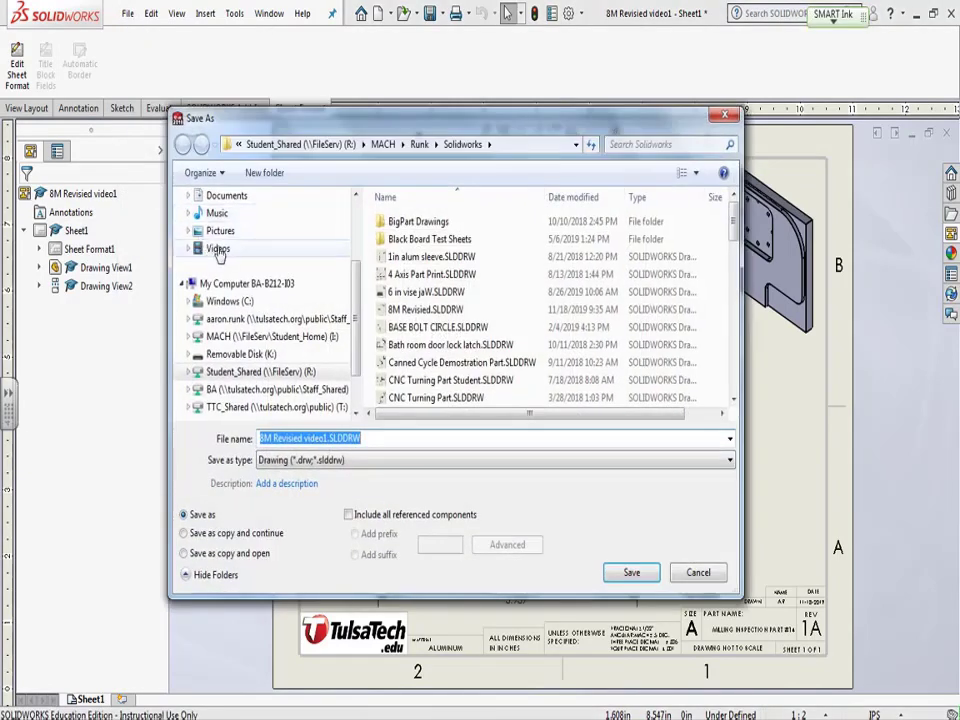
pyautogui.click(218, 245)
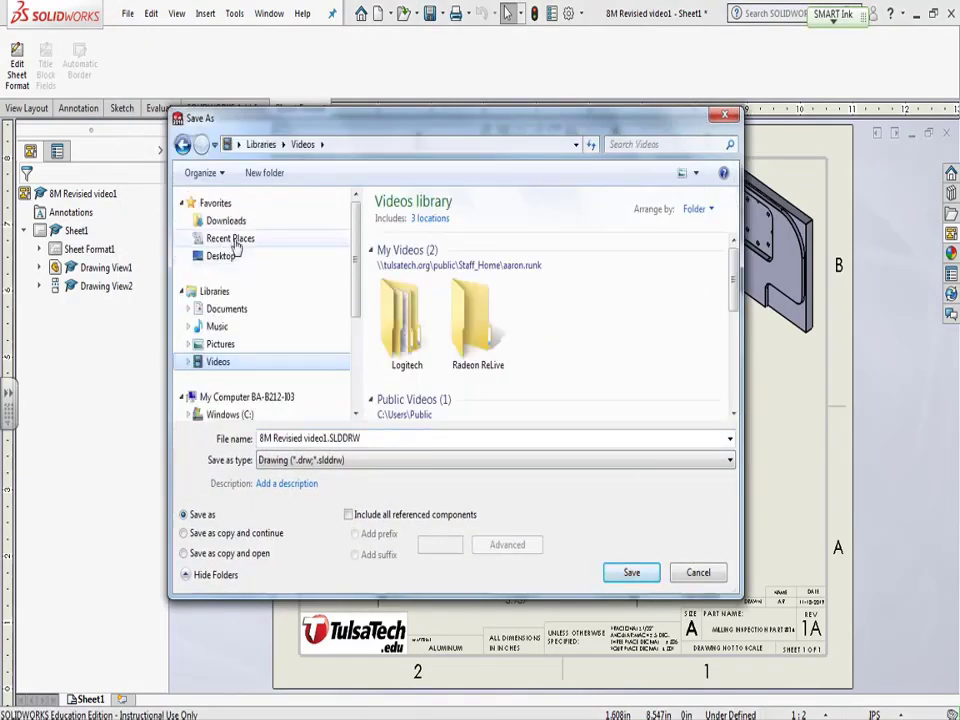
pyautogui.click(230, 240)
pyautogui.click(222, 257)
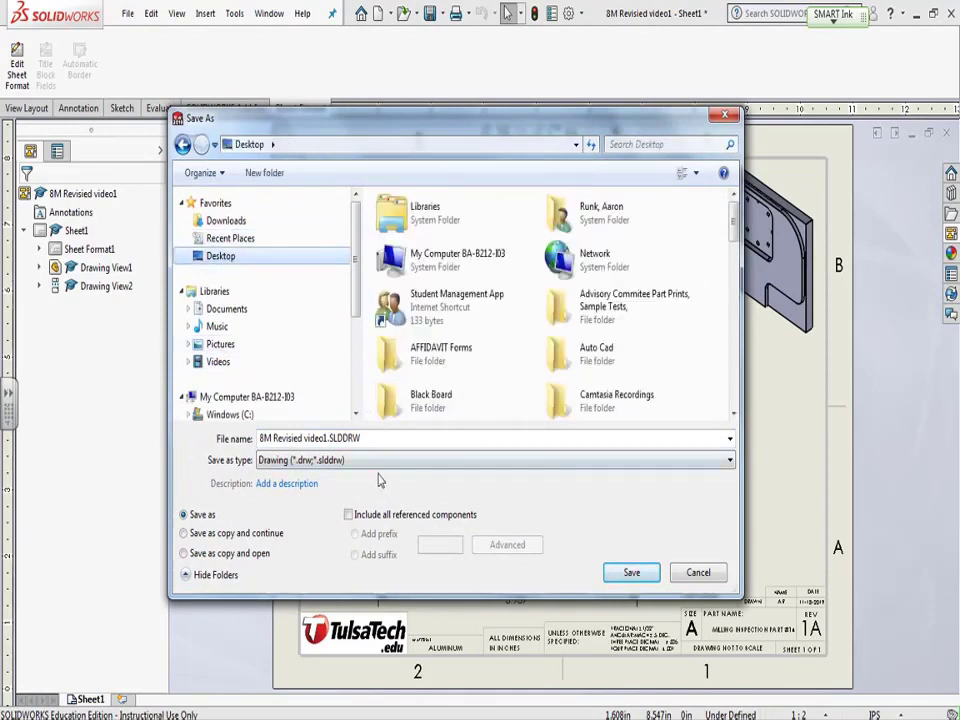
pyautogui.click(330, 438)
pyautogui.moveTo(330, 438); pyautogui.dragTo(284, 441)
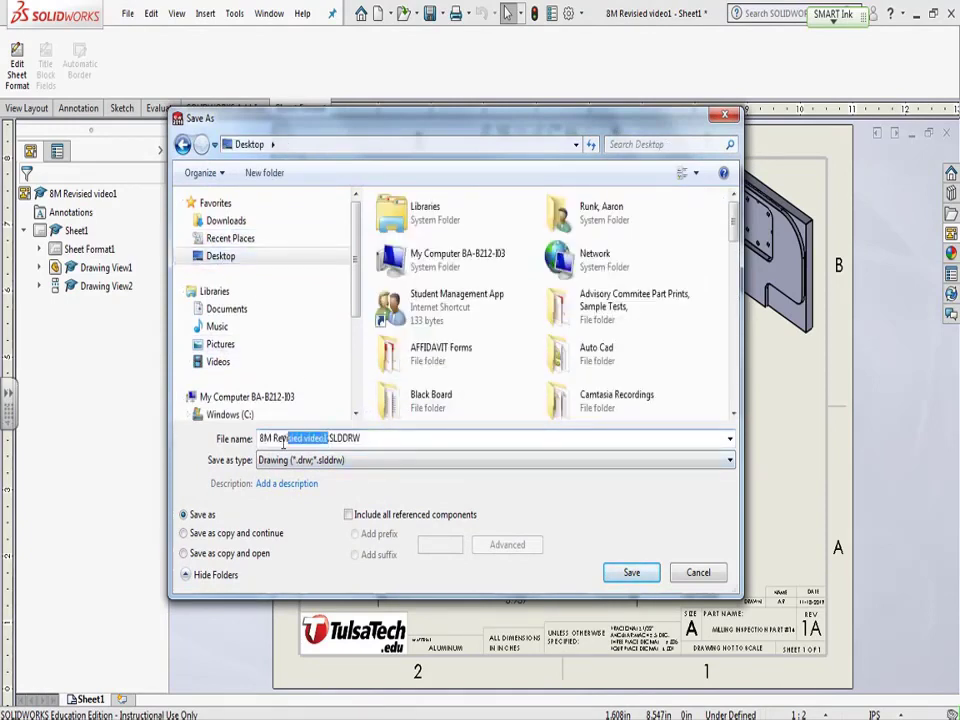
pyautogui.press('BackSpace')
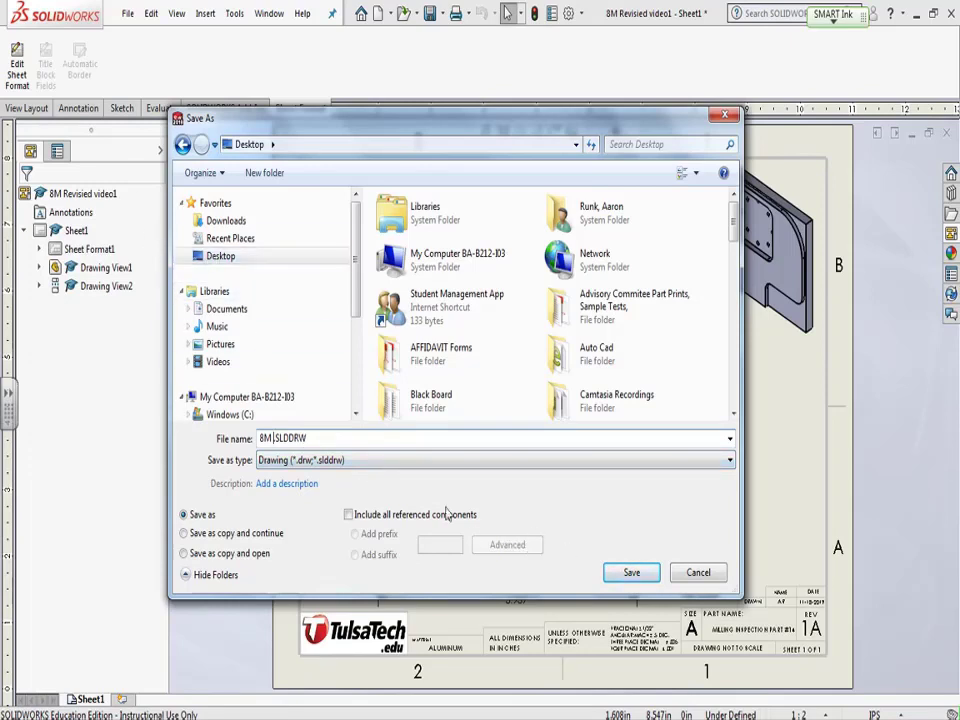
pyautogui.click(631, 578)
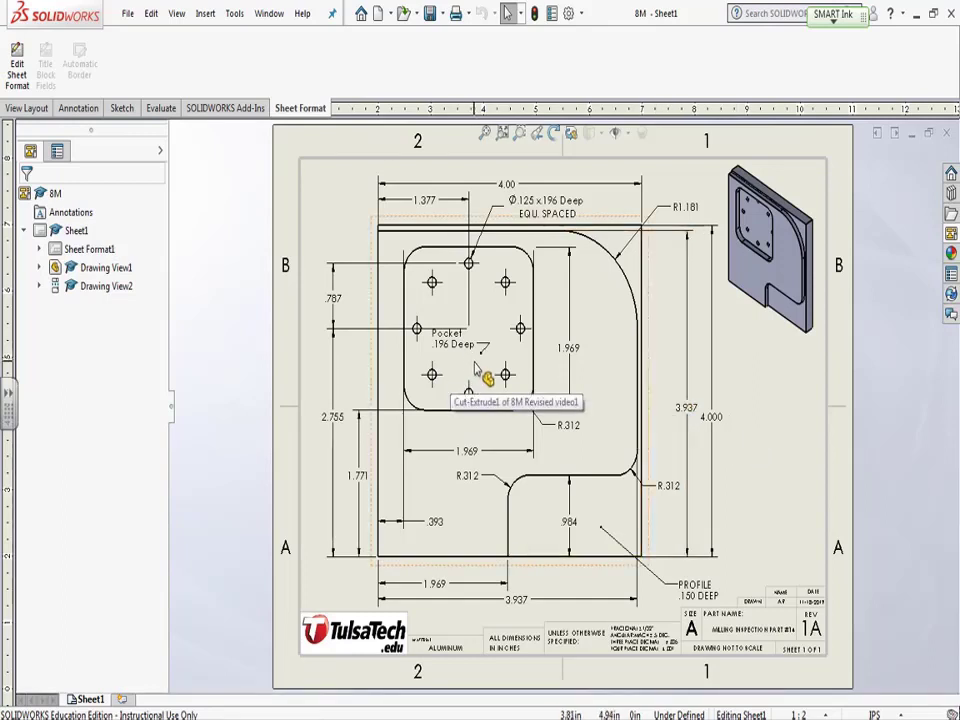
# Save the 8M drawing to the Desktop in Adobe Portable Document Format (*.pdf) as well.
pyautogui.click(129, 14)
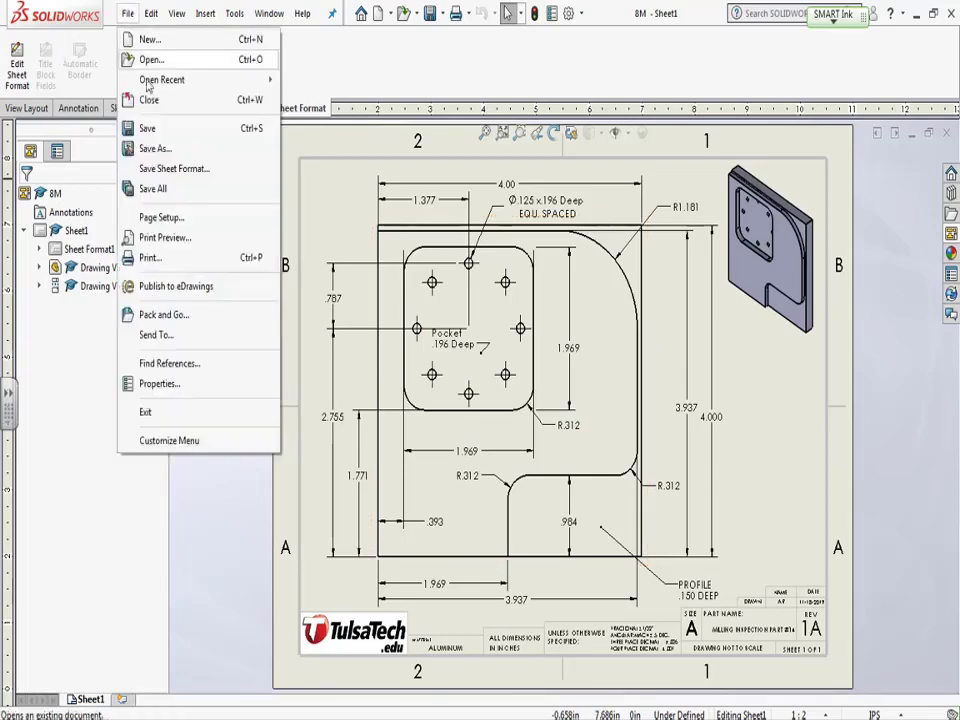
pyautogui.click(155, 149)
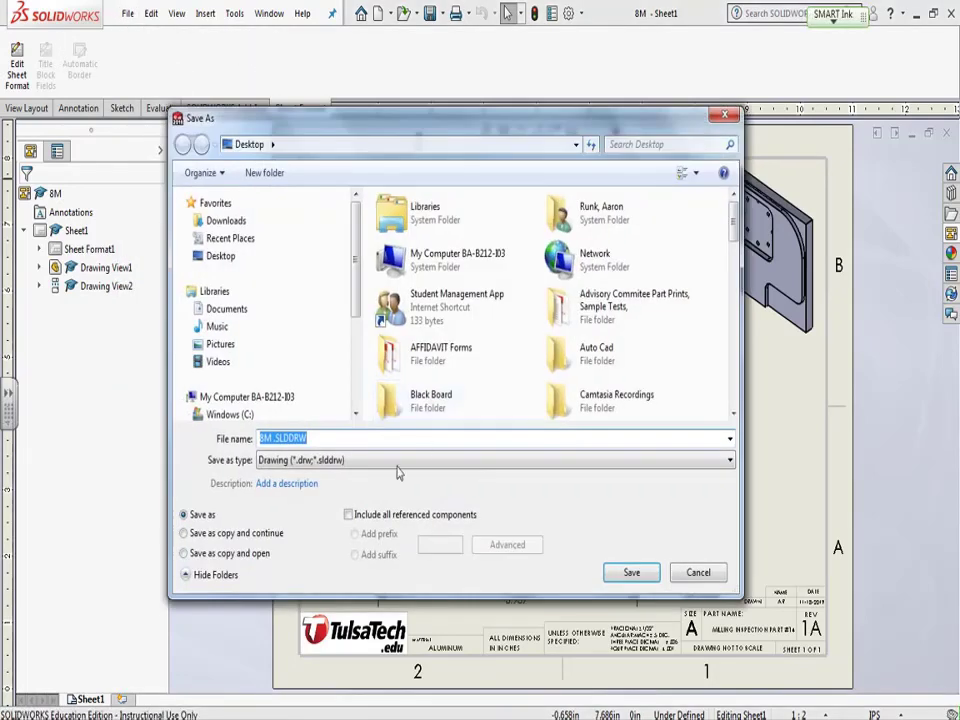
pyautogui.click(731, 461)
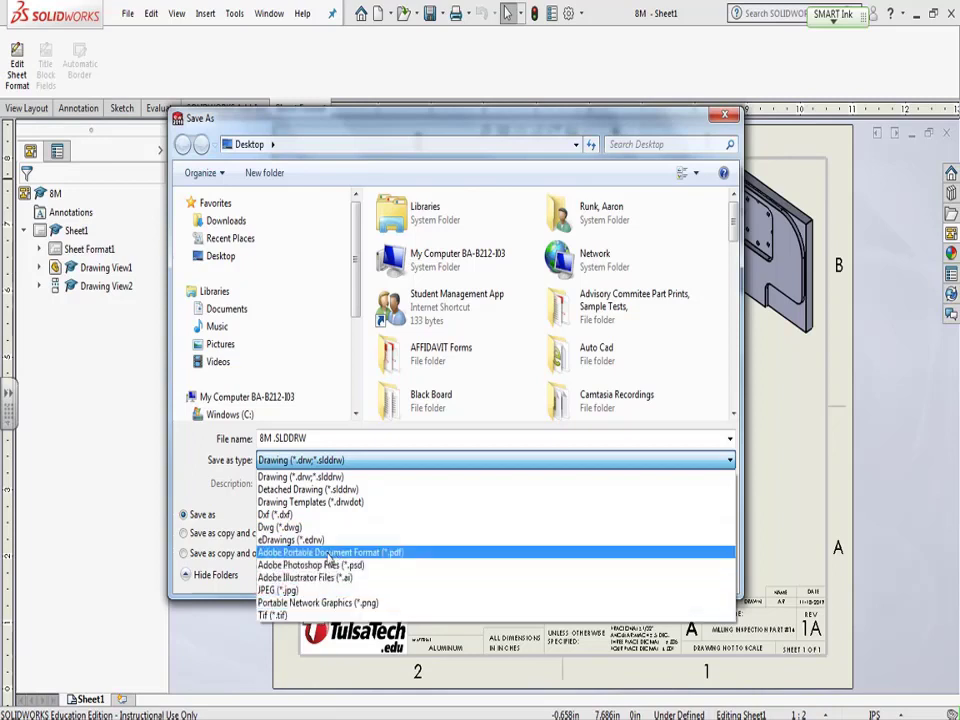
pyautogui.click(409, 556)
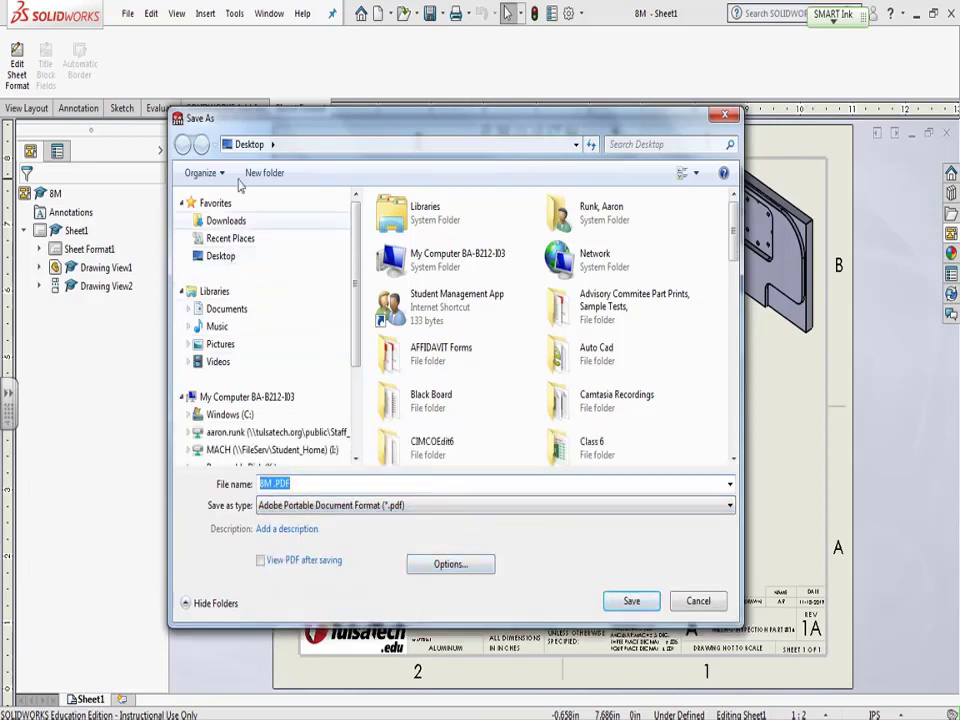
pyautogui.click(620, 607)
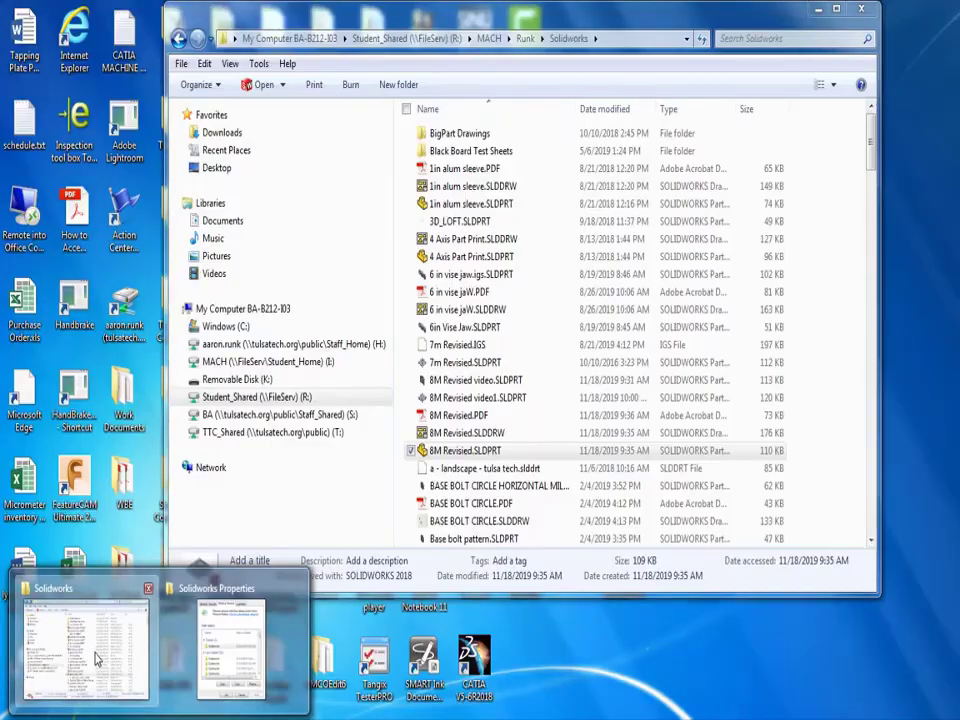
# Switch to Windows Explorer and locate the saved 8M drawing and PDF files in the Desktop folder.
pyautogui.click(97, 657)
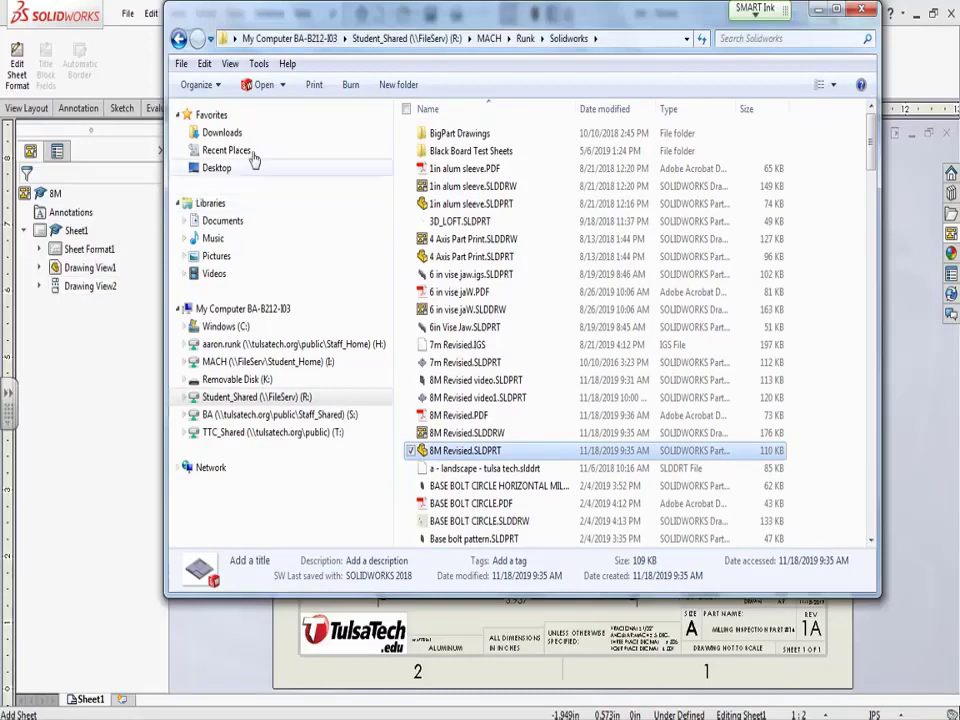
pyautogui.click(217, 168)
pyautogui.click(480, 312)
pyautogui.scroll(-15, 510, 400)
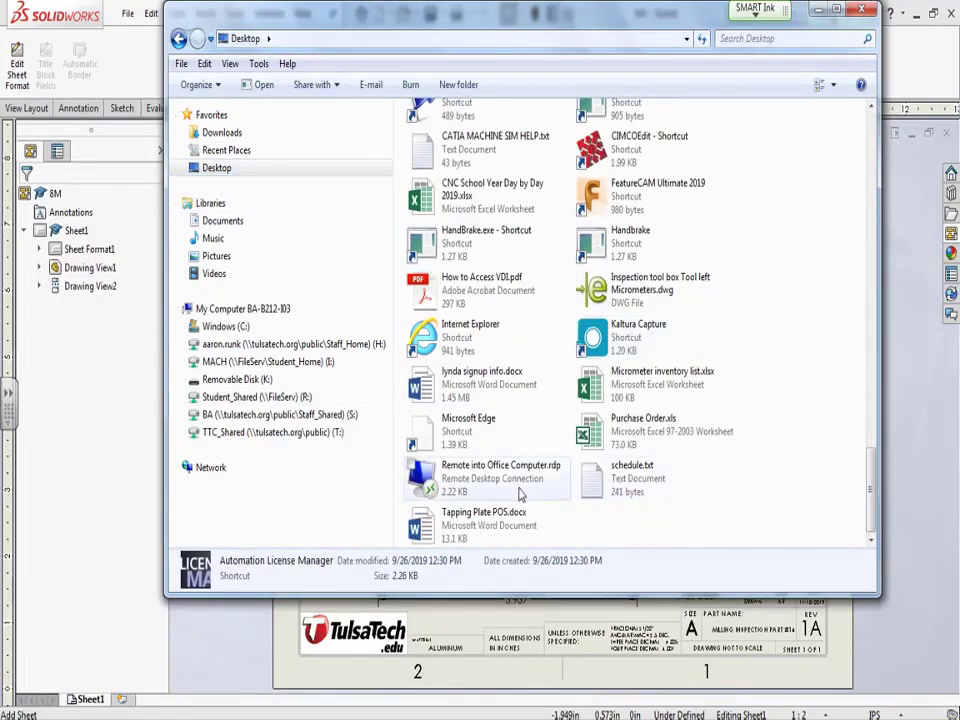
pyautogui.scroll(3, 517, 496)
pyautogui.click(634, 116)
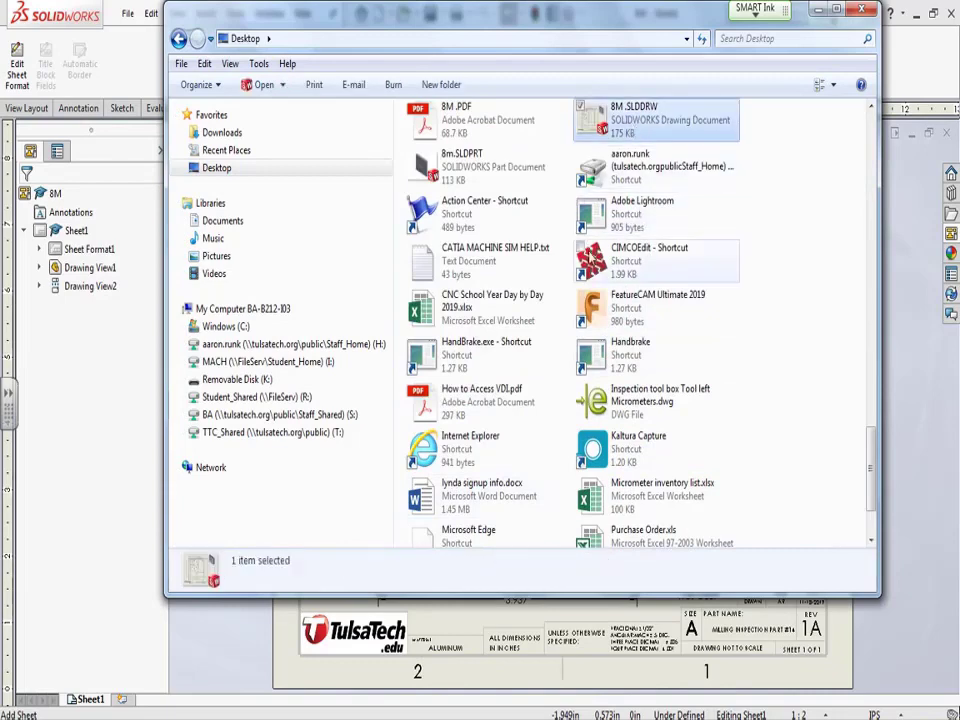
pyautogui.scroll(3, 650, 270)
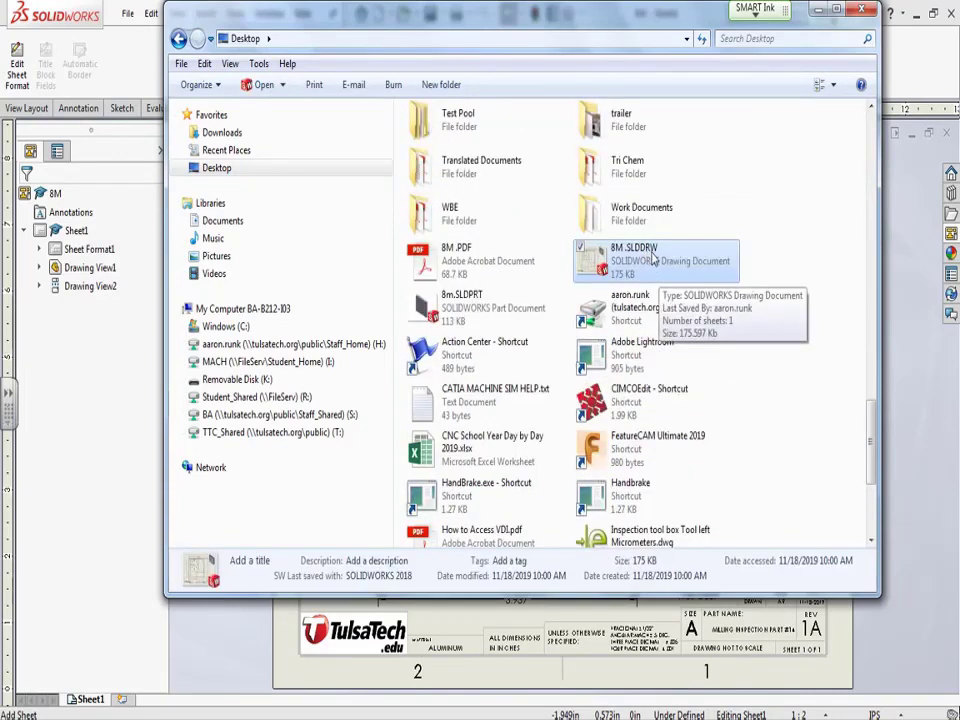
# Open the 8M PDF in Adobe Acrobat and hide the bookmarks to view the whole sheet.
pyautogui.click(455, 264)
pyautogui.doubleClick(455, 264)
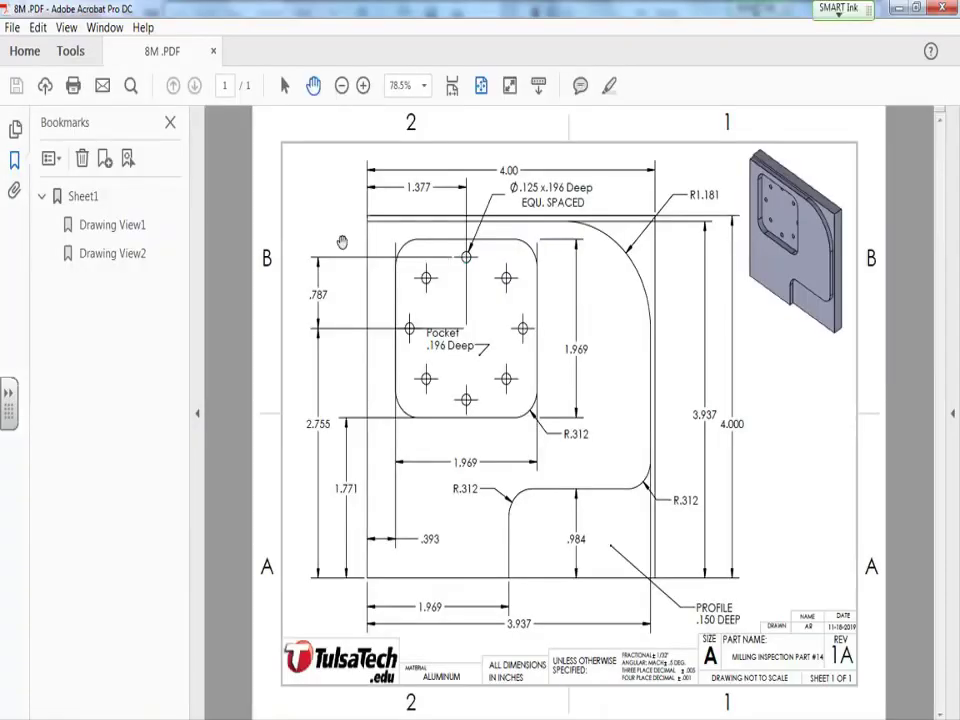
pyautogui.click(169, 123)
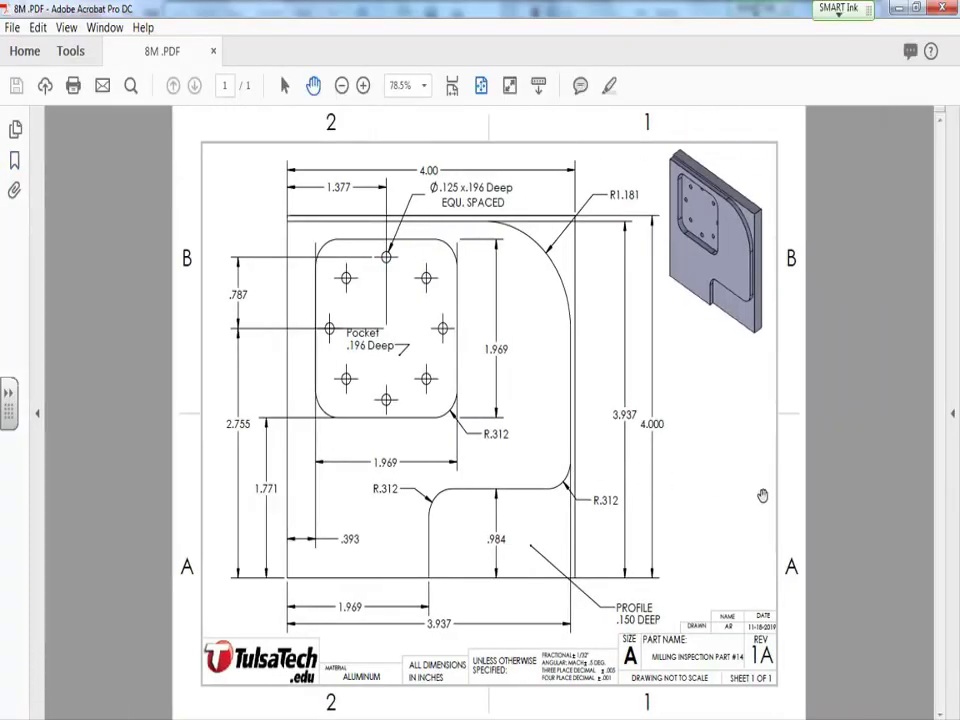